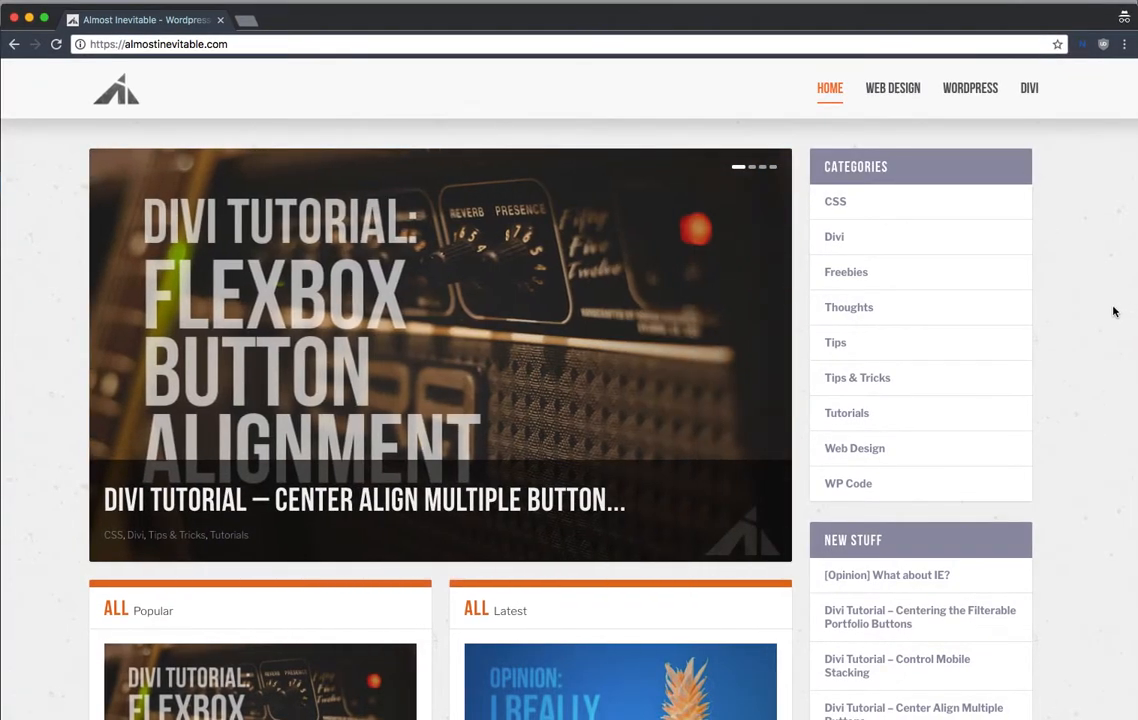
Step: Look over the blog's home page, including its newsletter subscription form and the popular and latest post lists
scroll(1112, 309, "down", 10)
scroll(1113, 300, "up", 5)
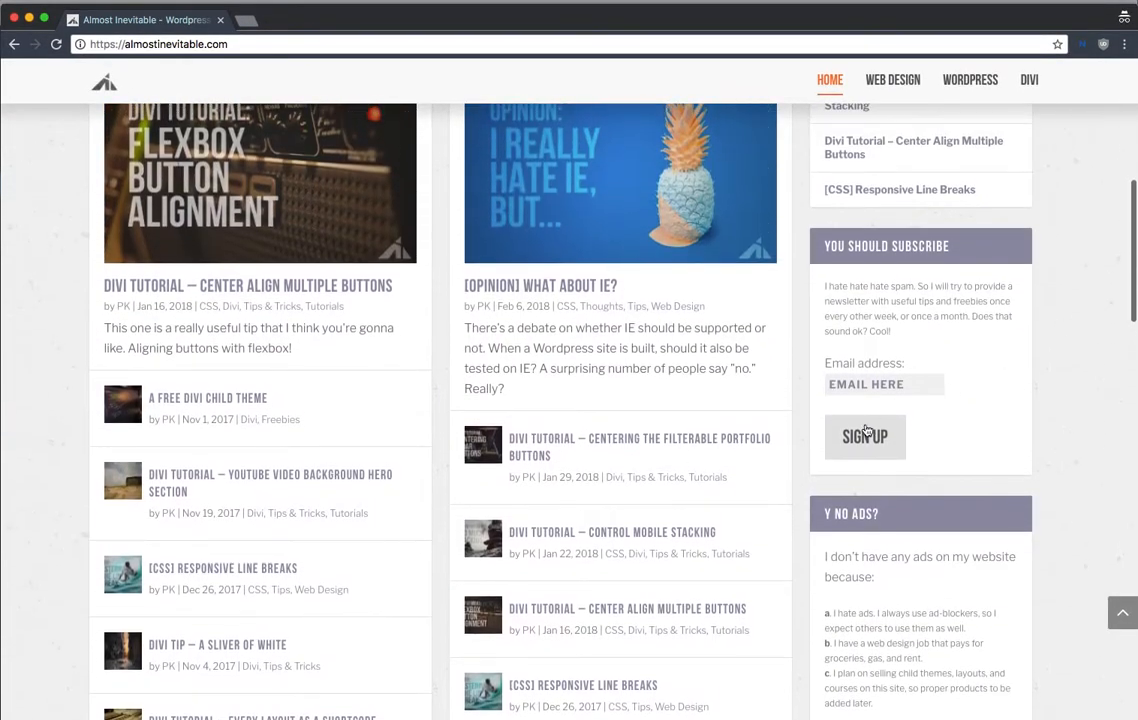
left_click(867, 387)
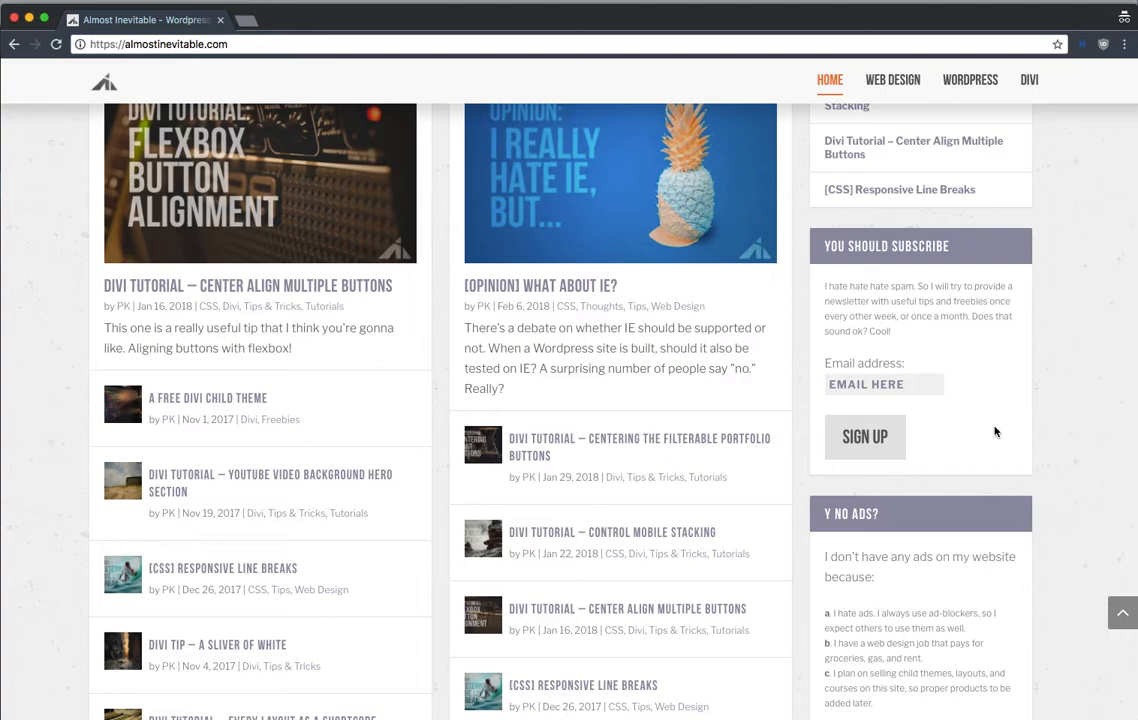
scroll(995, 432, "up", 5)
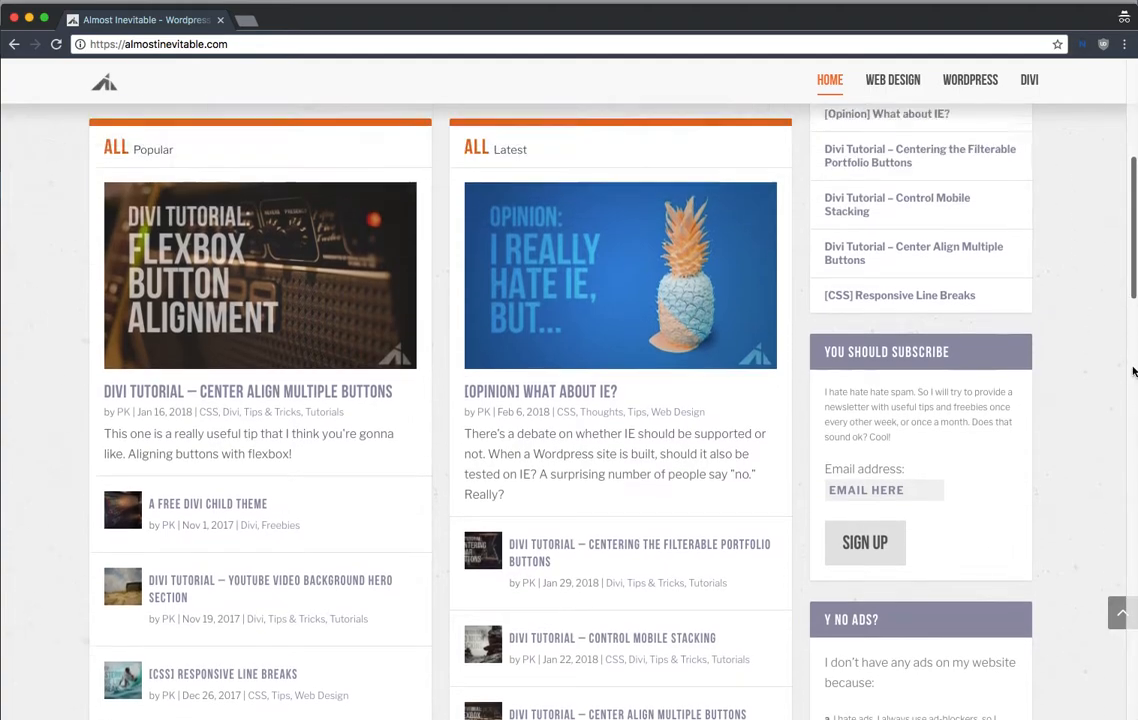
scroll(1076, 380, "down", 3)
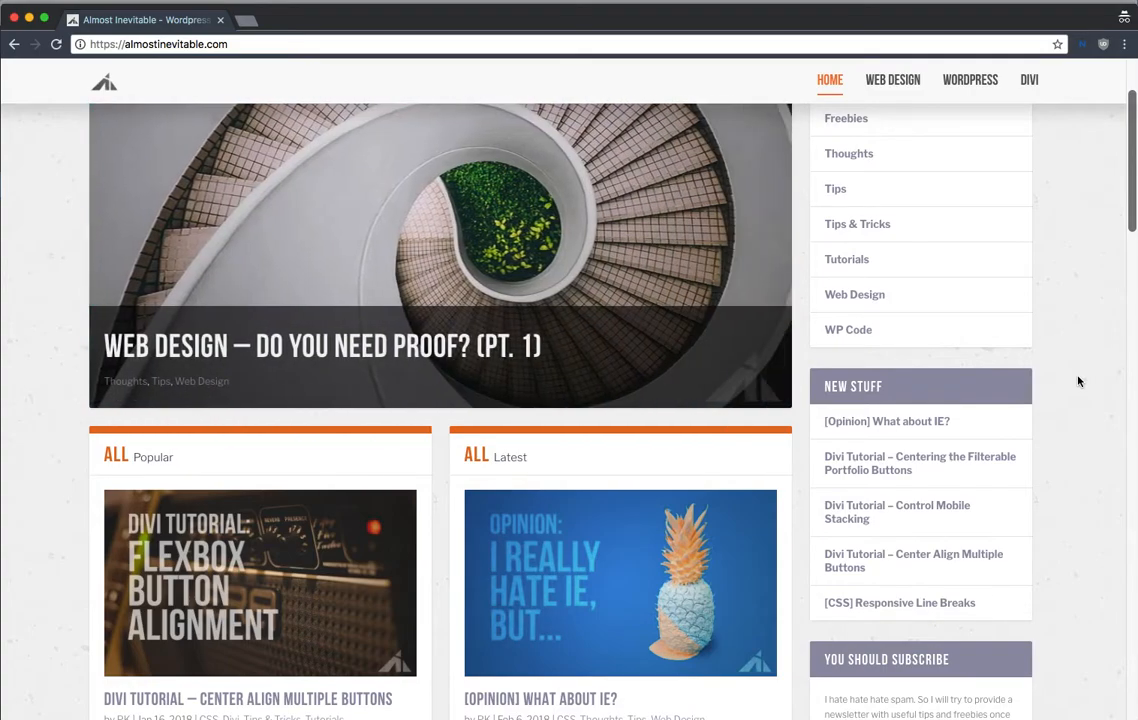
scroll(1078, 381, "down", 5)
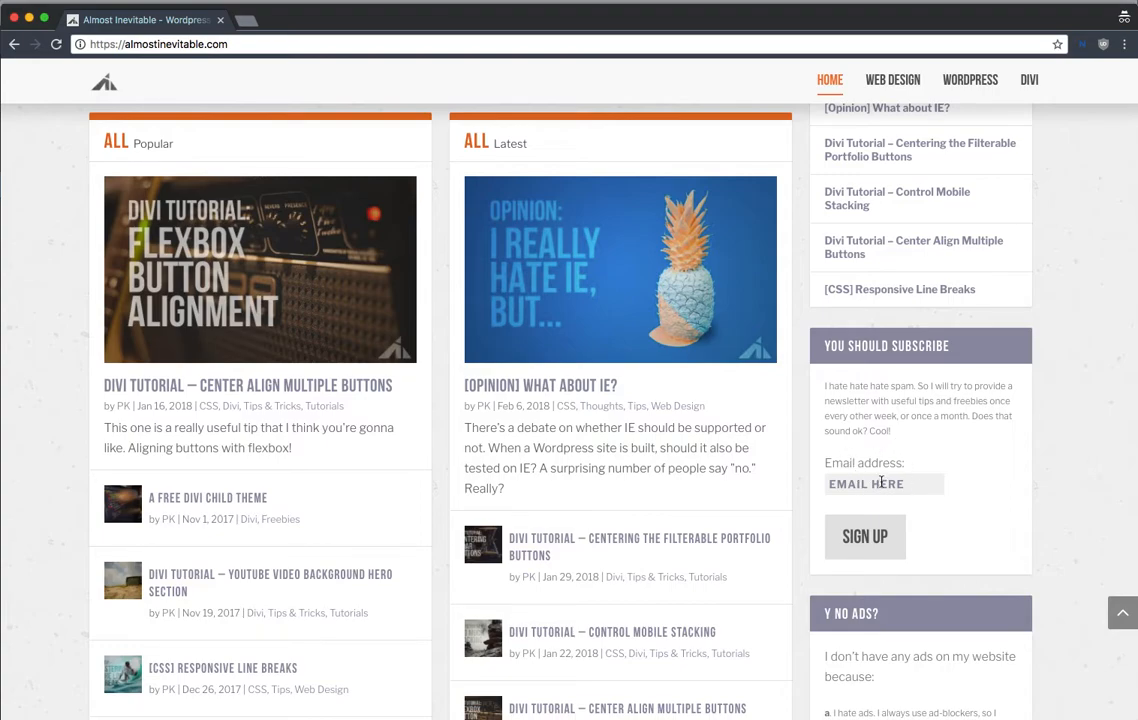
Step: Move the blog window aside and switch to the WordPress window with the confetti page open in the Divi Builder
left_click_drag(873, 22, 973, 85)
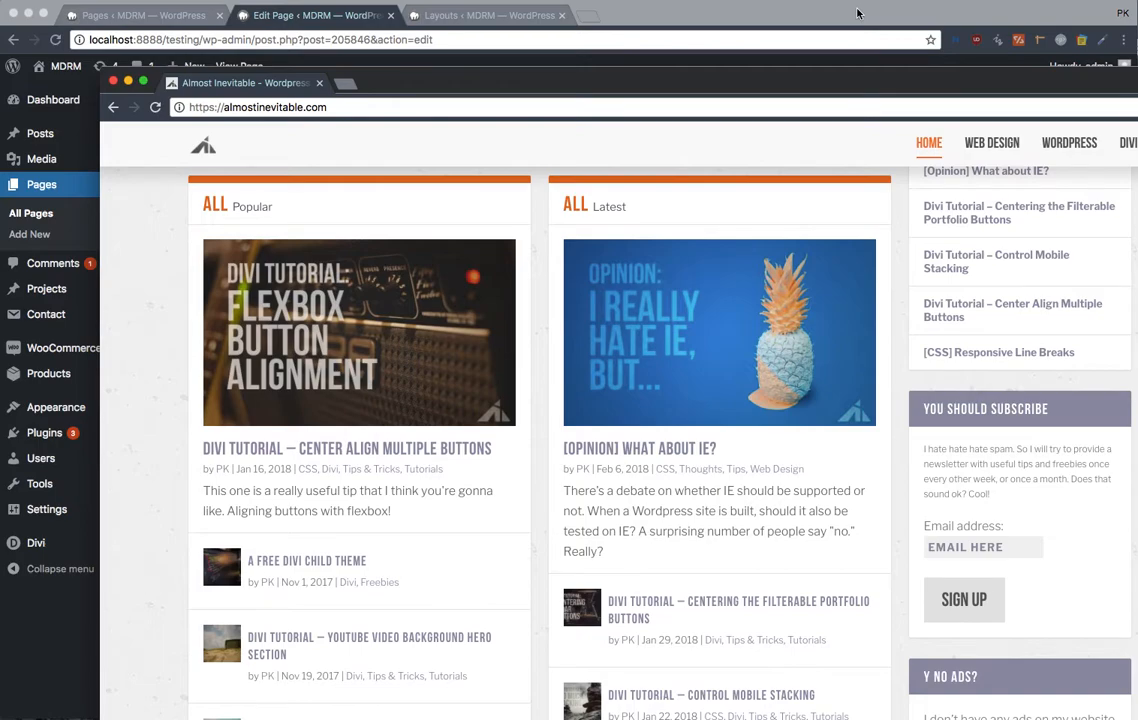
left_click(857, 13)
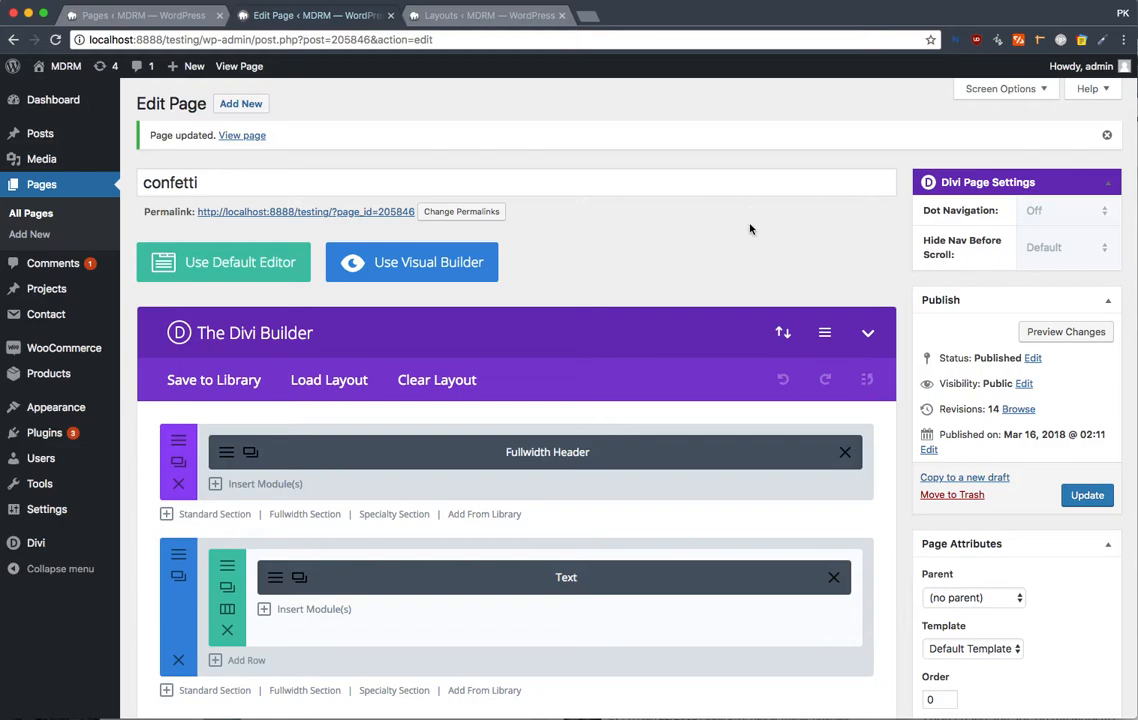
scroll(666, 128, "up", 2)
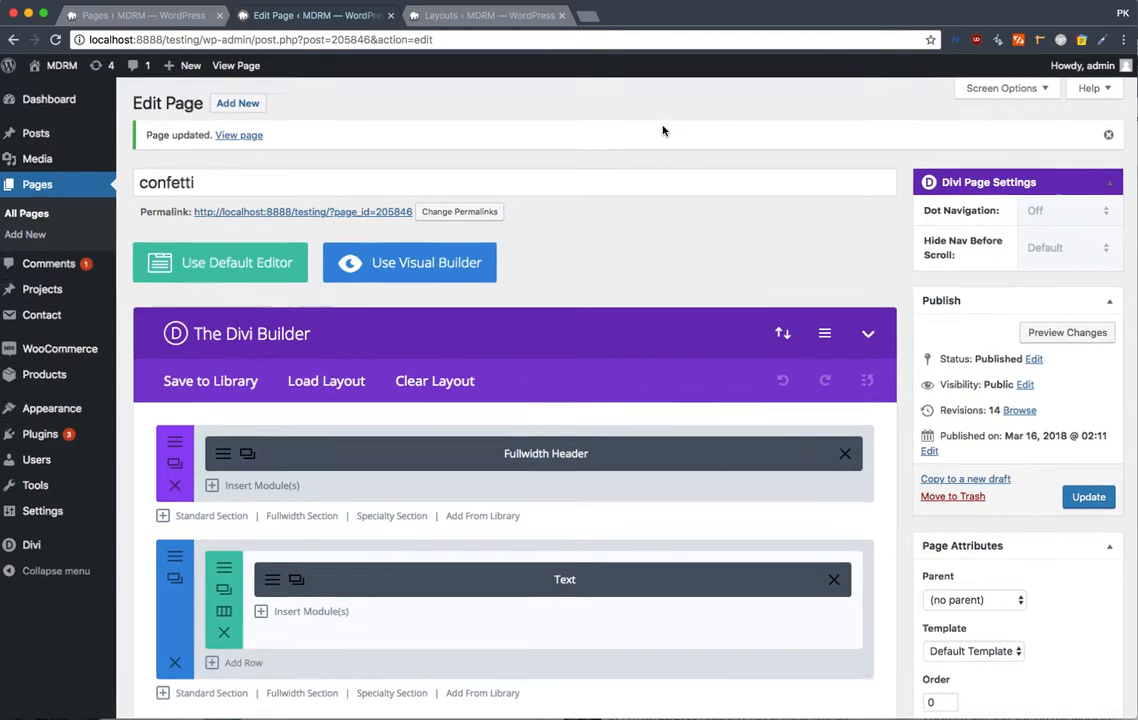
scroll(676, 170, "down", 2)
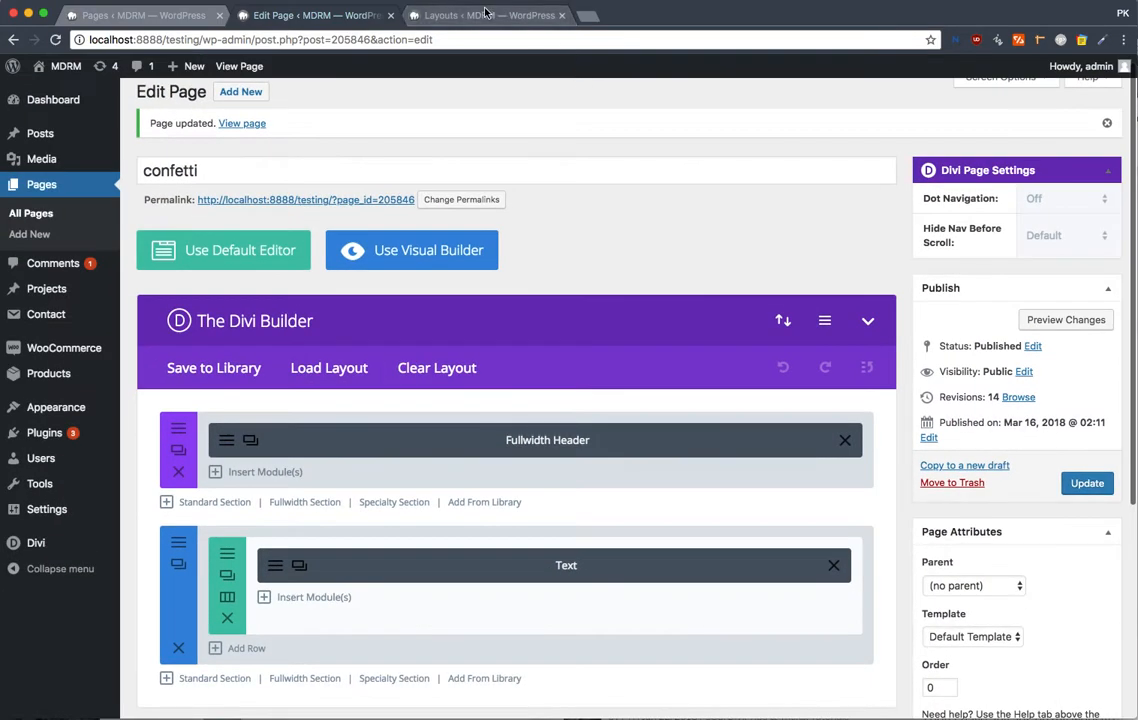
left_click(657, 205)
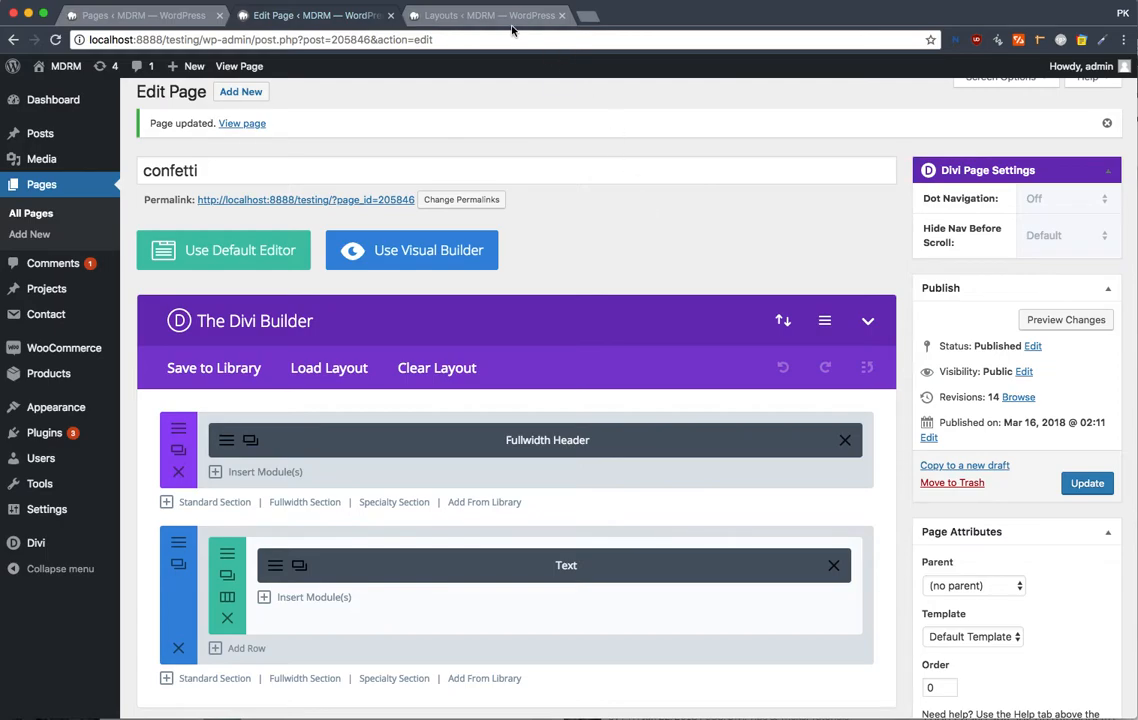
Step: Show the Divi Library layouts page and close its Portability dialog
left_click(455, 18)
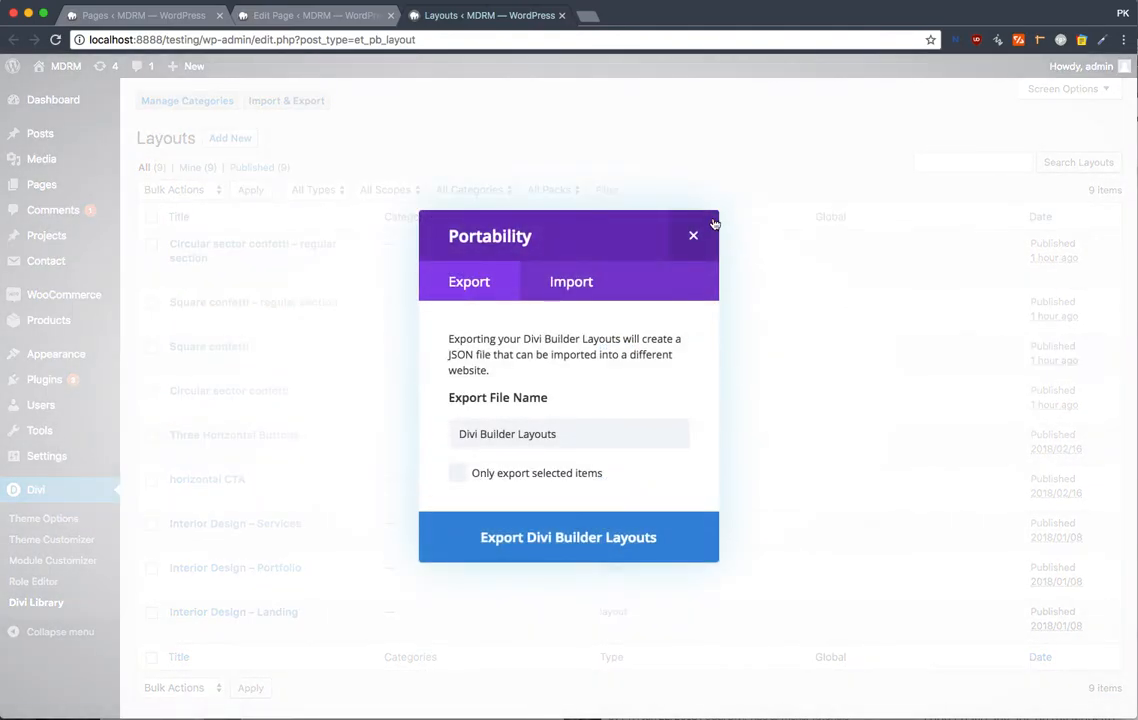
left_click(690, 234)
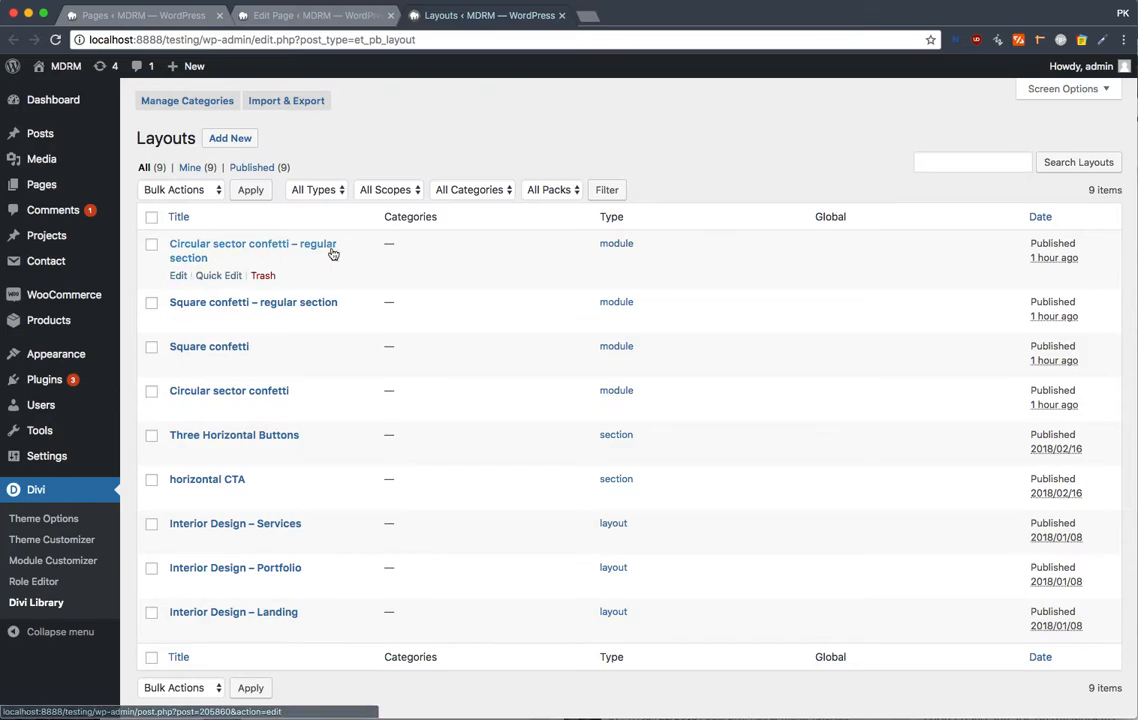
Step: Compare the fullwidth and standard sections of the confetti page with the saved confetti modules in the Divi Library
left_click(337, 12)
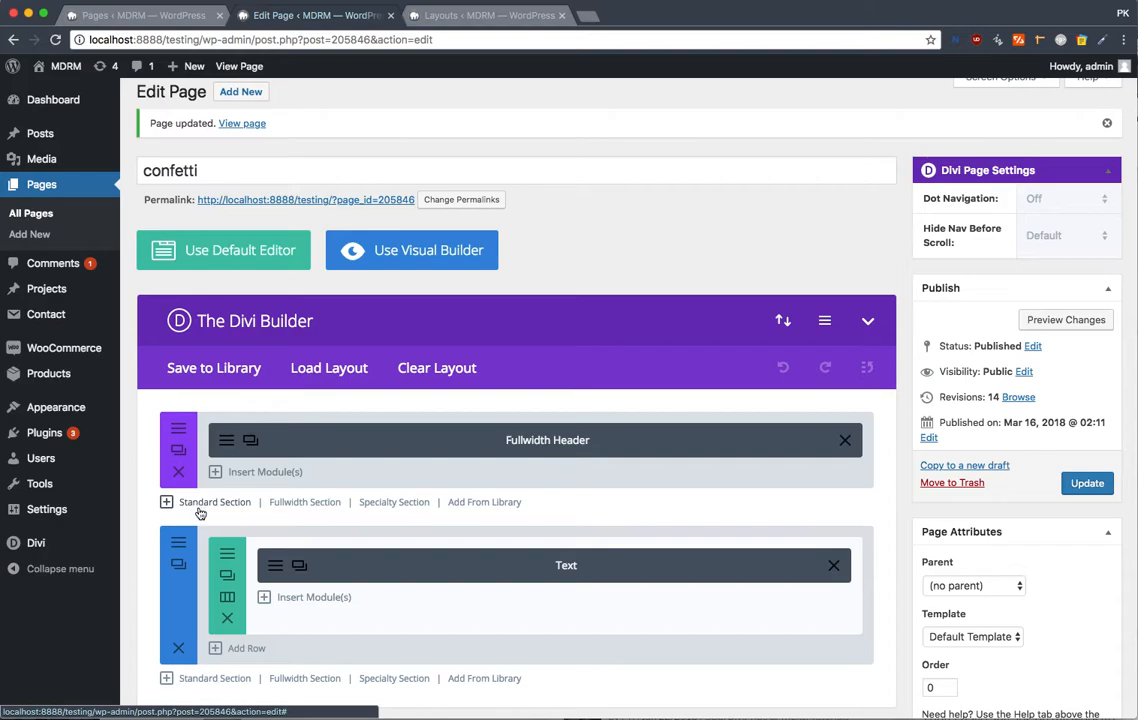
scroll(197, 512, "up", 5)
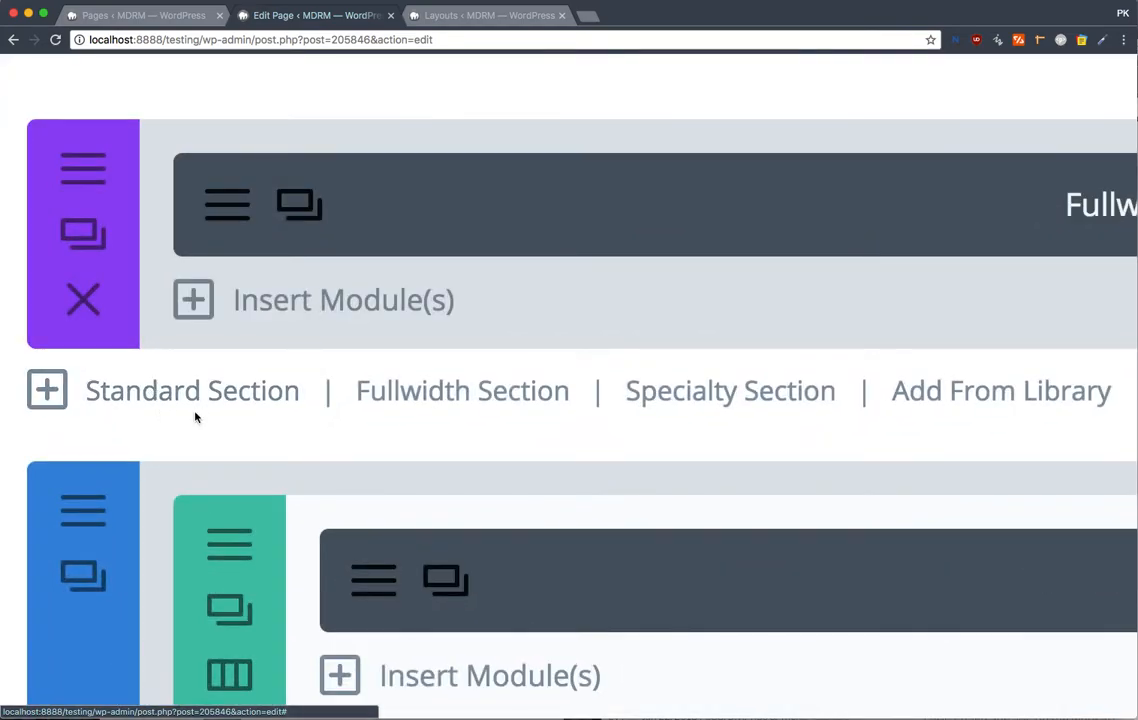
scroll(193, 414, "down", 5)
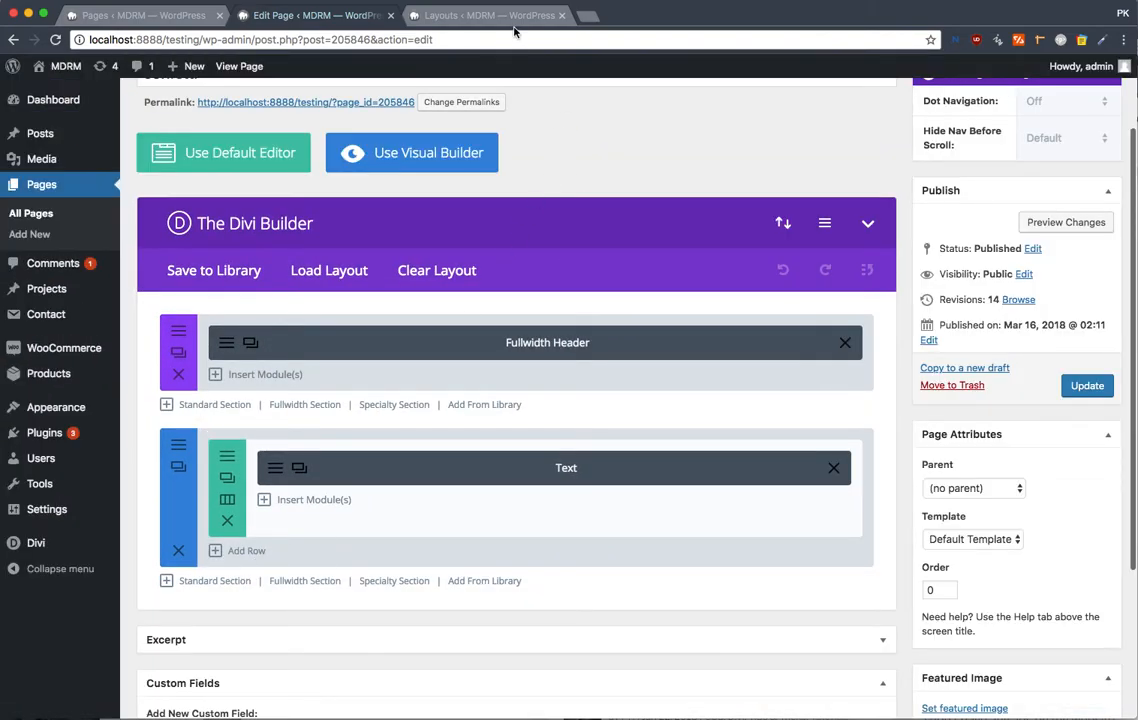
left_click(460, 18)
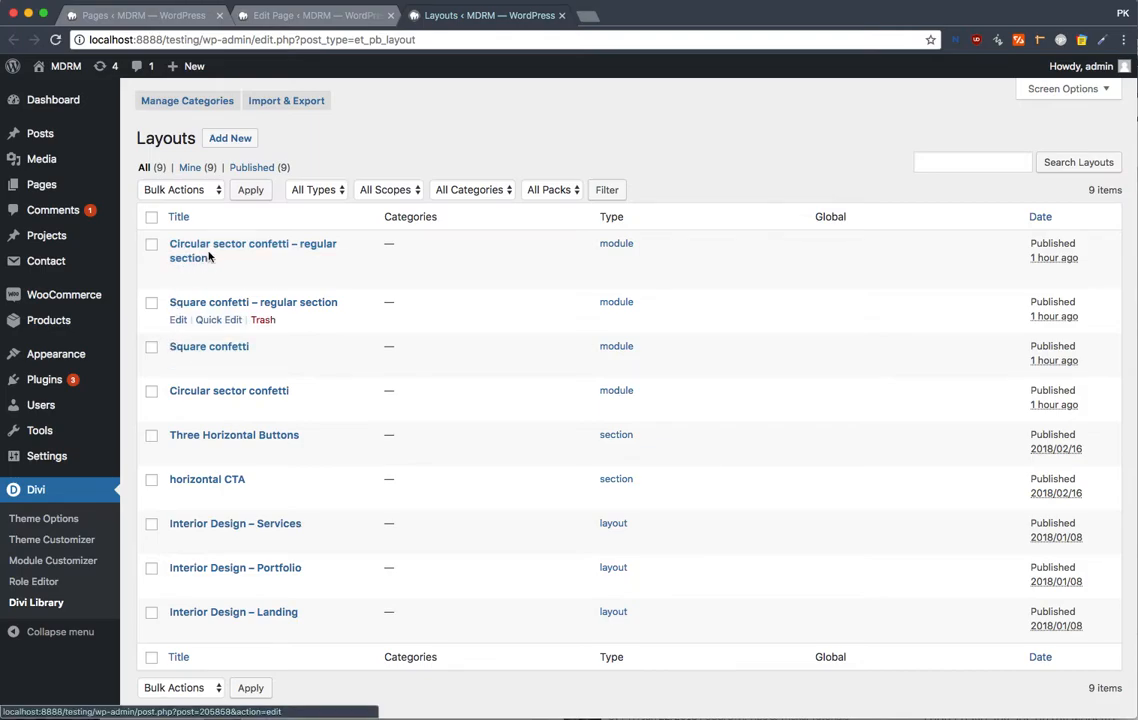
left_click(256, 18)
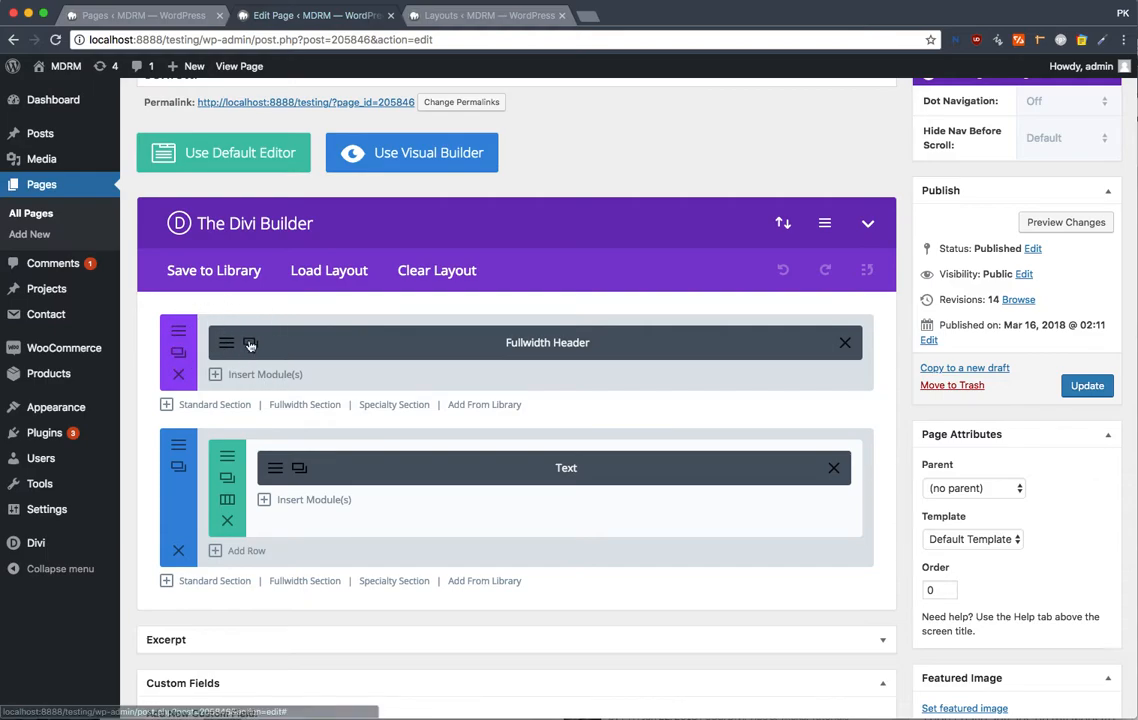
left_click(457, 14)
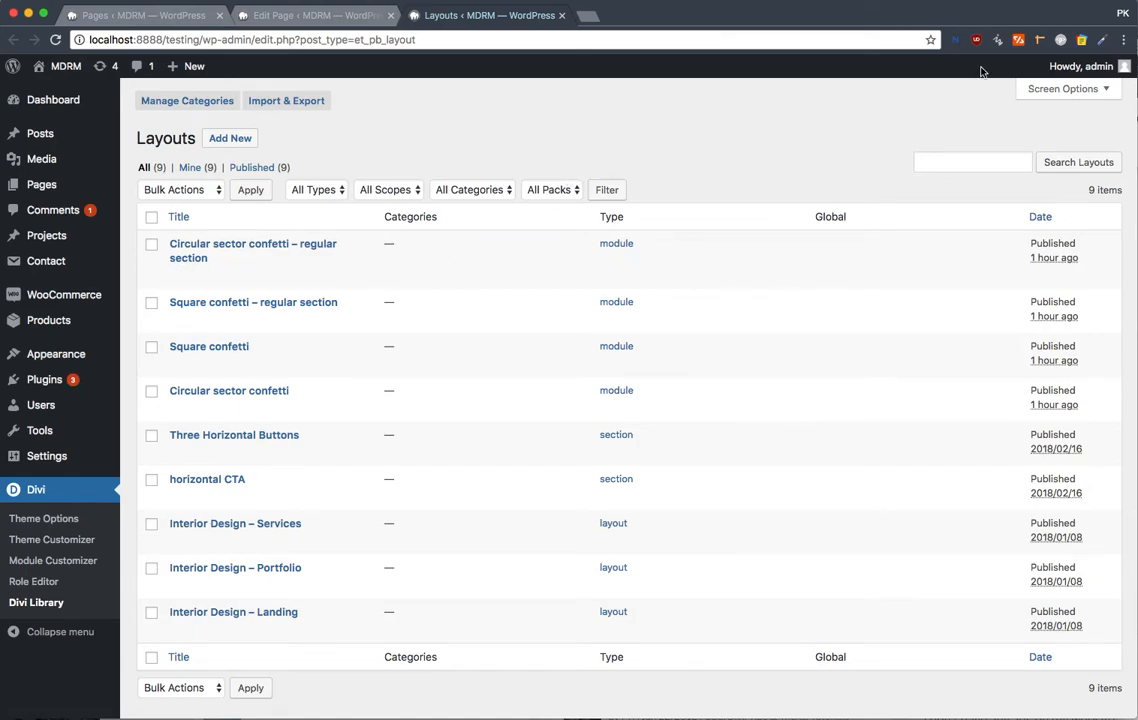
Step: Switch to the Sublime Text window and examine the arc and lineTo lines in the first script's draw function
mouse_move(930, 4)
left_mouse_down()
mouse_move(902, 13)
mouse_move(926, 19)
left_mouse_up()
left_click(778, 184)
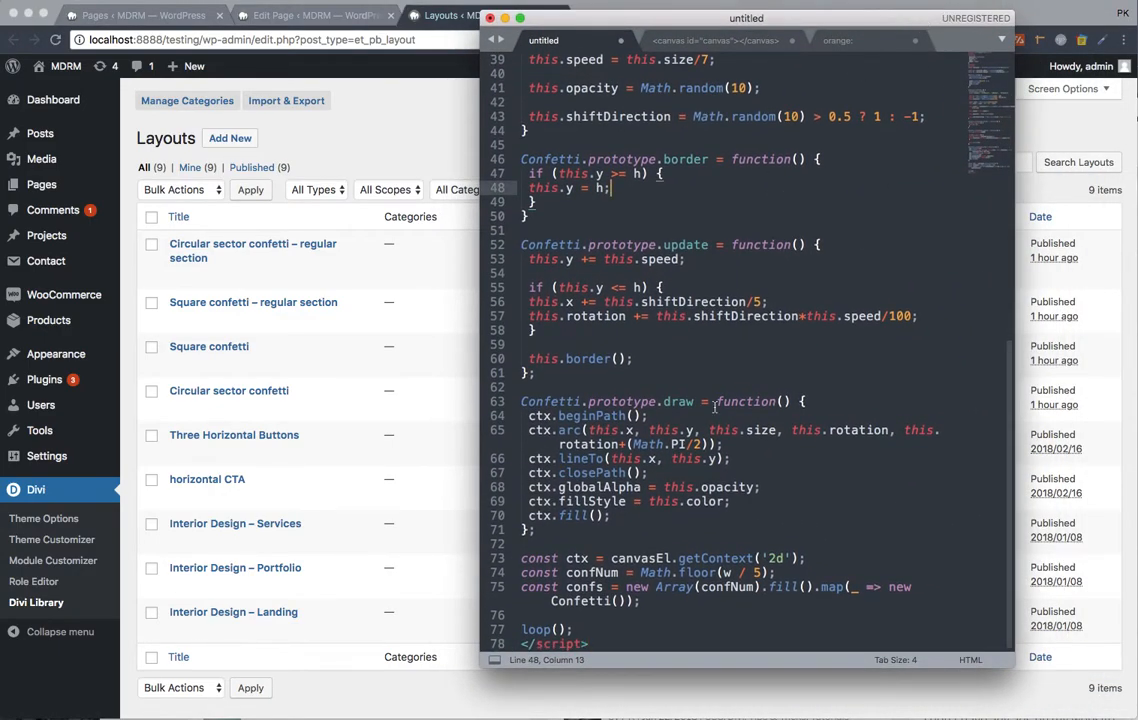
scroll(719, 437, "down", 1)
mouse_move(723, 444)
left_mouse_down()
mouse_move(633, 447)
mouse_move(704, 444)
left_mouse_up()
left_click(666, 447)
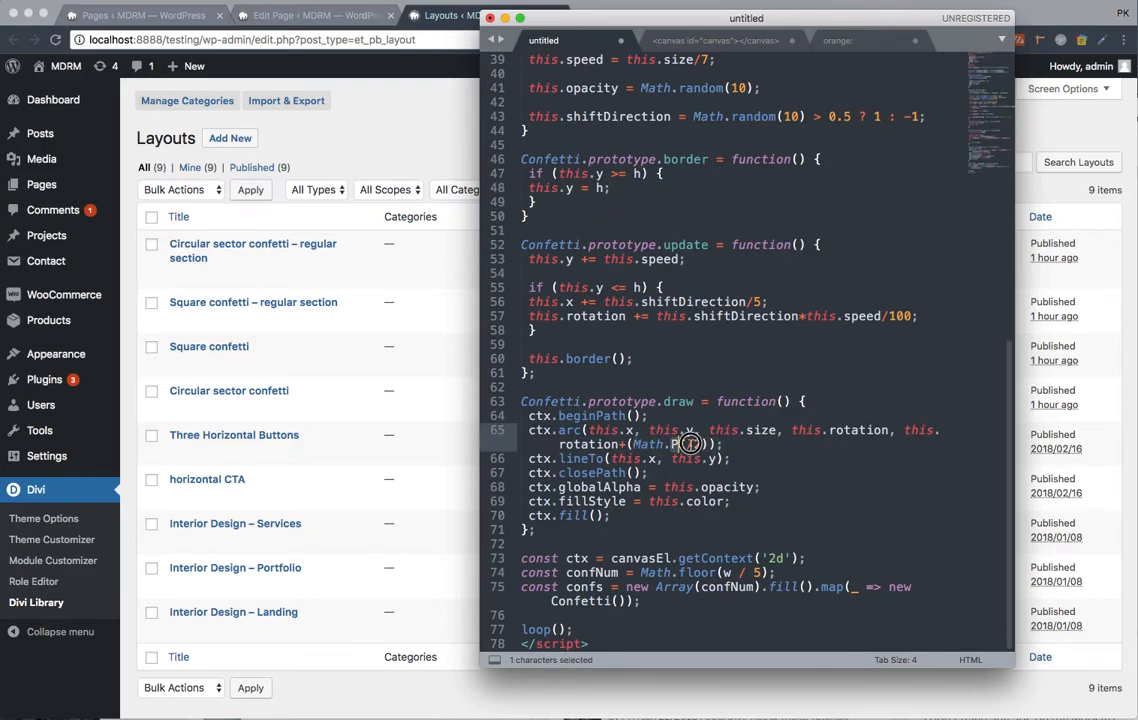
left_click(749, 458)
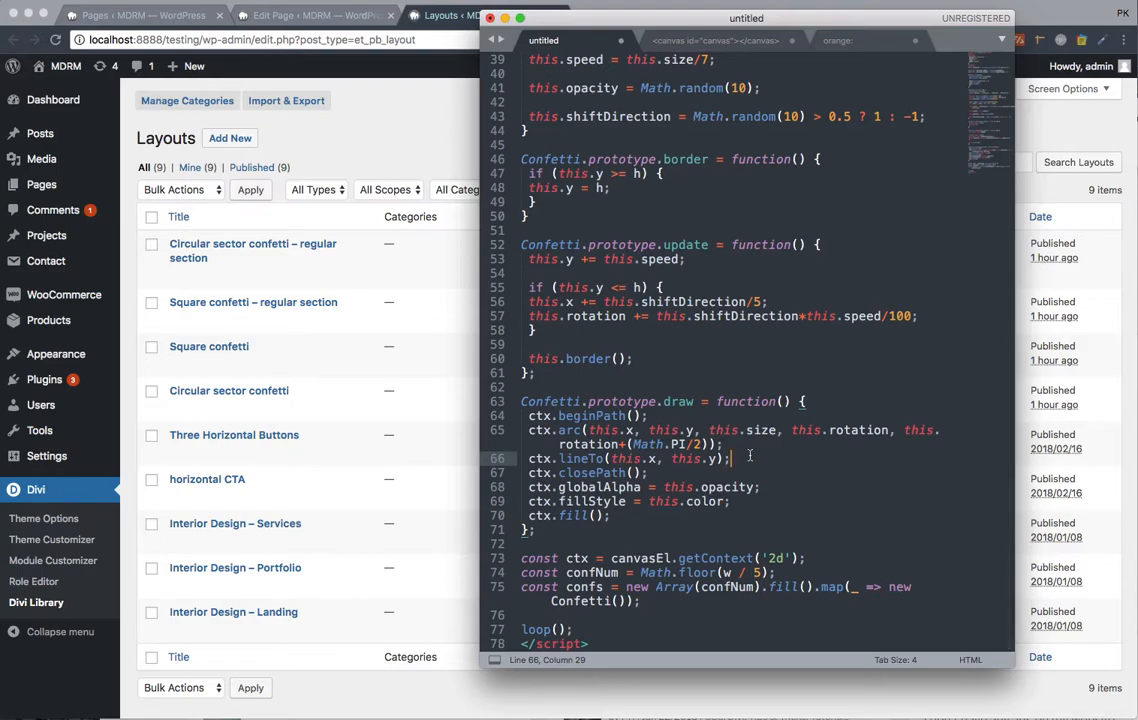
Step: Read through the rest of the first confetti script, from the Confetti constructor down to the draw function
scroll(755, 462, "up", 12)
scroll(762, 470, "down", 12)
scroll(578, 208, "up", 4)
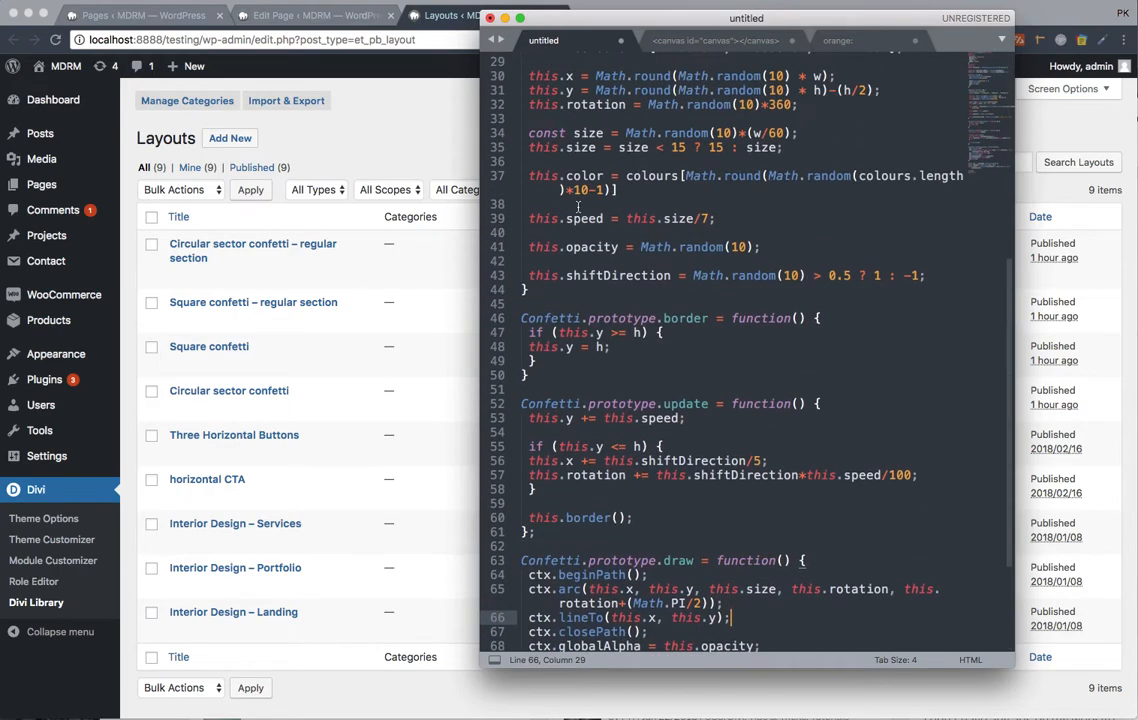
scroll(578, 208, "up", 3)
scroll(527, 122, "down", 6)
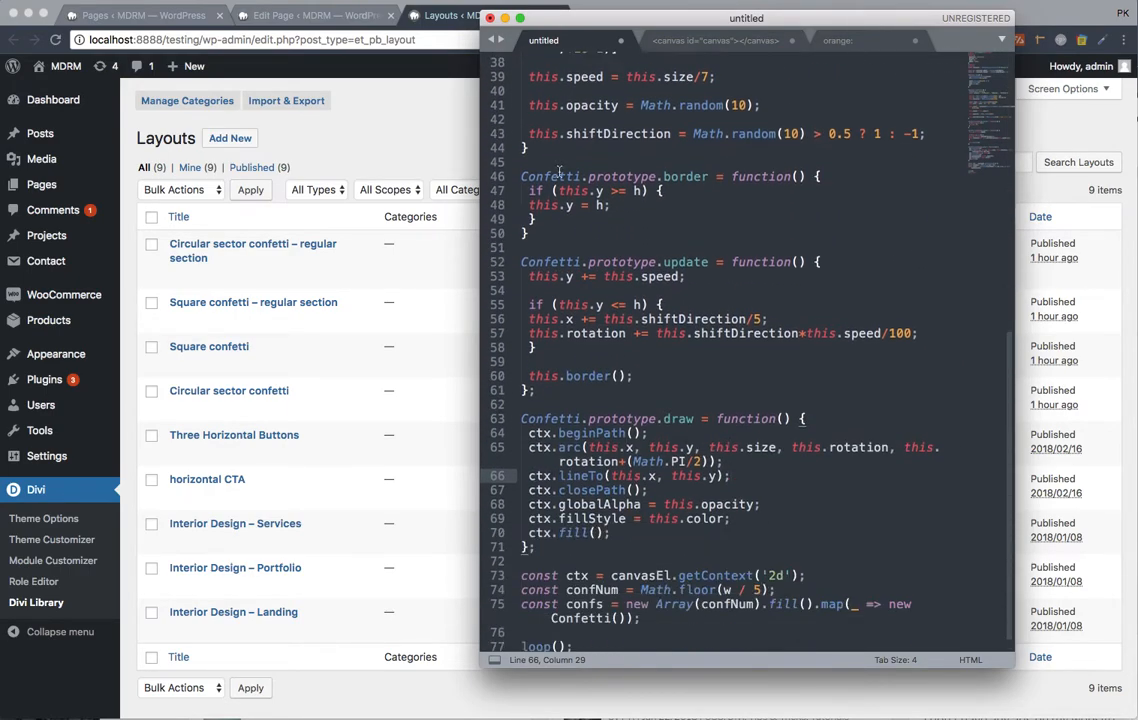
Step: Examine the draw function in the second confetti script, especially its lineWidth and moveTo lines, undoing any accidental edits
left_click(714, 42)
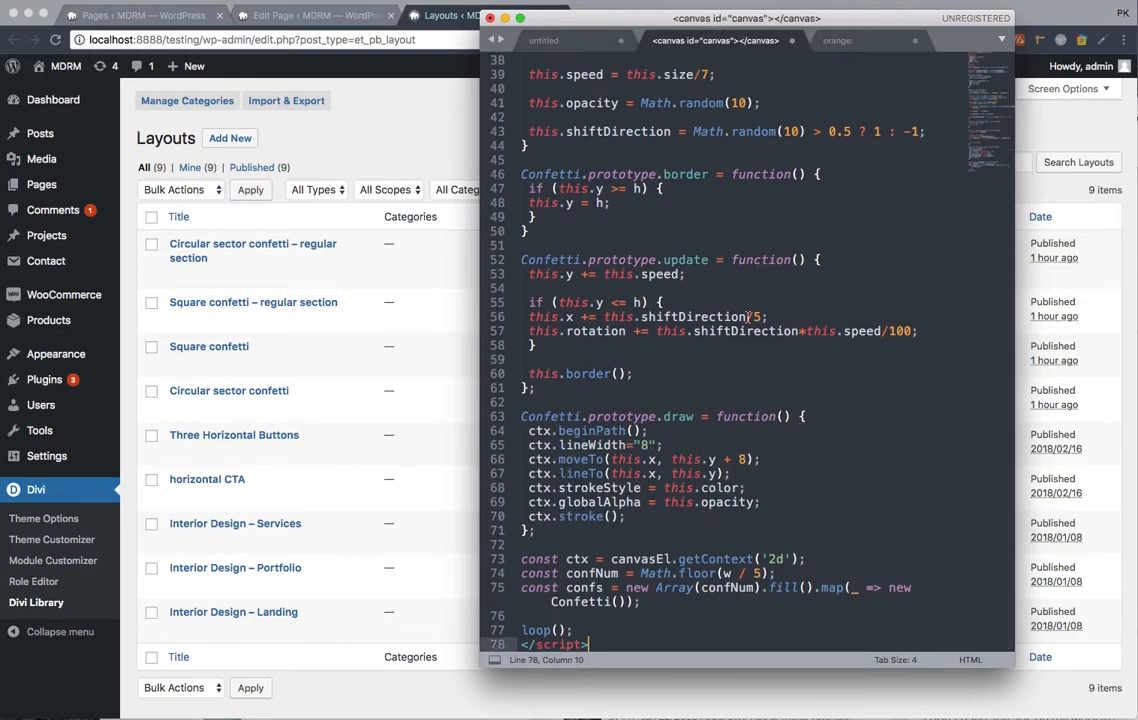
left_click_drag(540, 530, 537, 430)
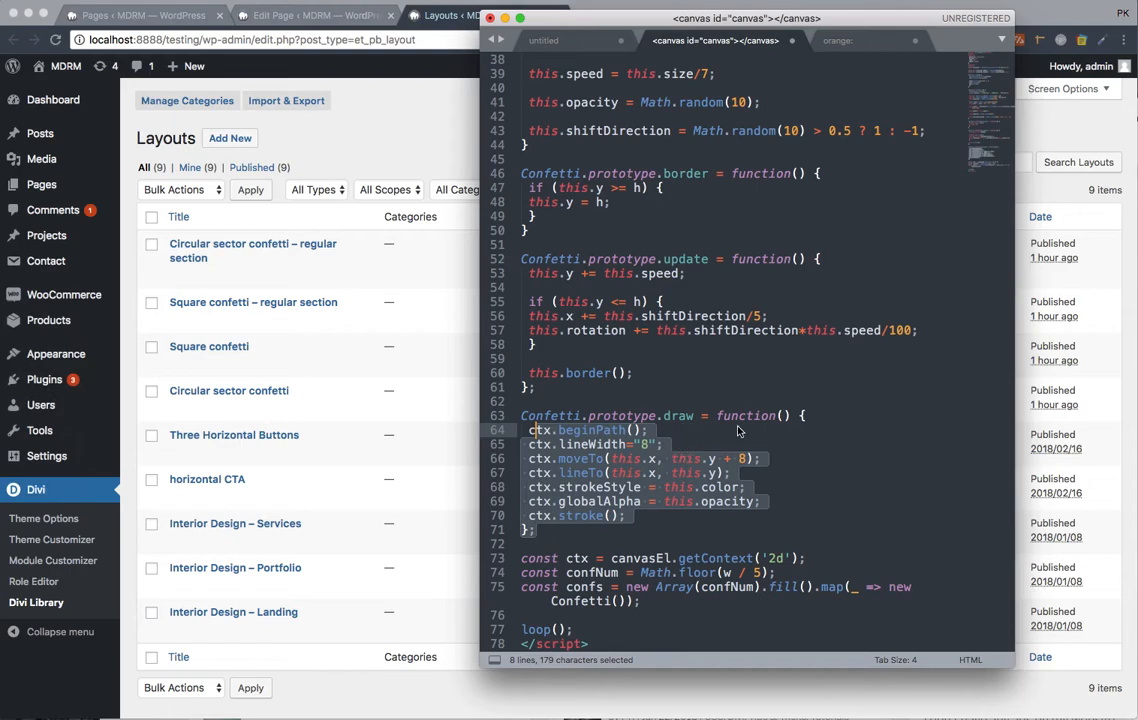
left_click_drag(729, 432, 774, 416)
key("super+z")
key("super+z")
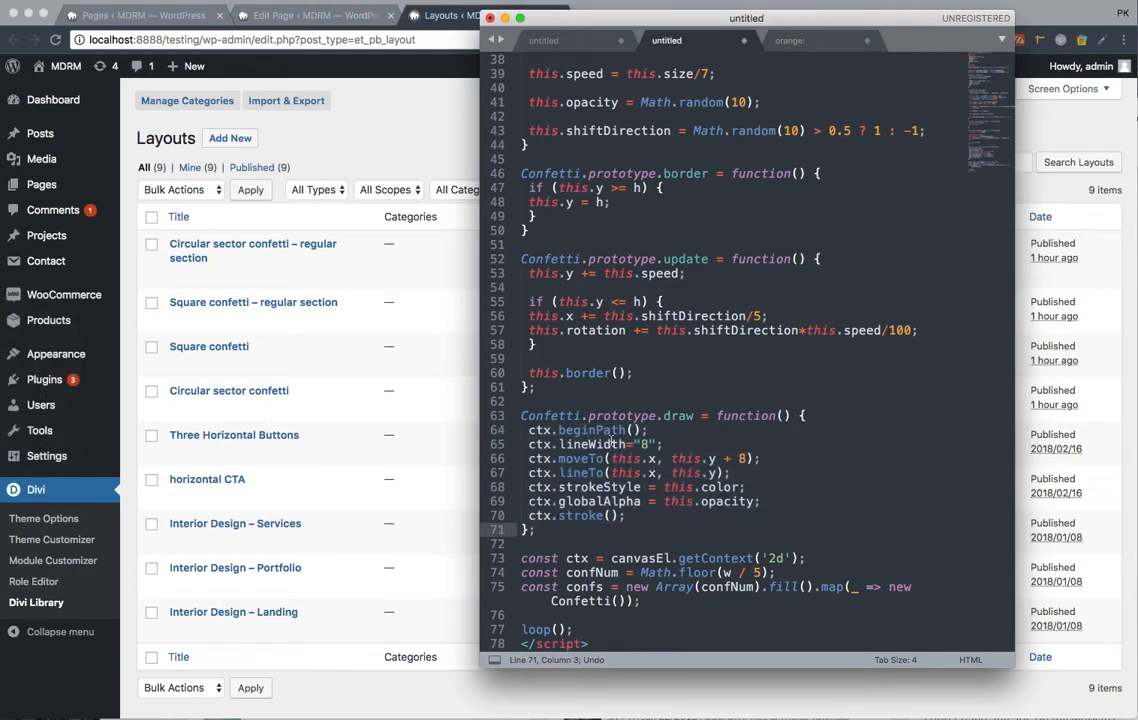
left_click_drag(636, 444, 780, 458)
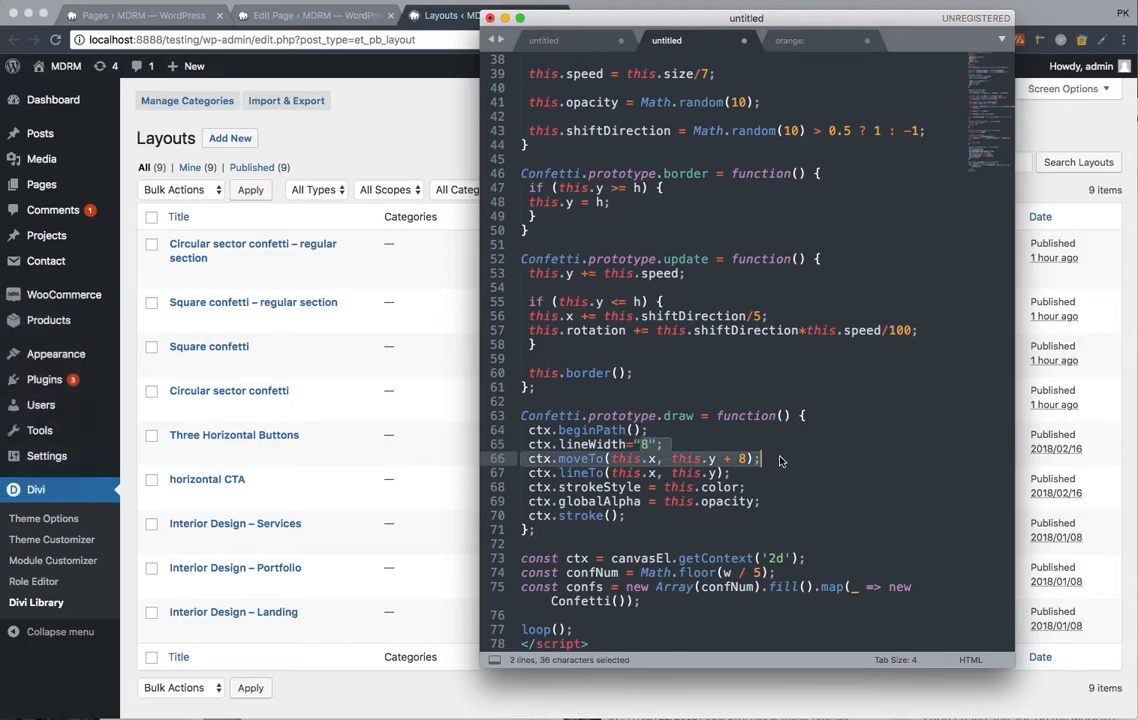
Step: Return to the first confetti script, reposition the editor window, and examine the colours array in the Confetti function
left_click(593, 44)
left_click_drag(617, 20, 799, 24)
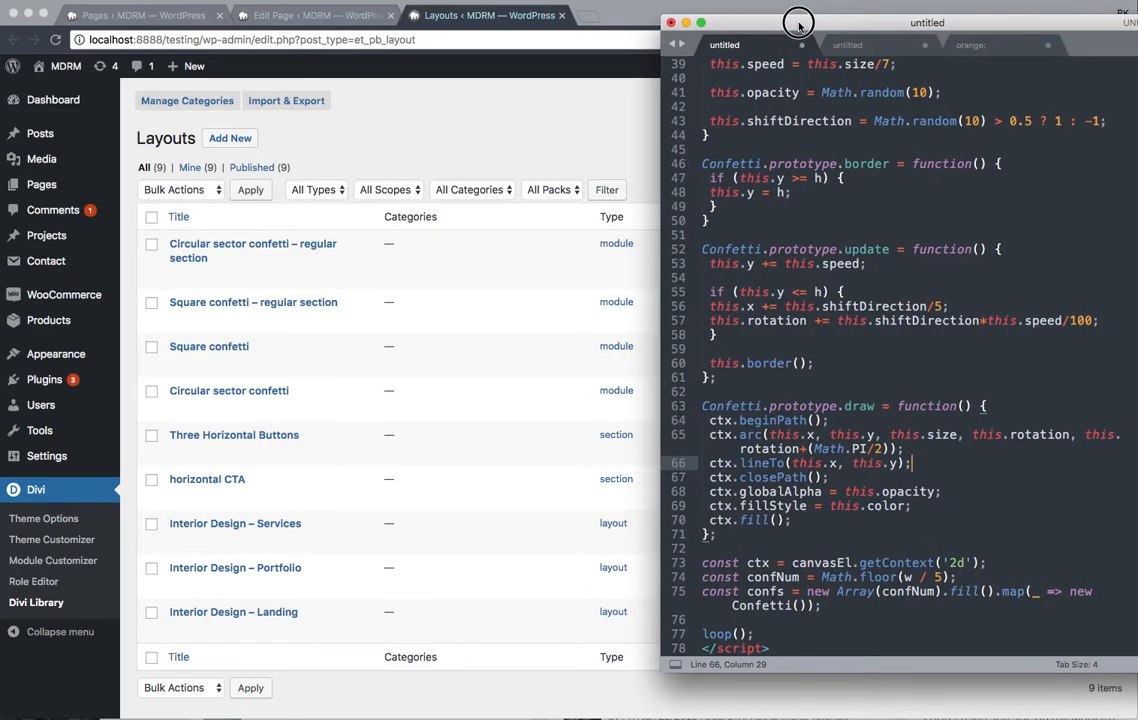
scroll(890, 316, "up", 10)
scroll(890, 316, "down", 2)
left_click_drag(840, 289, 1080, 289)
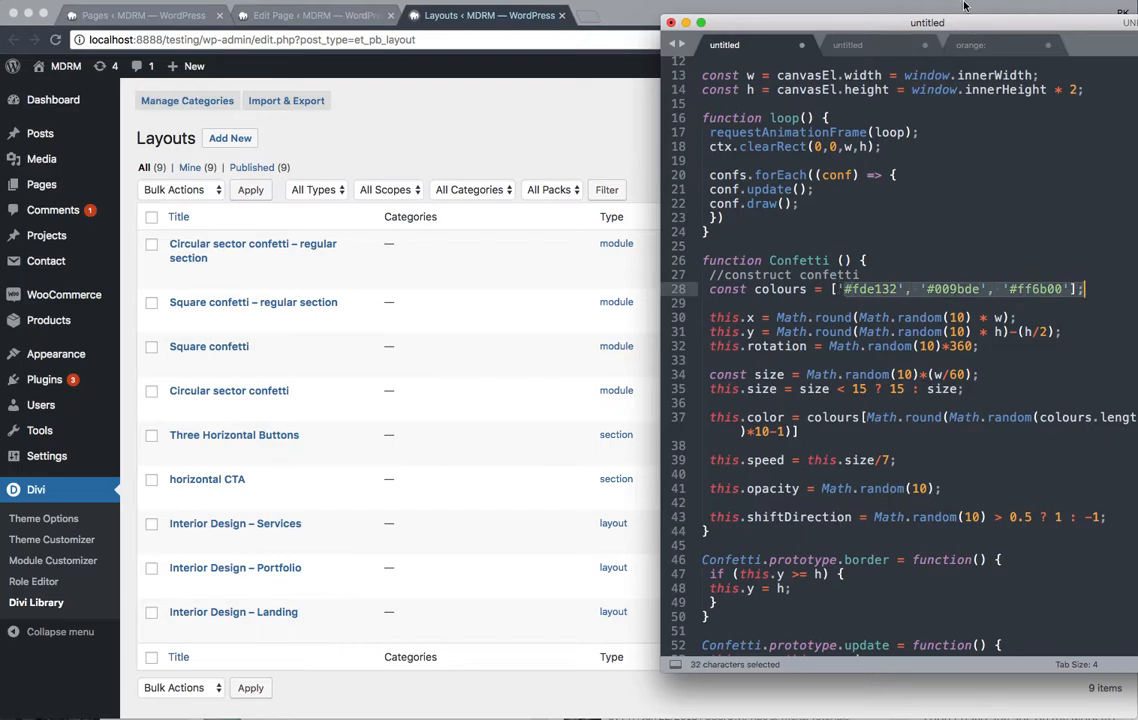
left_click_drag(968, 20, 833, 10)
left_click_drag(700, 279, 955, 279)
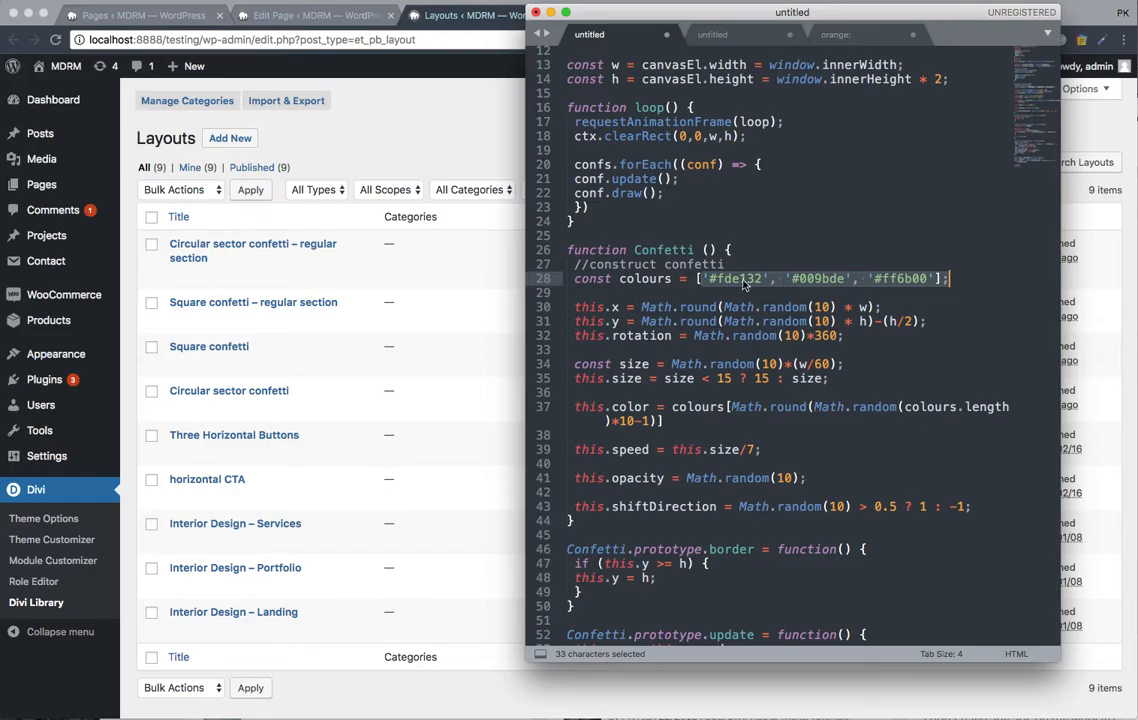
key("Left")
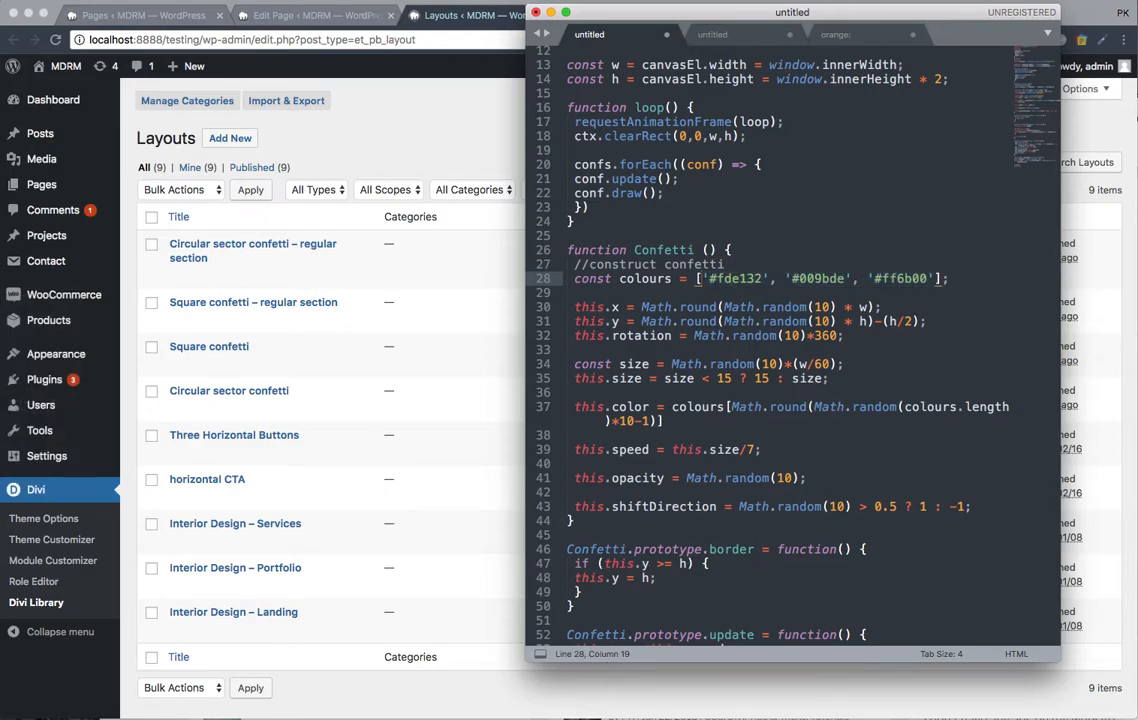
Step: Compare the hex values in the colours array with the orange hex code noted in the third file
double_click(736, 280)
left_click(780, 38)
triple_click(637, 72)
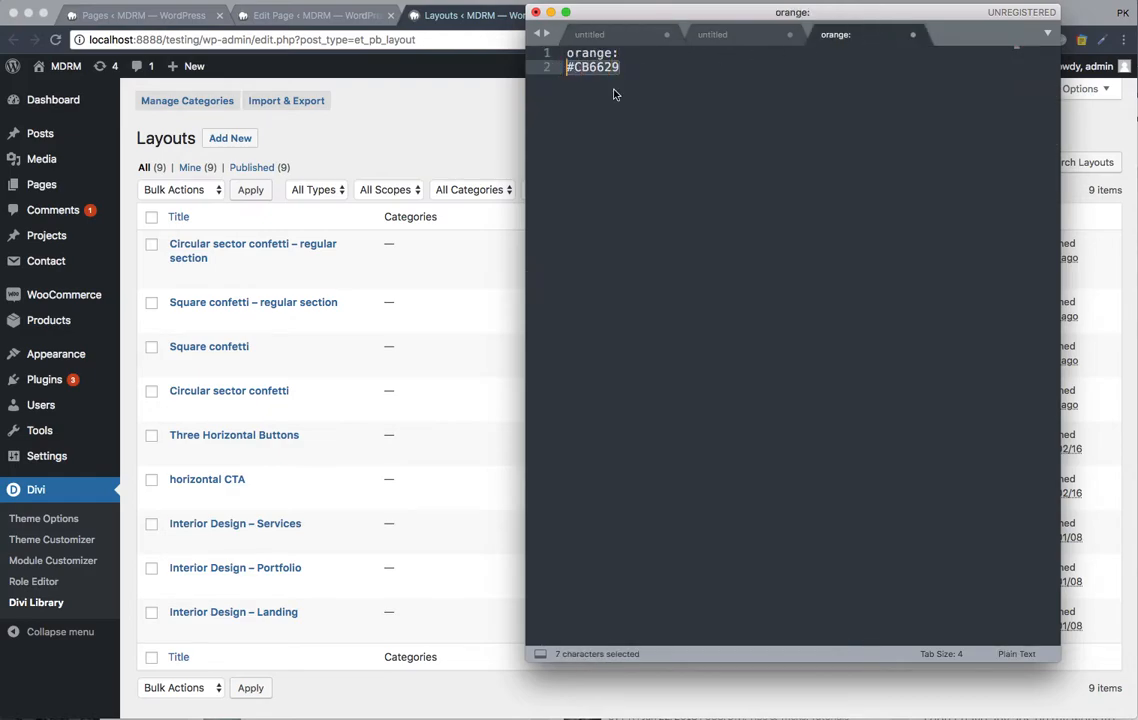
left_click(618, 36)
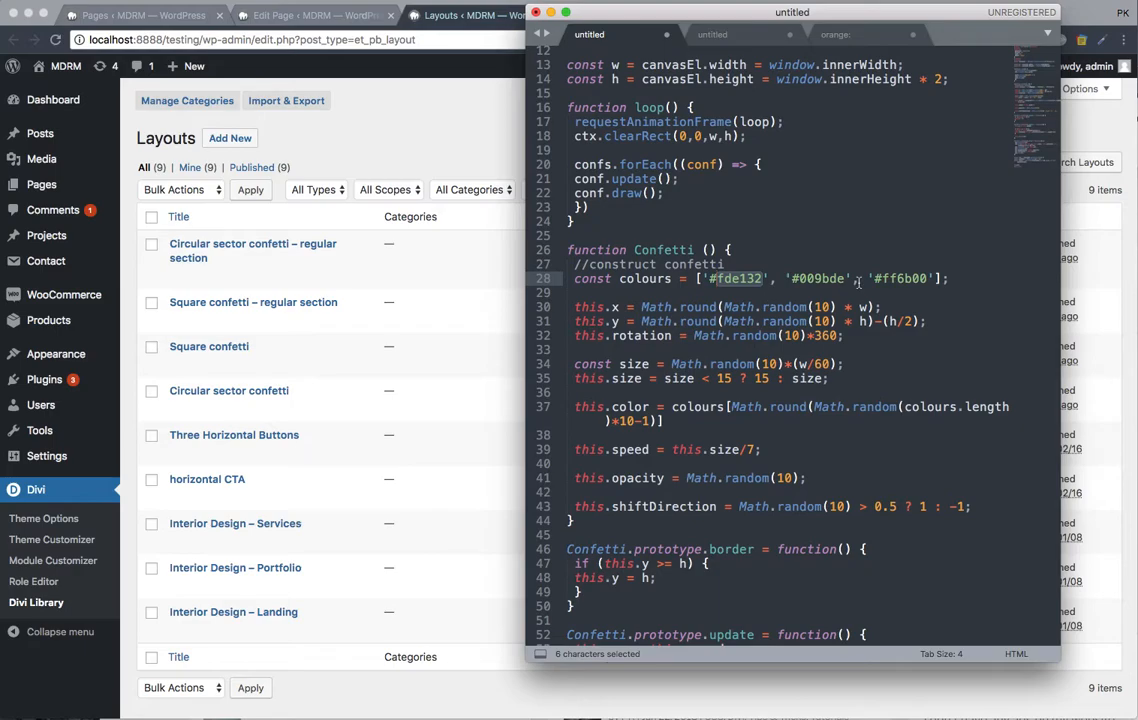
left_click(955, 278)
key("super+shift+Left")
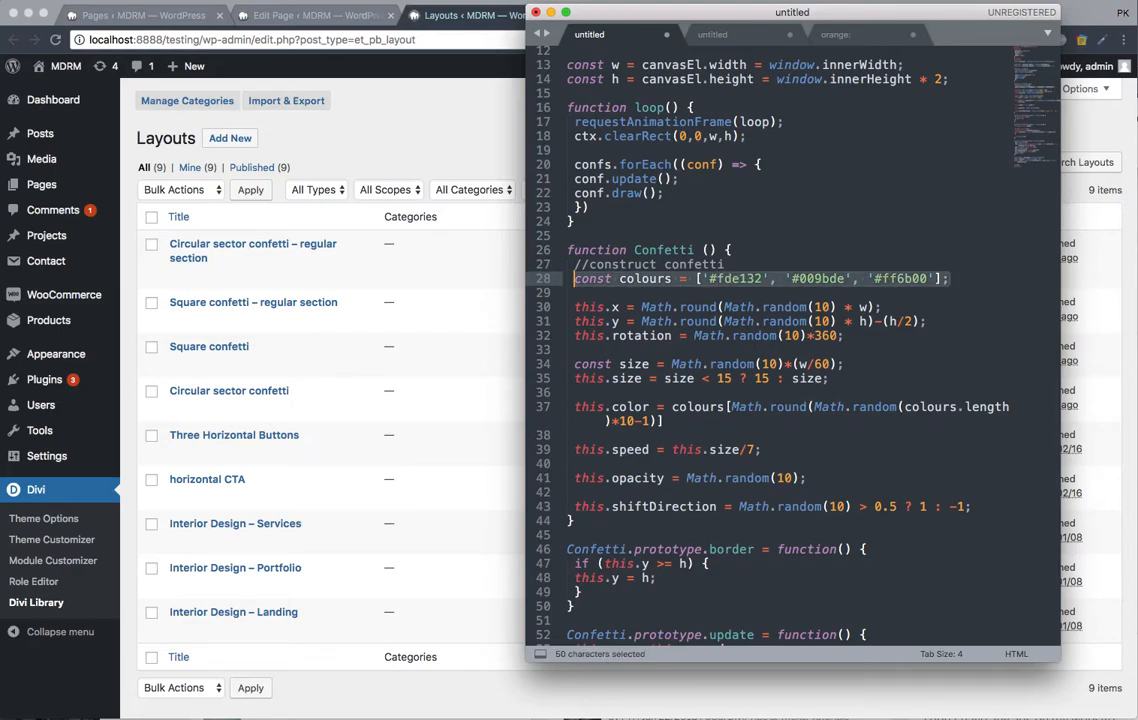
key("Left")
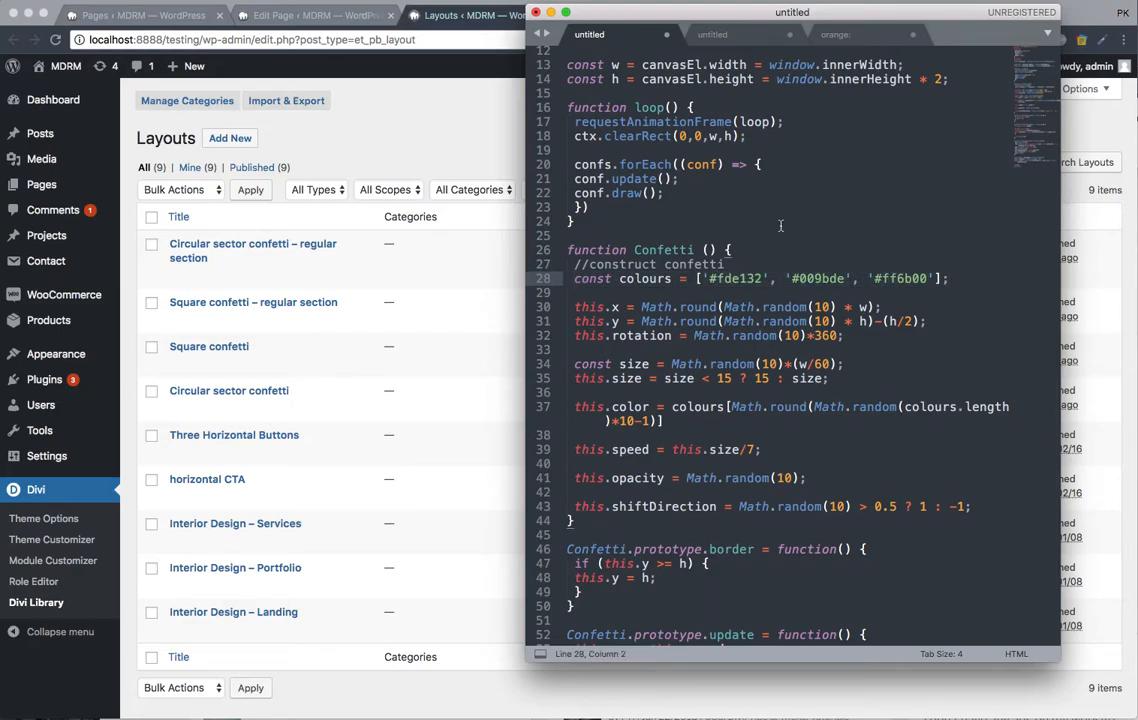
Step: Return to the page being edited in the browser and insert a Fullwidth Code module below the Fullwidth Header
left_click_drag(692, 12, 1012, 37)
left_click(643, 110)
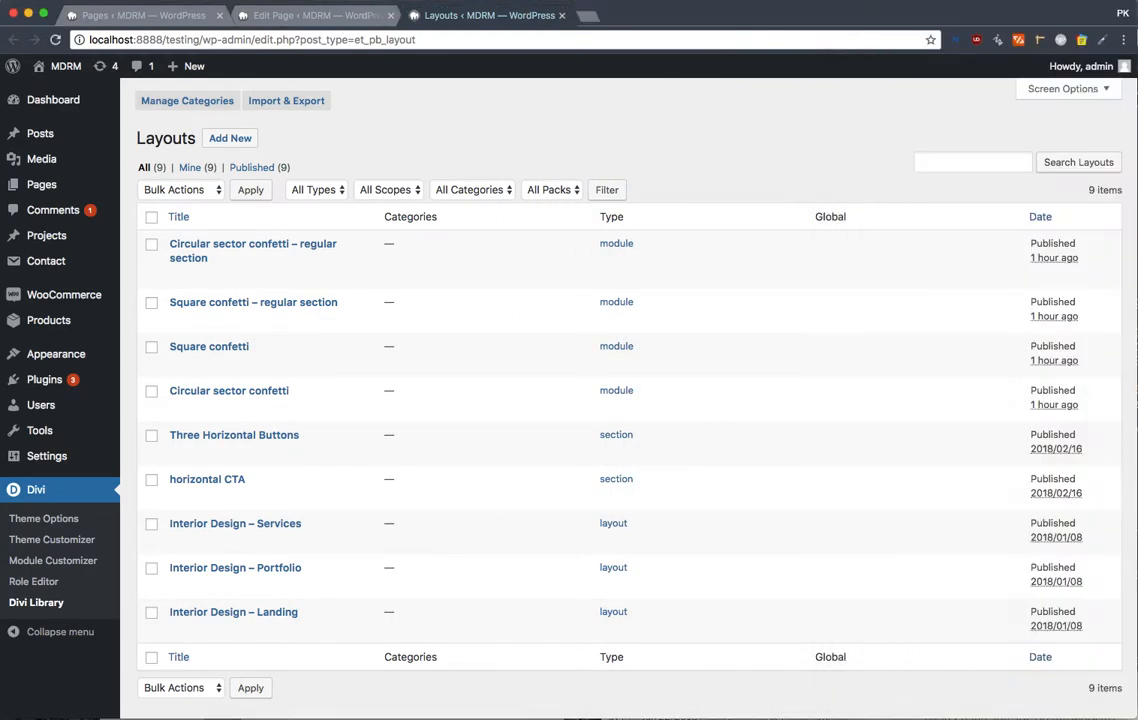
left_click(277, 10)
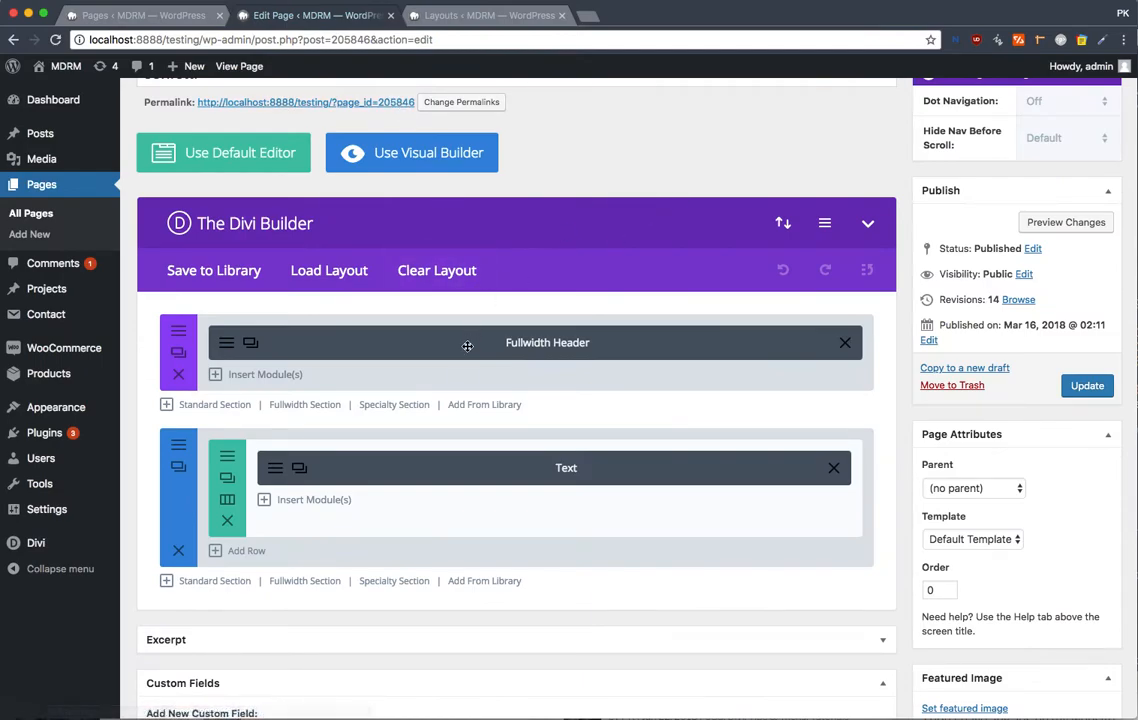
left_click(265, 380)
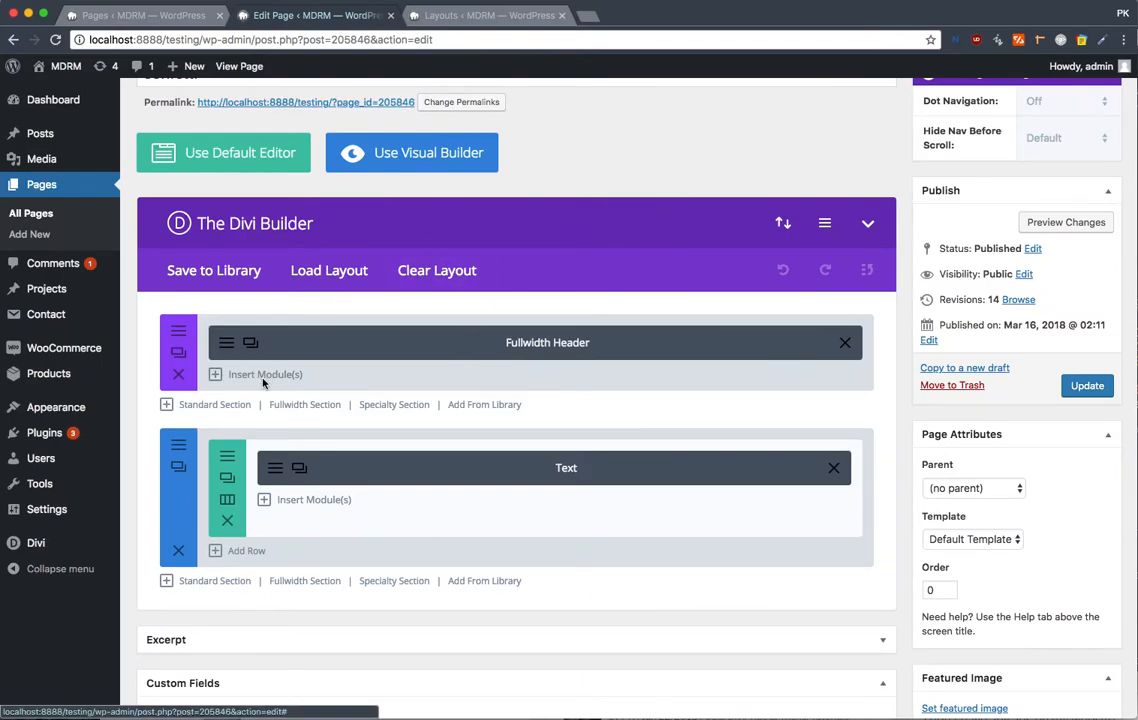
left_click(344, 277)
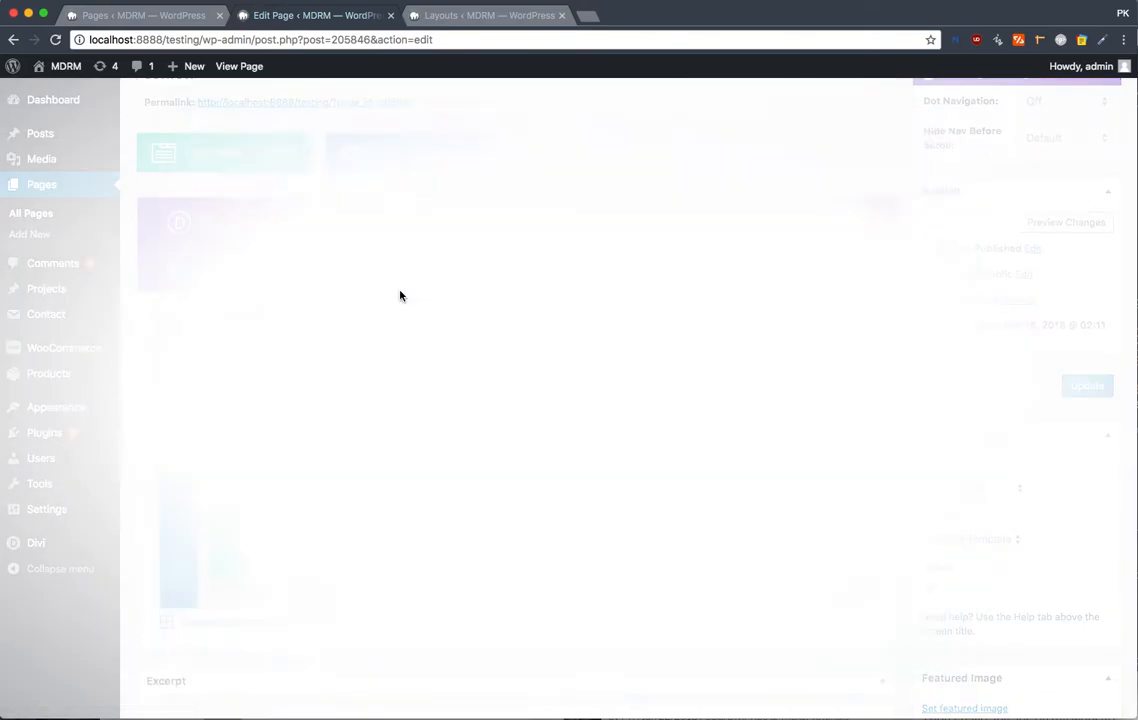
Step: Copy the entire first confetti script from the code editor into the Fullwidth Code module's content, and save the module
key("super+Tab")
left_click_drag(1000, 32, 910, 65)
left_click(822, 200)
key("ctrl+a")
key("ctrl+c")
left_click(543, 343)
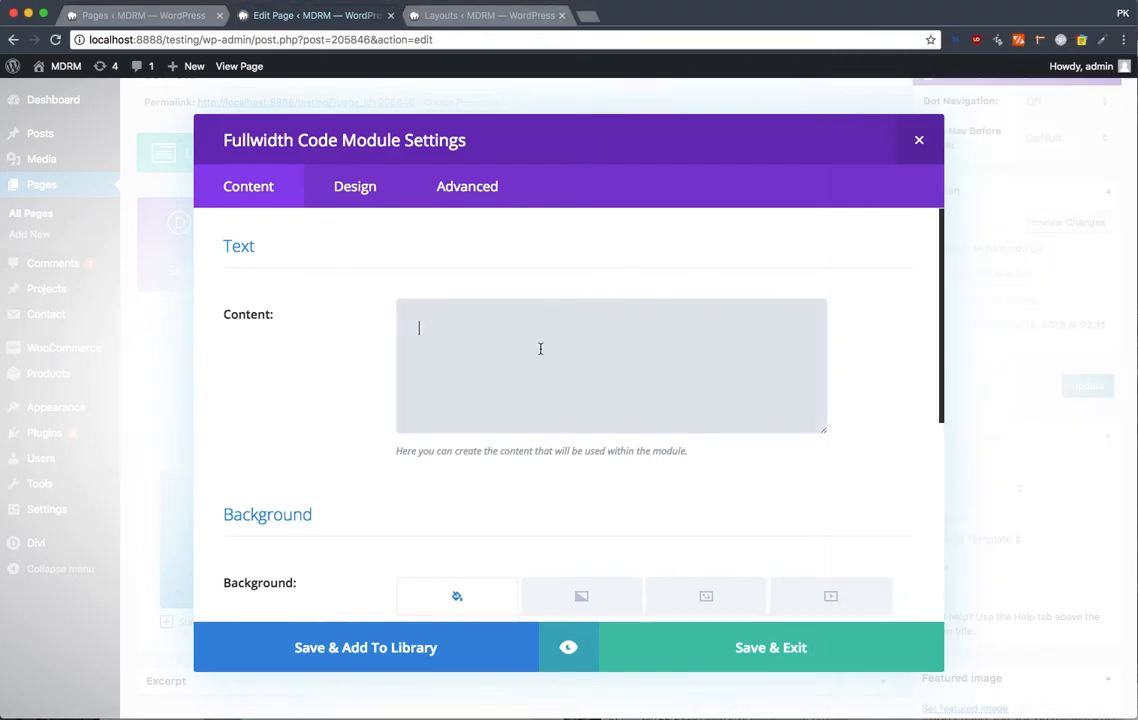
key("super+v")
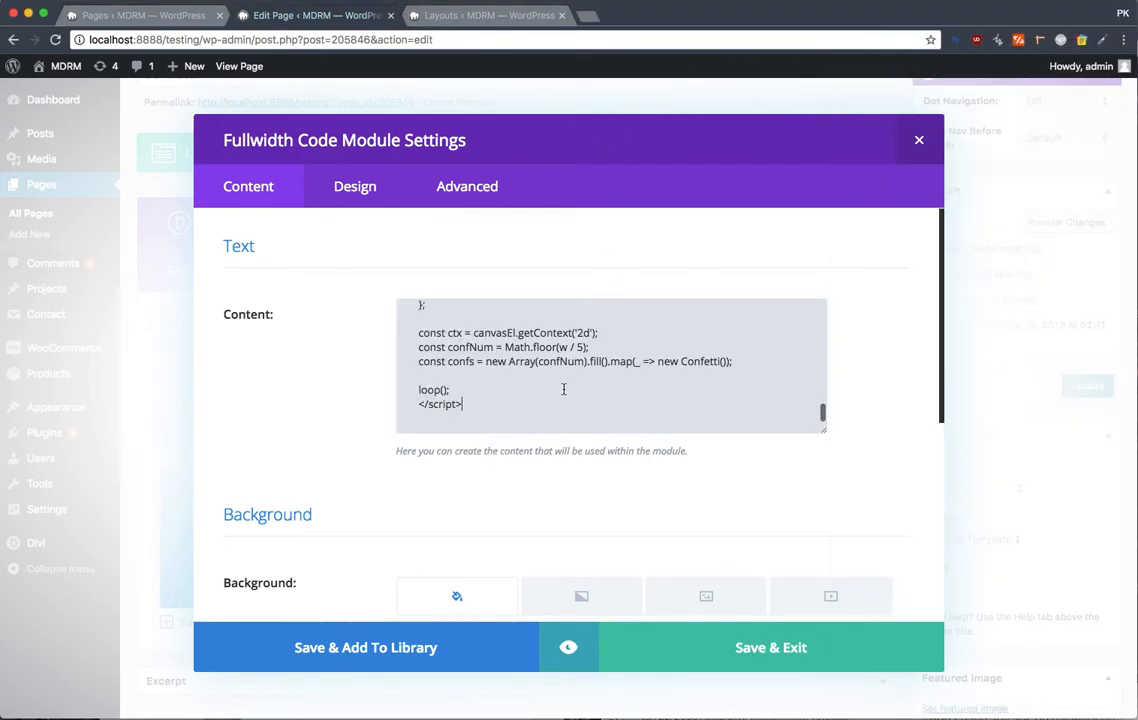
left_click(741, 649)
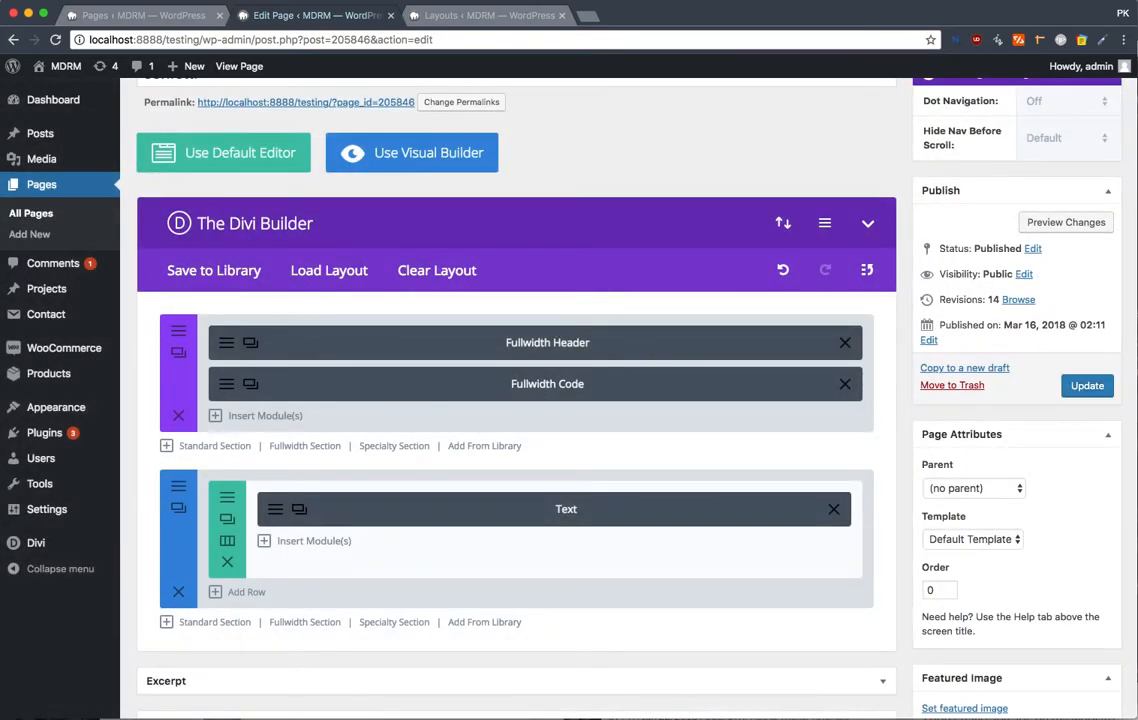
Step: Examine the canvas style rule in the first confetti script, especially its position: absolute declaration, and return to the page editor
left_click_drag(1137, 36, 709, 35)
key("Up")
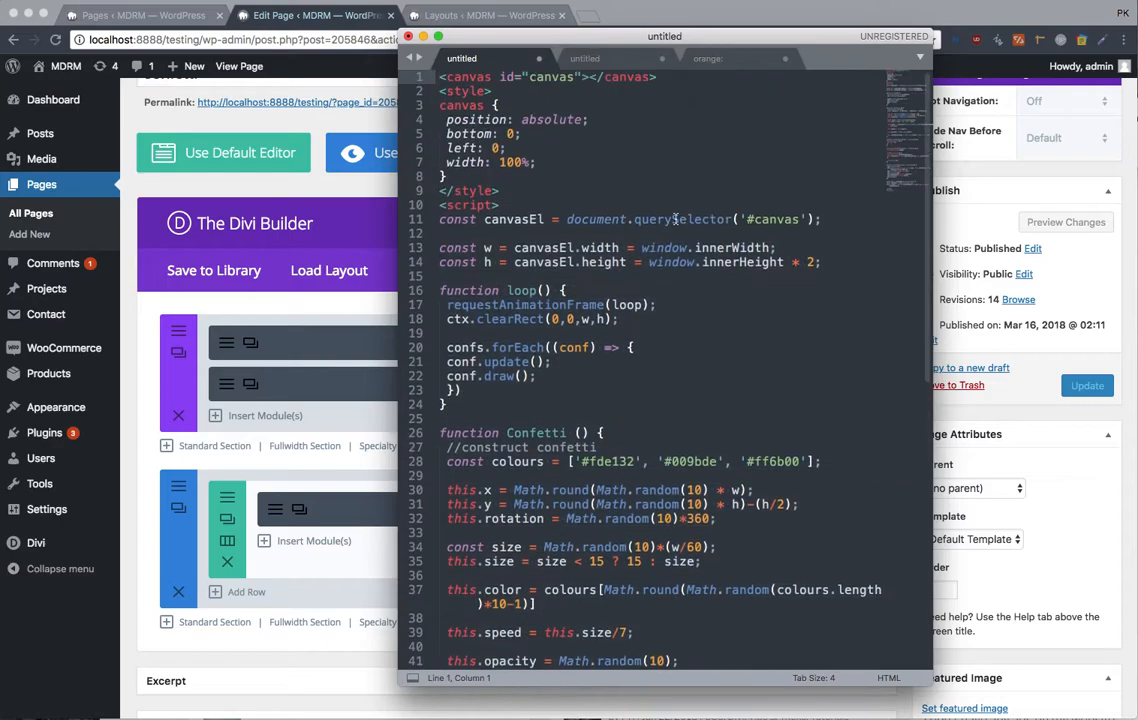
left_click(673, 79)
key("shift+super+Left")
key("Down")
key("Down")
key("Down")
key("Down")
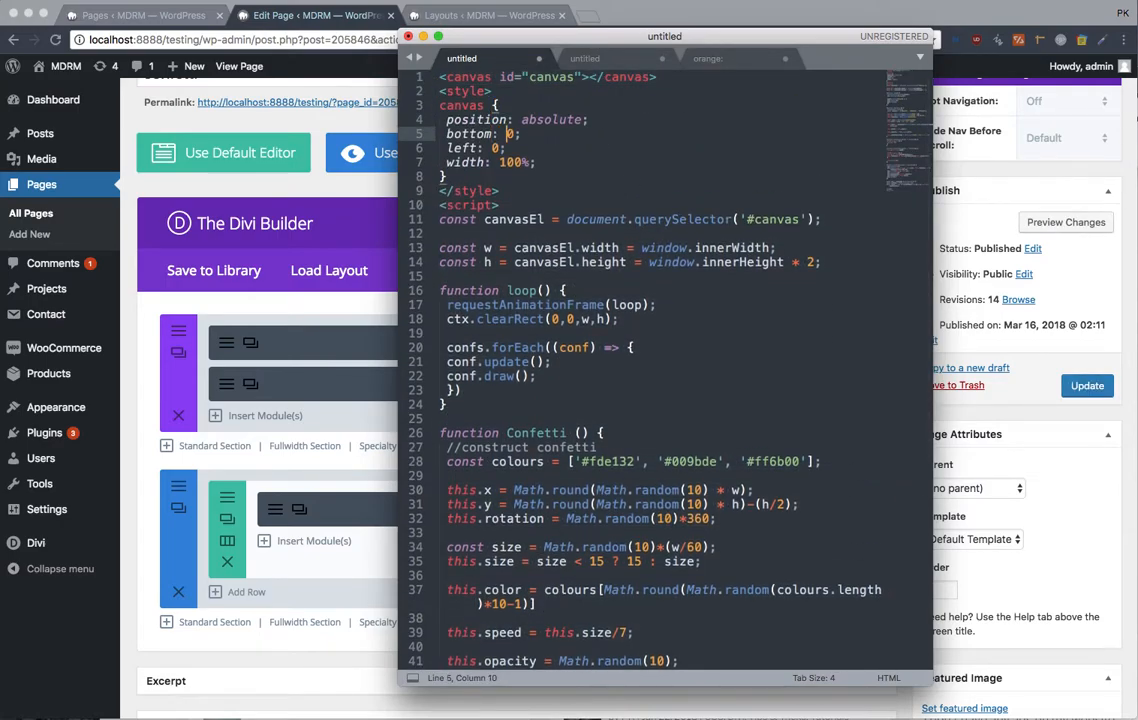
key("Up")
key("Right")
key("shift+super+Right")
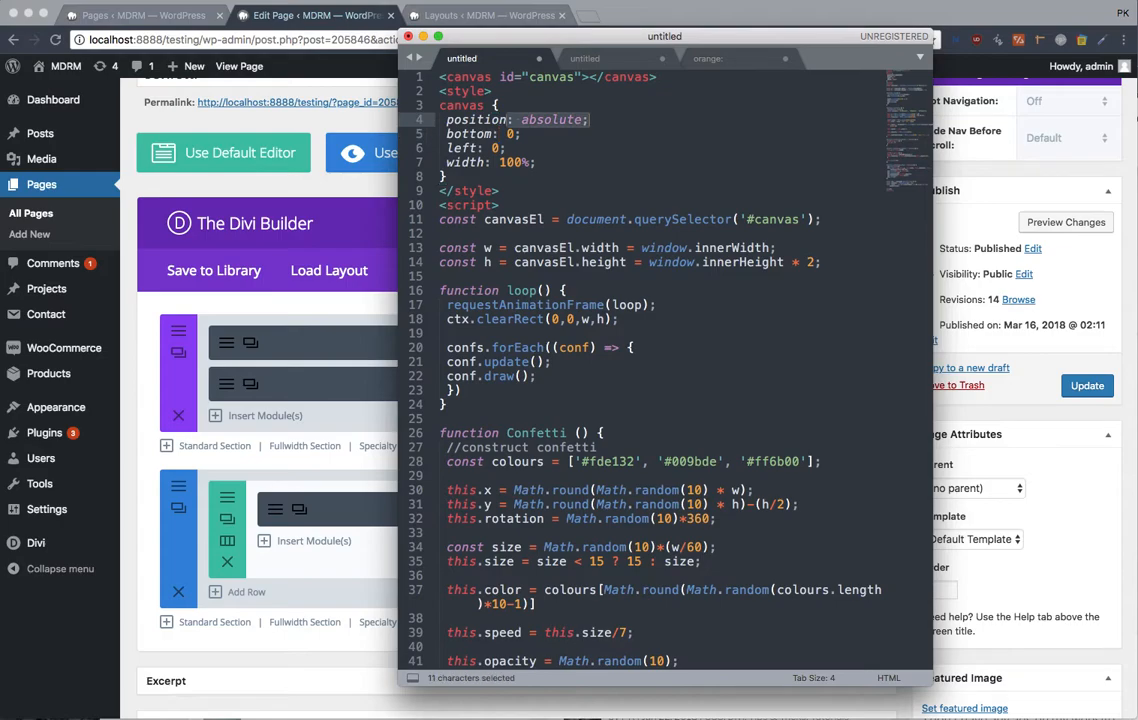
key("Left")
left_click_drag(618, 45, 922, 29)
left_click(520, 102)
left_click_drag(526, 391, 483, 393)
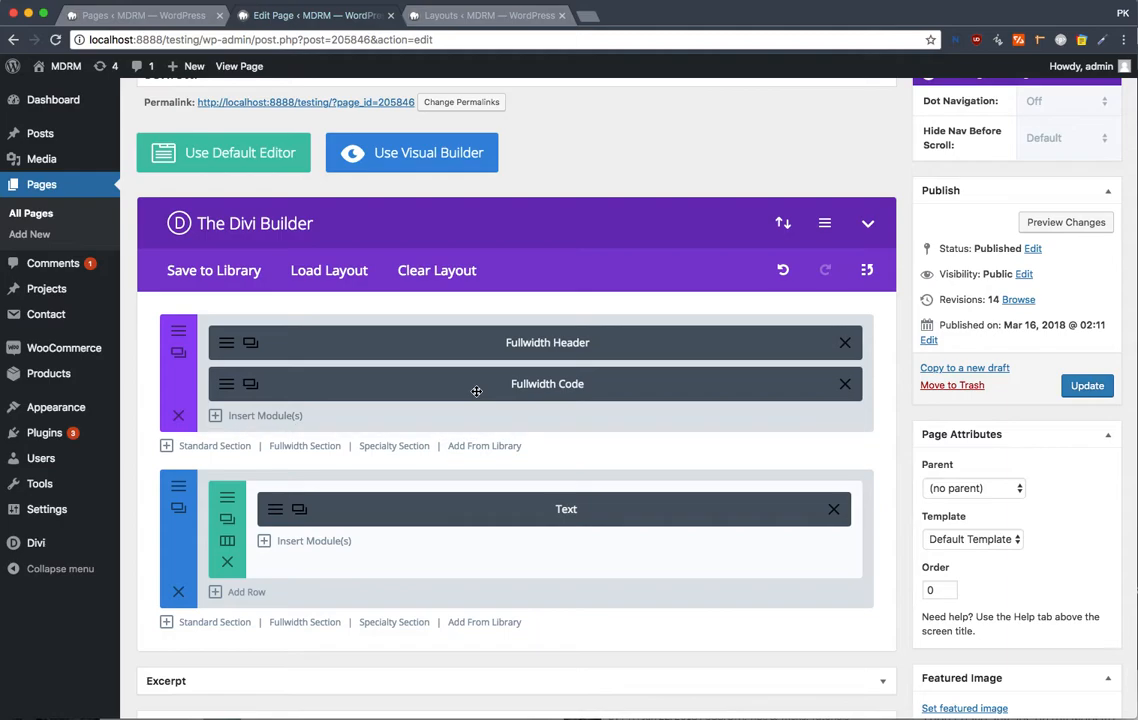
Step: Update the confetti page and view it live, checking the confetti across the header and the text below
left_click(1087, 385)
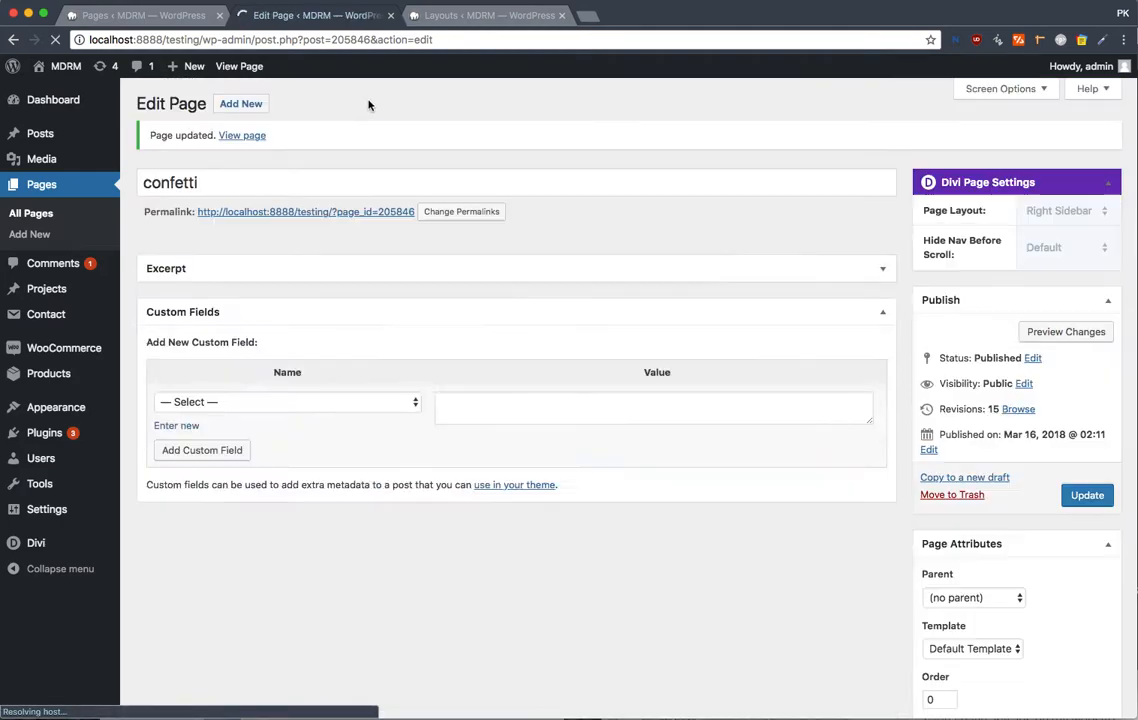
left_click(361, 213)
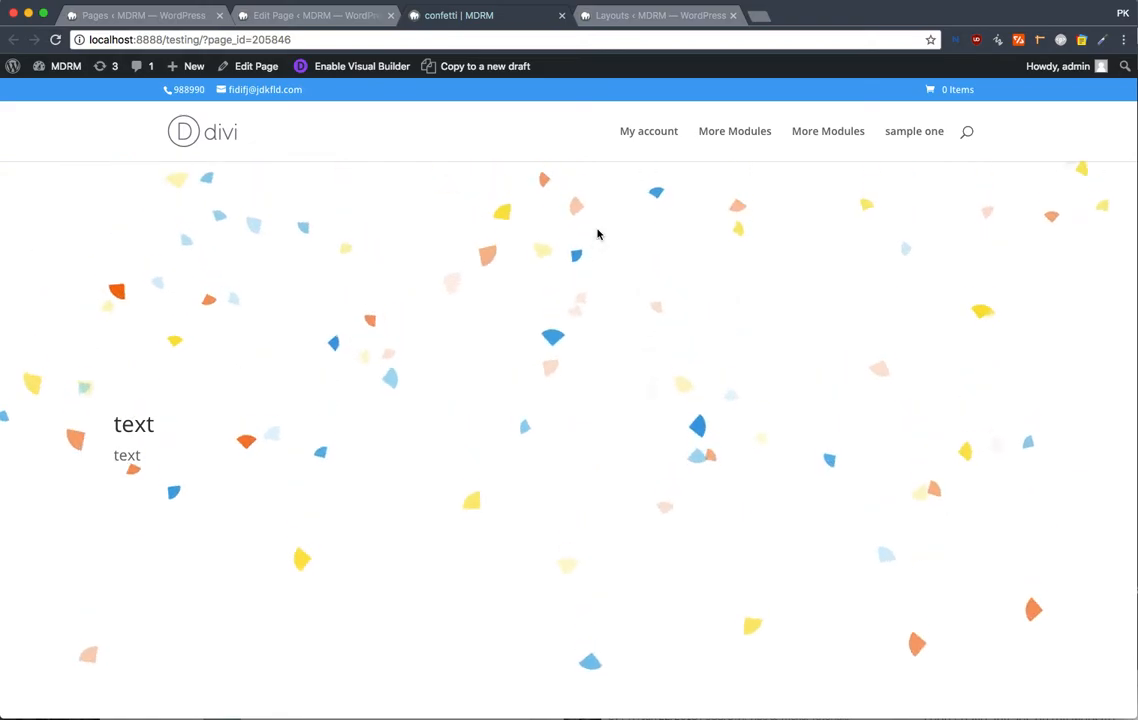
scroll(598, 234, "down", 5)
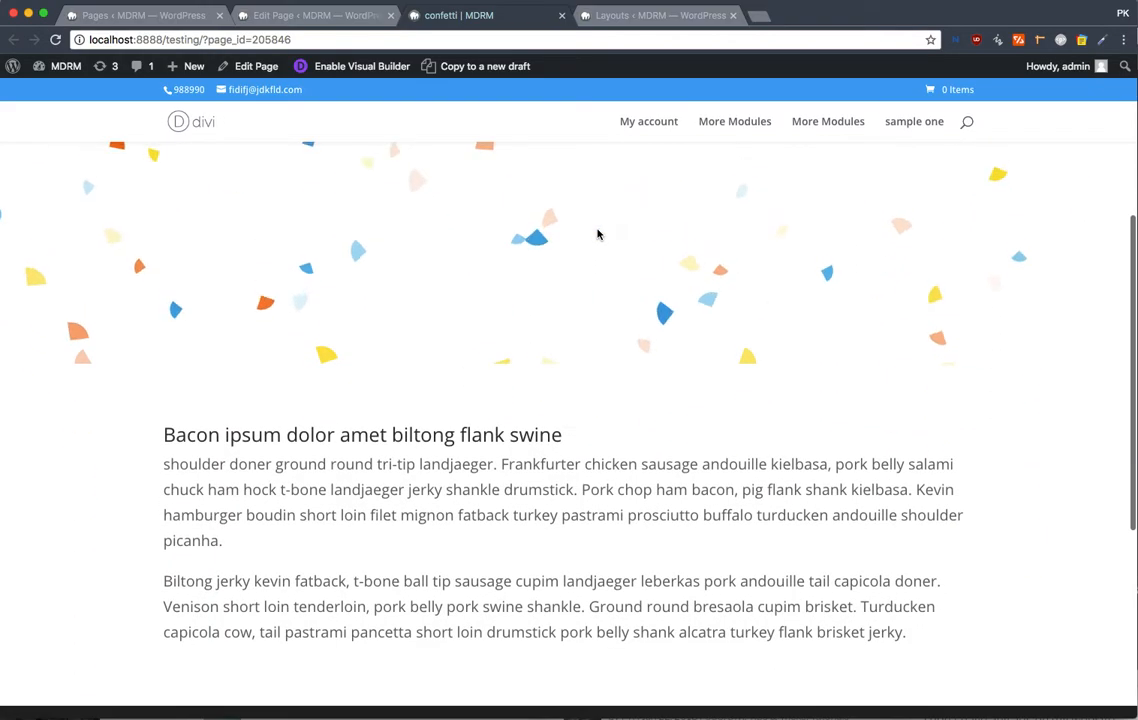
scroll(598, 234, "up", 5)
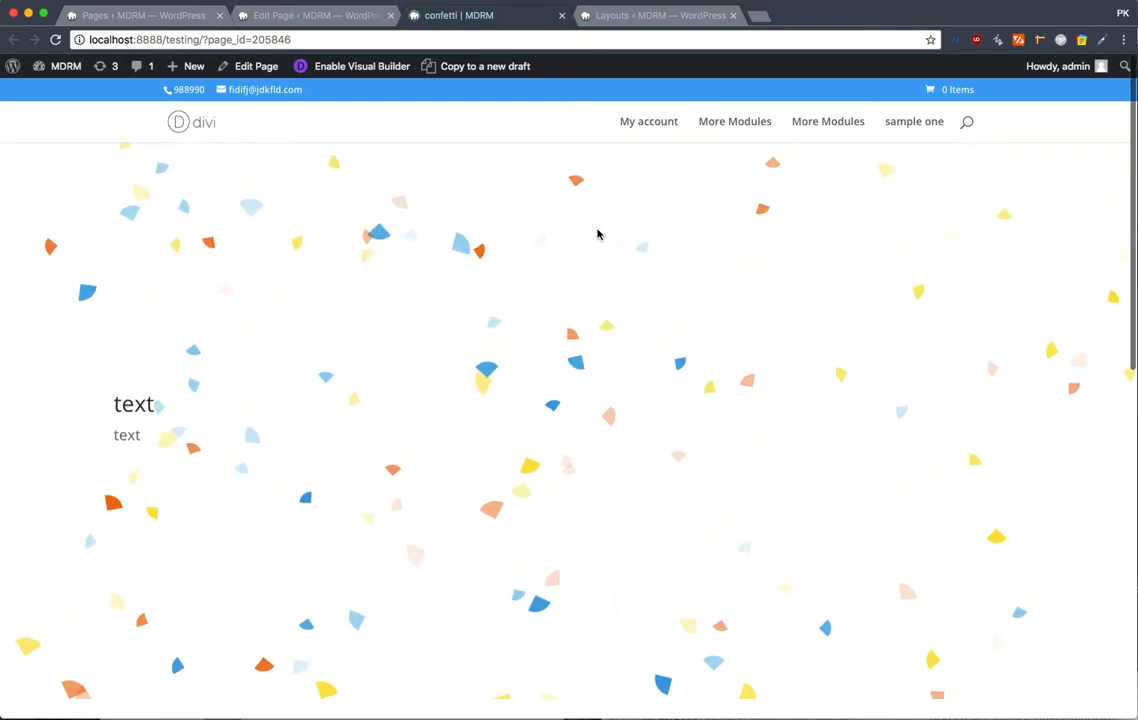
Step: Open the Fullwidth Code module's settings on the page being edited, and copy the entire second confetti script from the code editor
left_click(307, 20)
left_click(228, 494)
key("super+Tab")
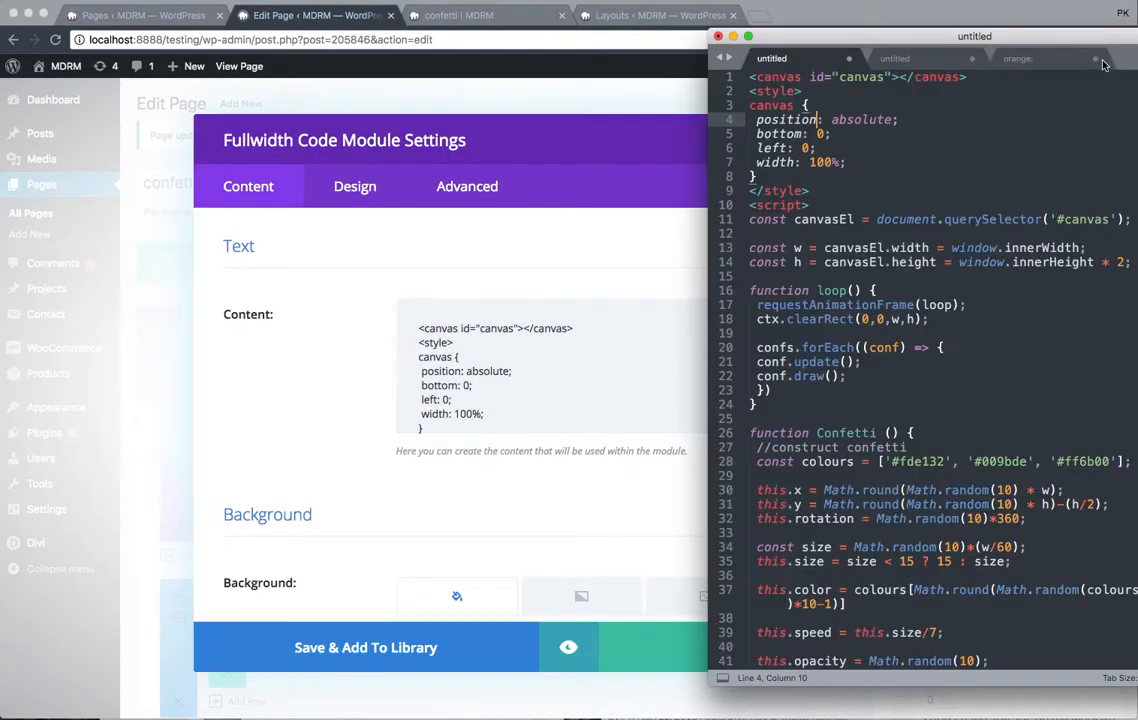
left_click_drag(1064, 37, 859, 20)
scroll(735, 300, "down", 10)
left_click(656, 231)
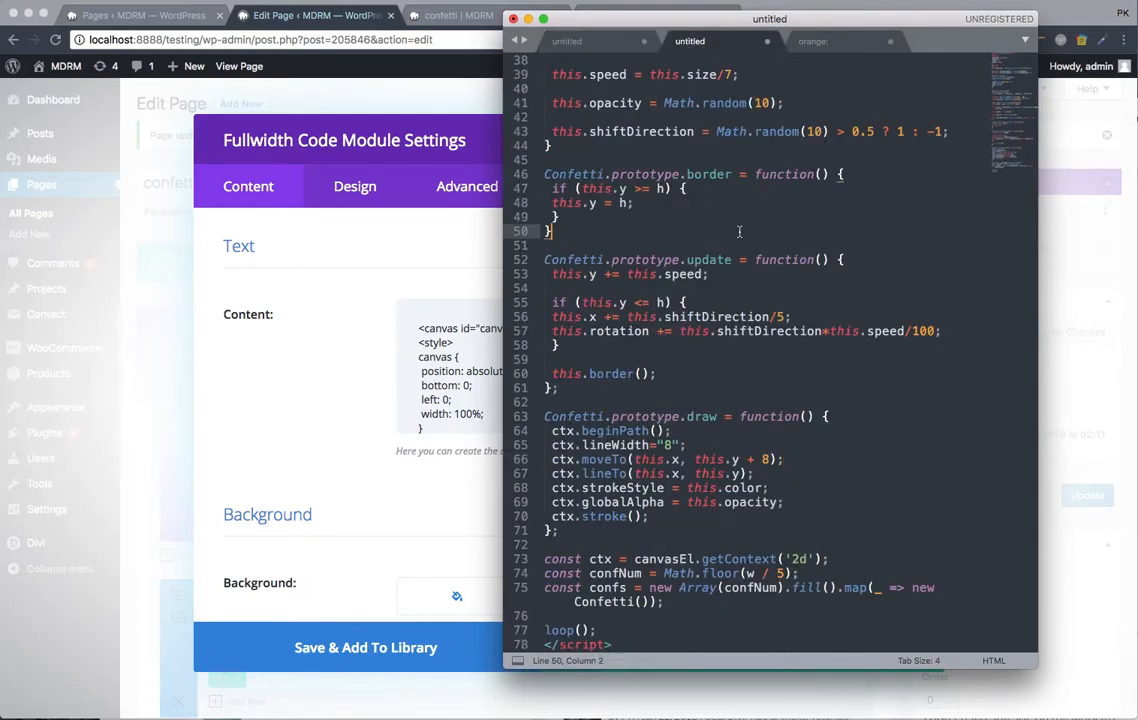
key("super+a")
key("super+c")
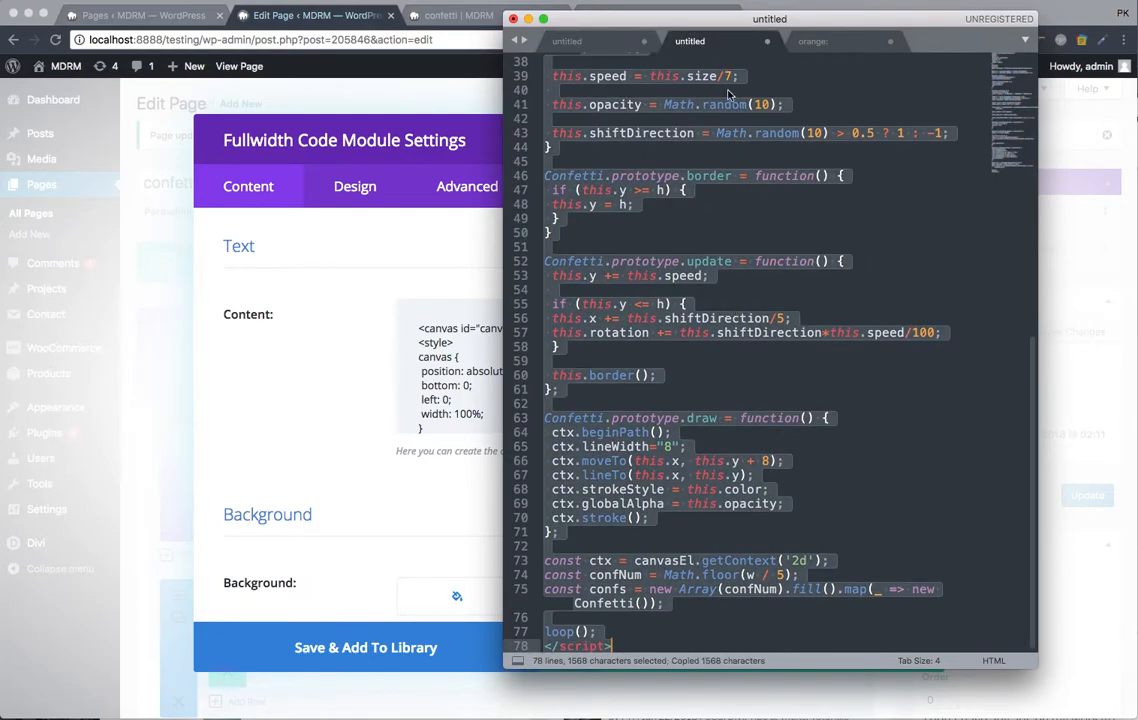
Step: Review the lineWidth and moveTo size values in the second confetti script's draw function
left_click_drag(630, 24, 692, 14)
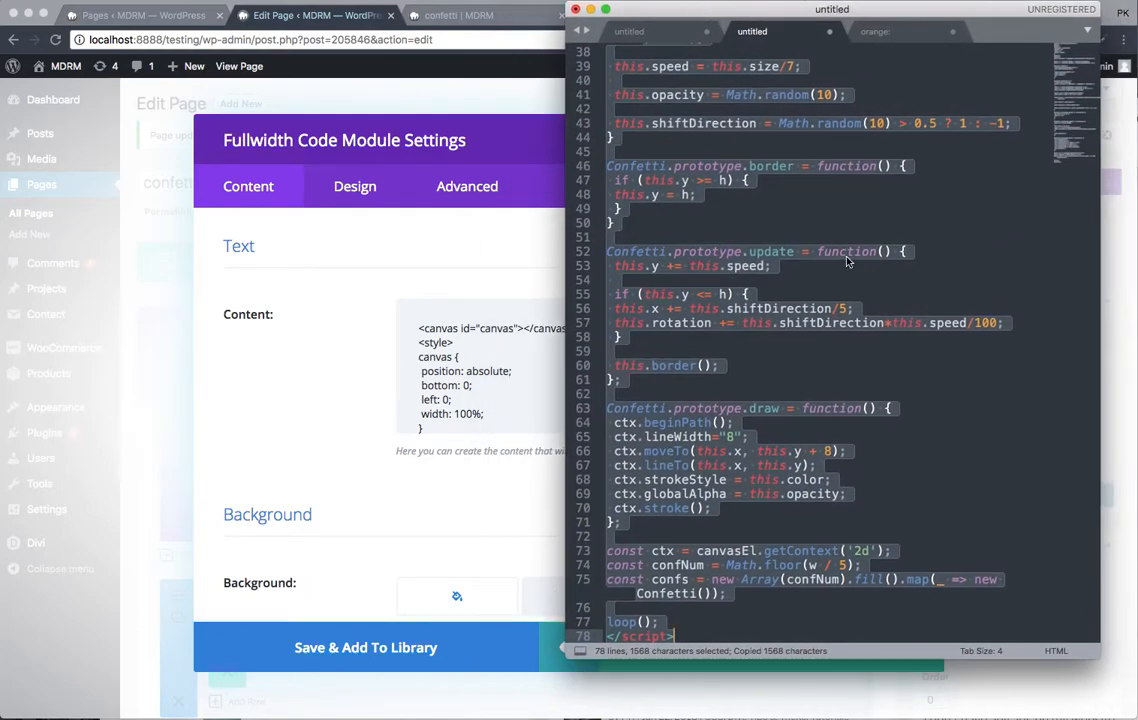
key("Right")
left_click(735, 436)
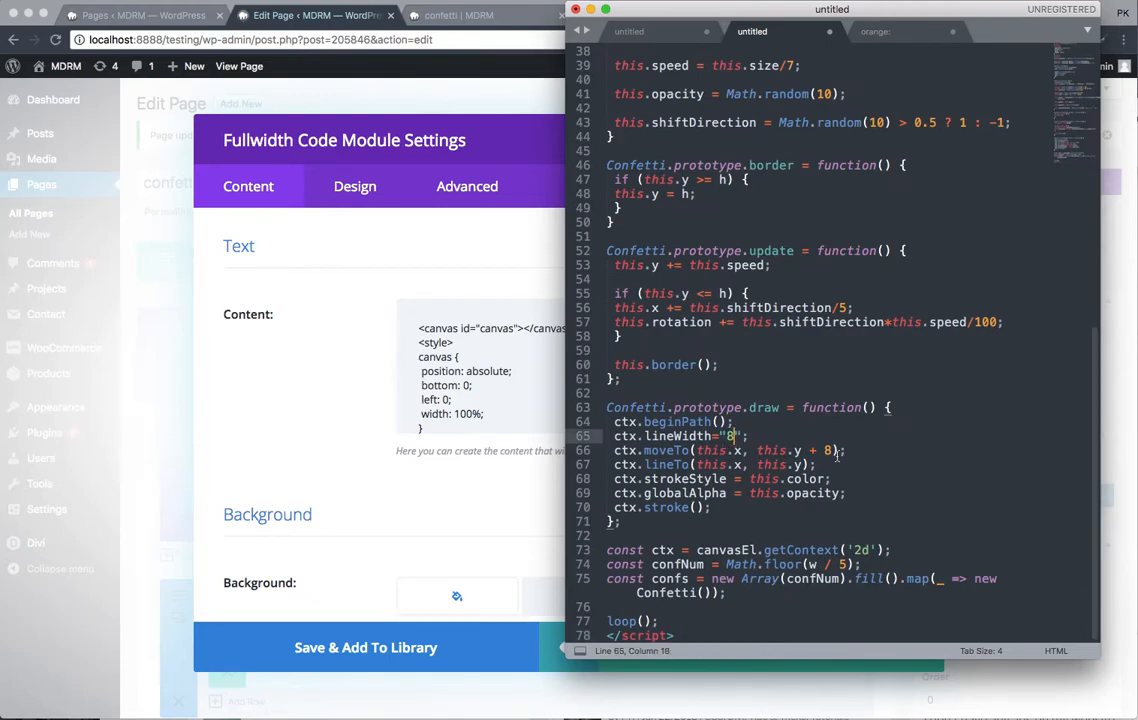
key("Down")
left_click(830, 450)
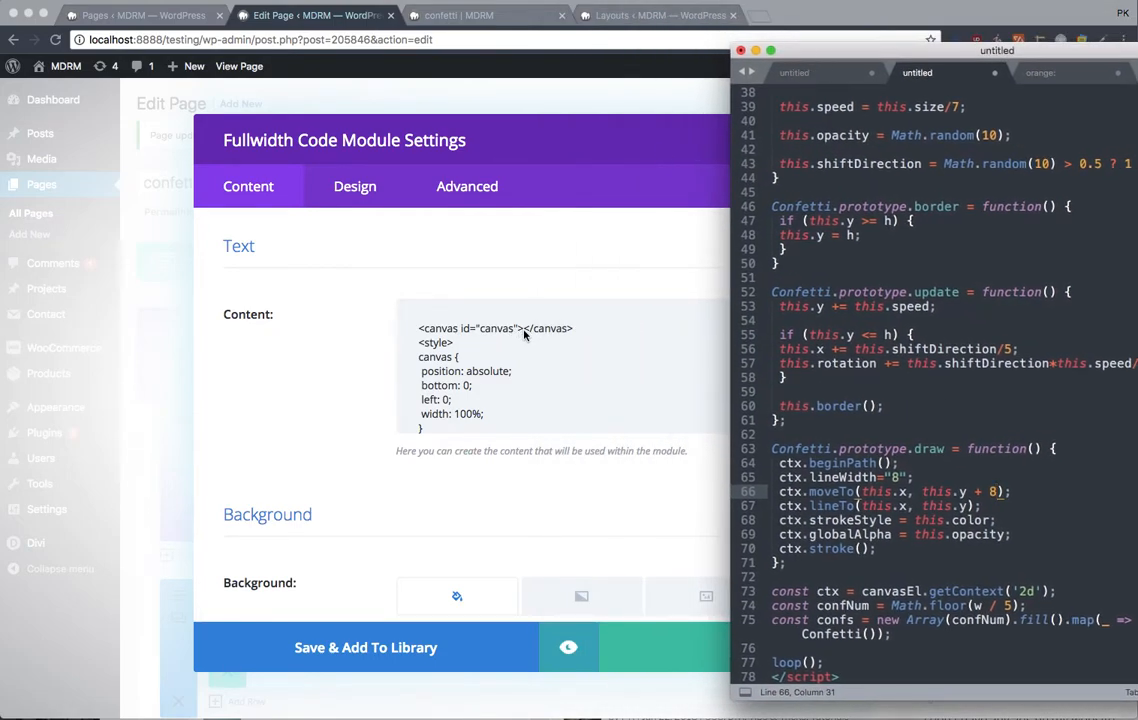
Step: Replace the Fullwidth Code module's content with the copied second confetti script and save the module
left_click(612, 345)
key("super+a")
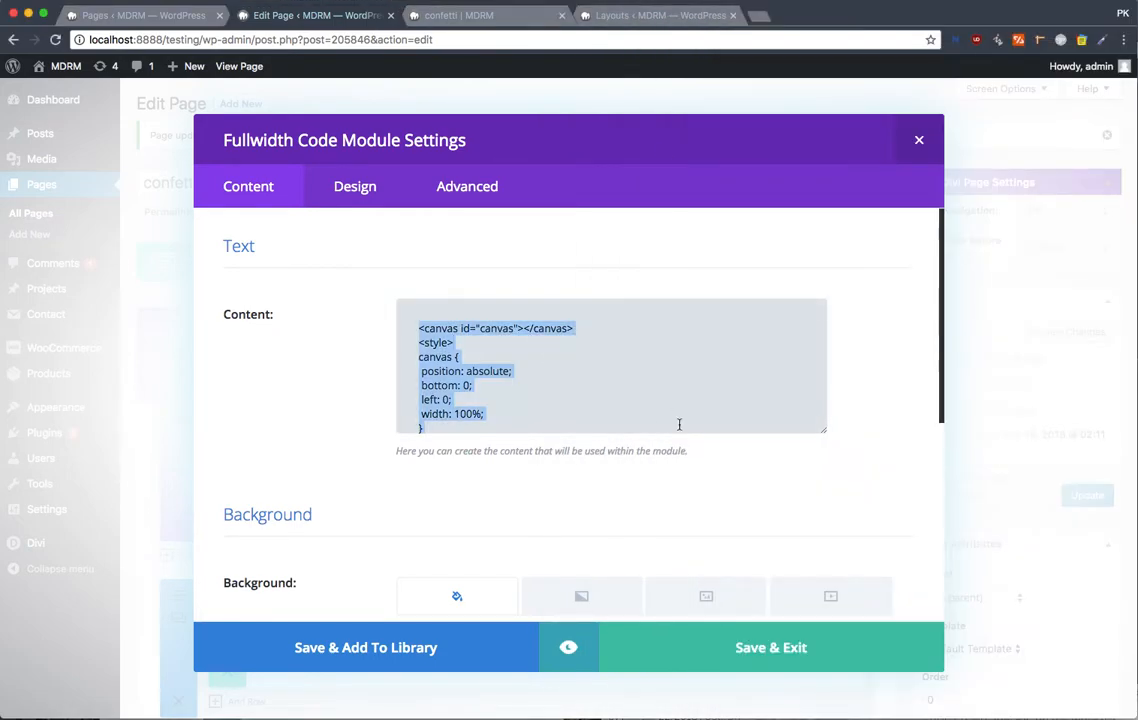
key("super+v")
left_click(780, 656)
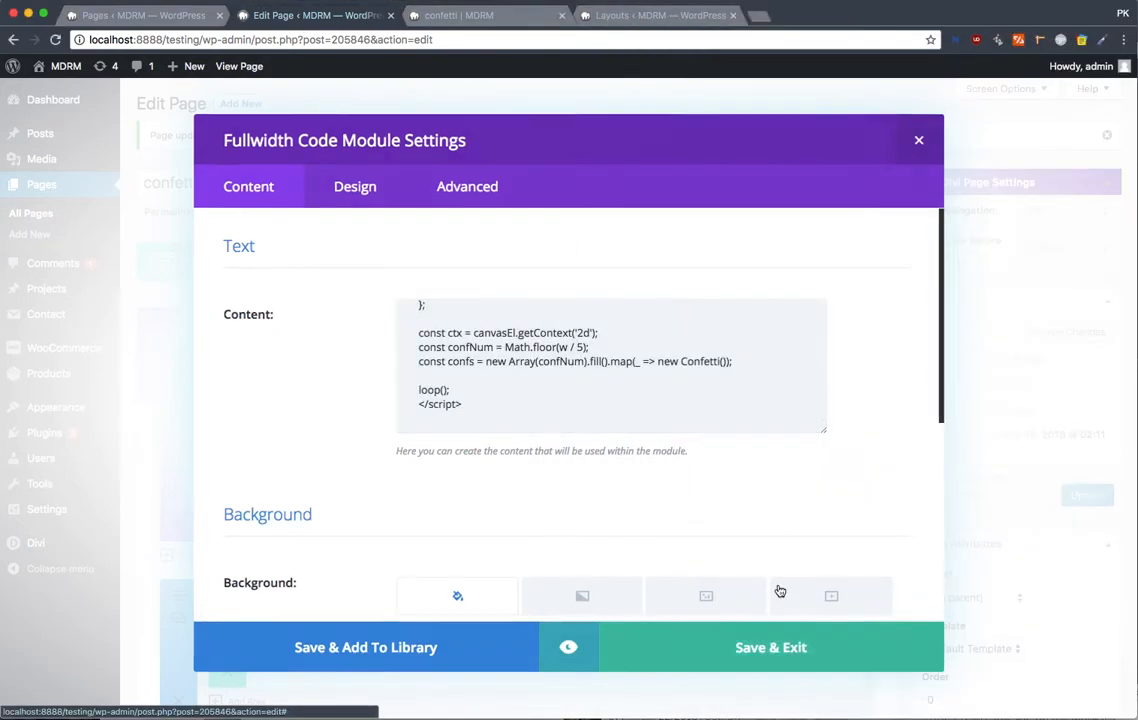
Step: Update the page, reload its live view, and check the square confetti over the header and text
left_click(1087, 495)
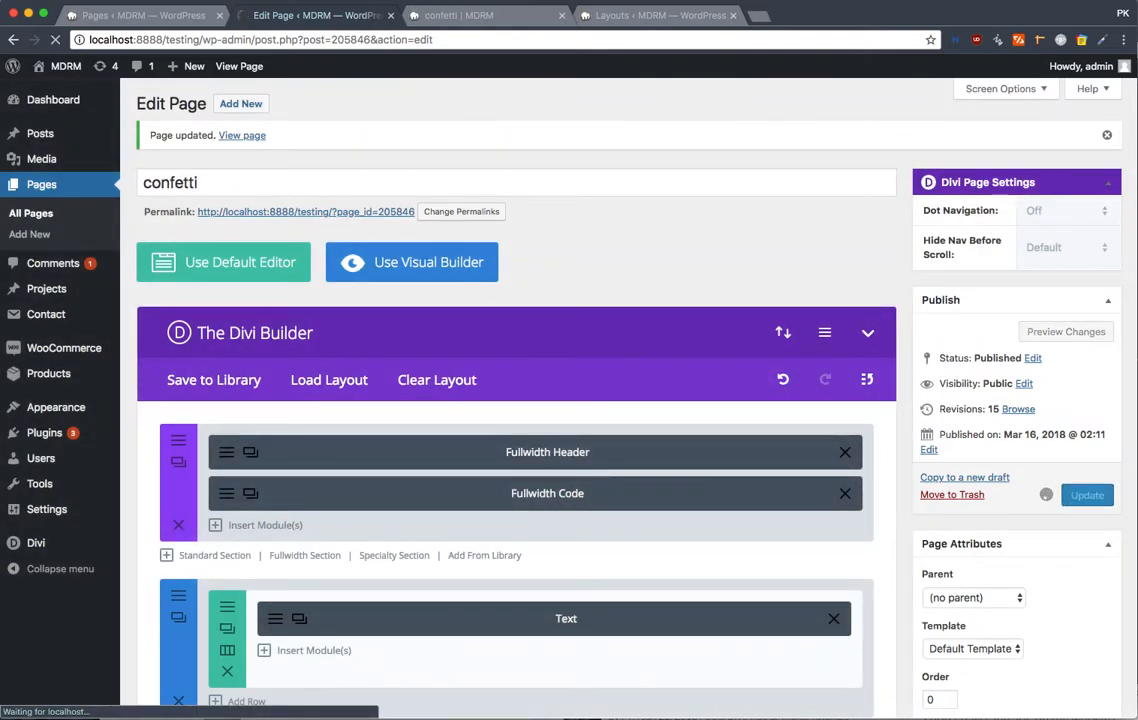
left_click(498, 18)
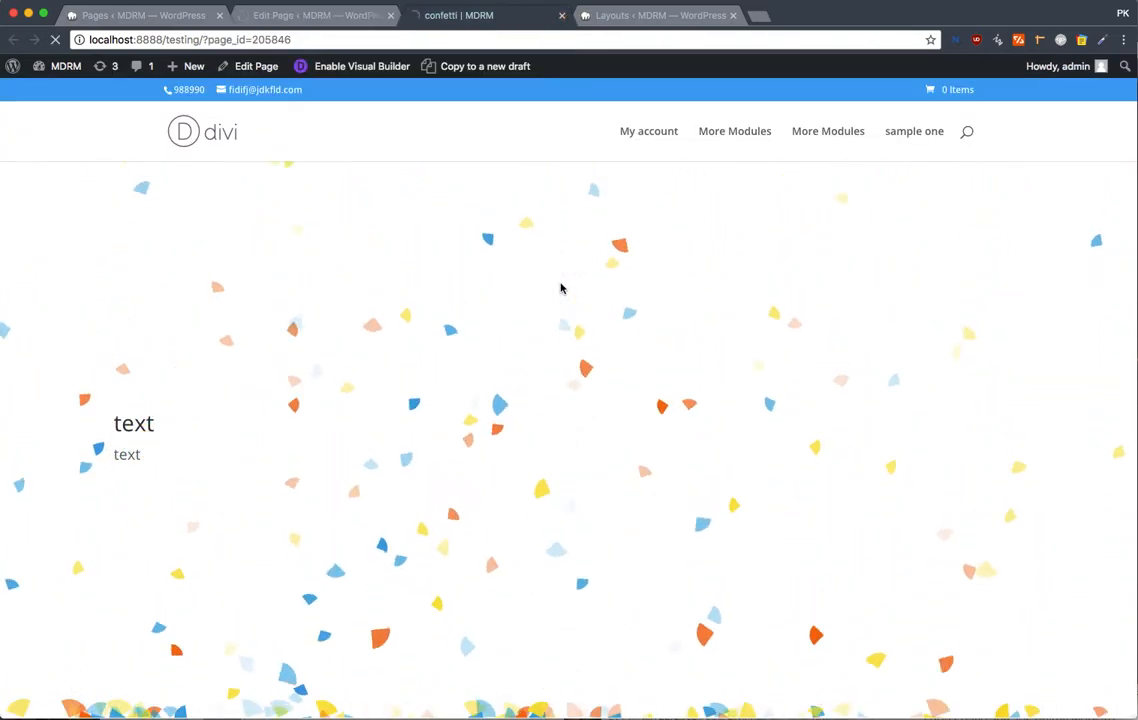
key("super+r")
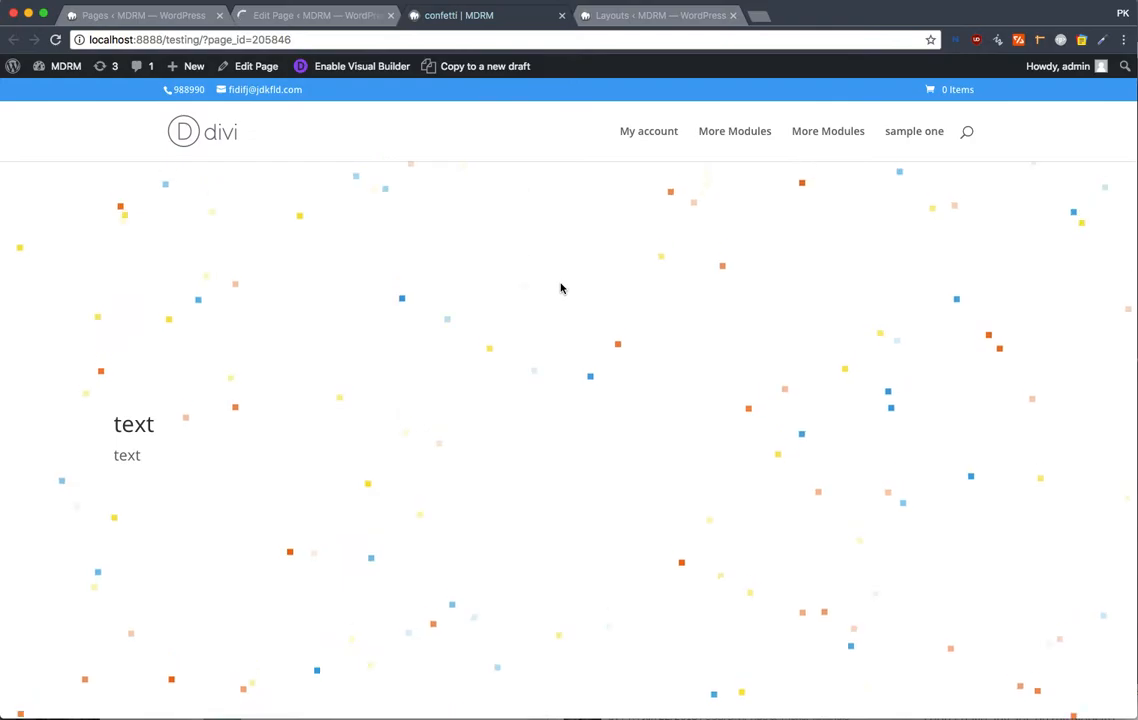
scroll(573, 312, "down", 5)
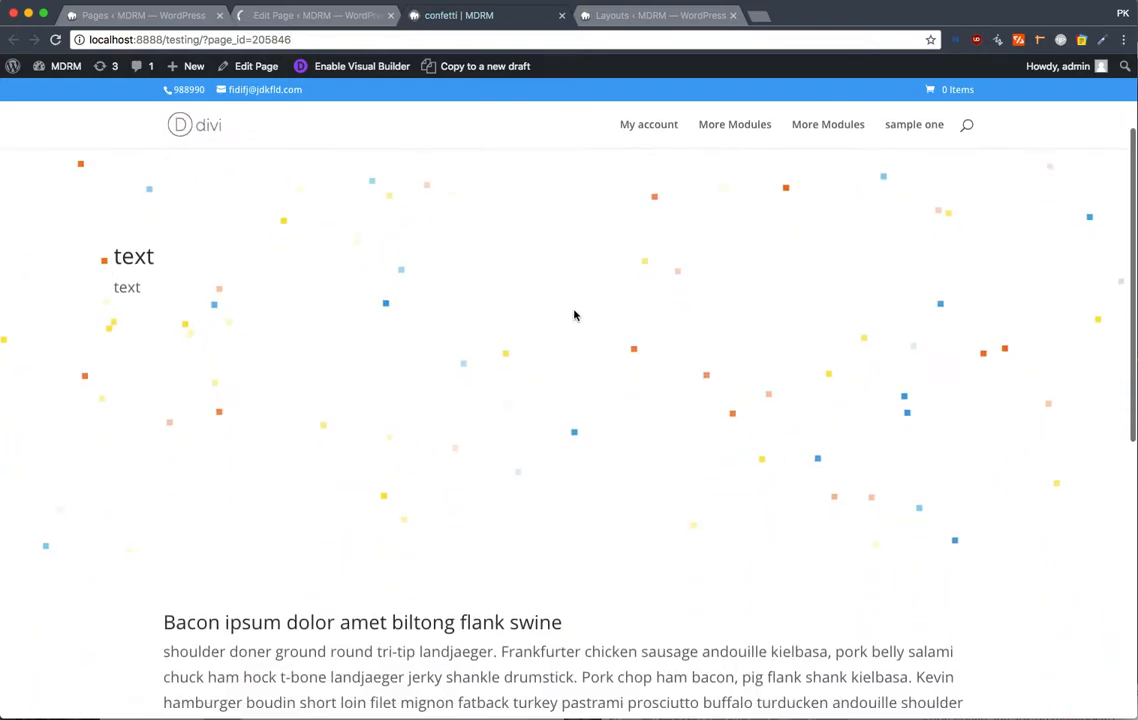
scroll(586, 314, "up", 5)
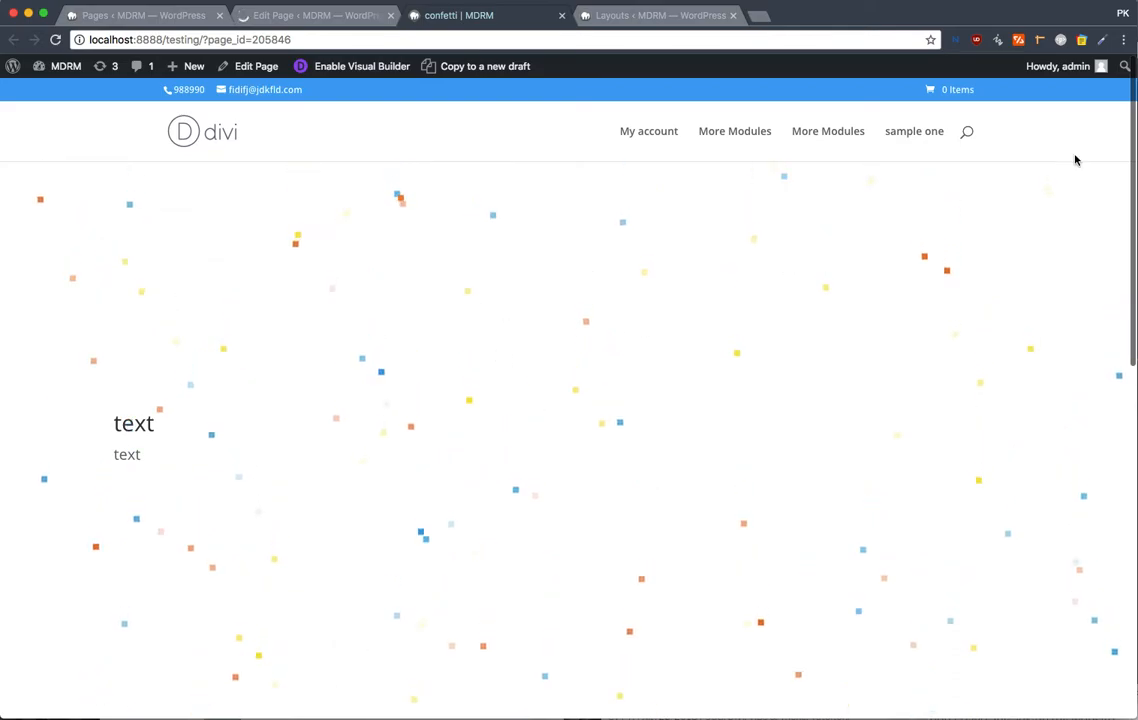
Step: Bring the second confetti script in front of the live page and look over its update and draw functions
key("super+Tab")
left_click_drag(993, 43, 799, 66)
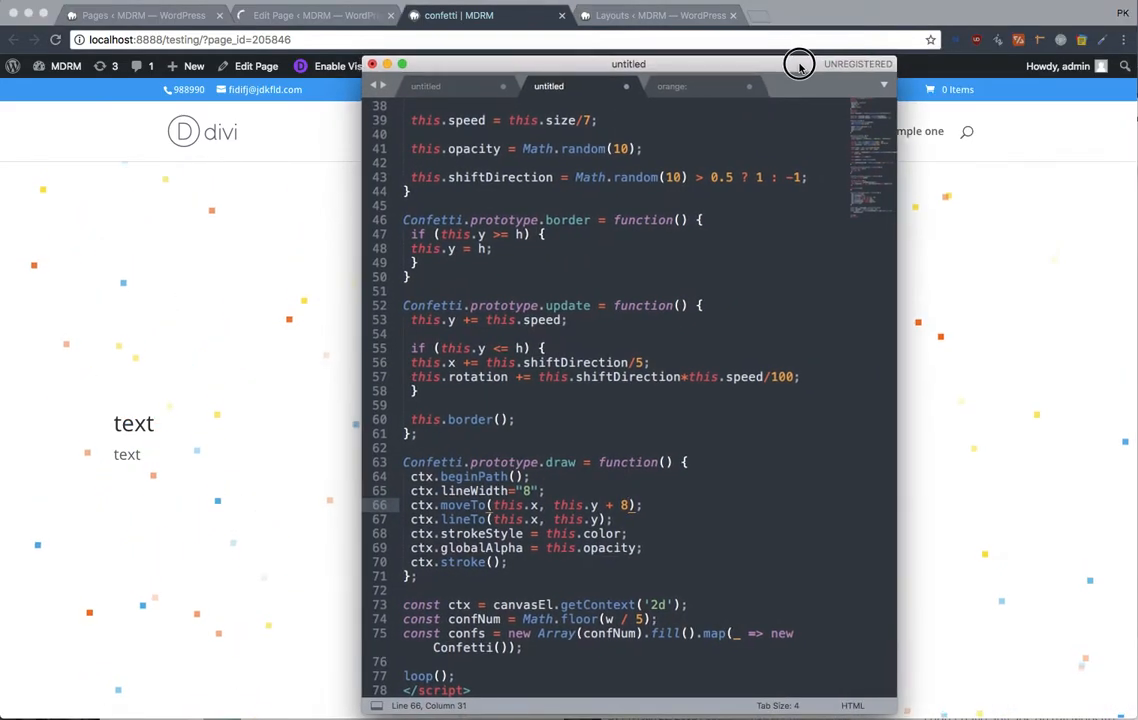
left_click(655, 333)
left_click_drag(564, 68, 1088, 66)
Step: Return to the page editor and delete the Fullwidth Code module from the fullwidth section
left_click(340, 16)
left_click(340, 16)
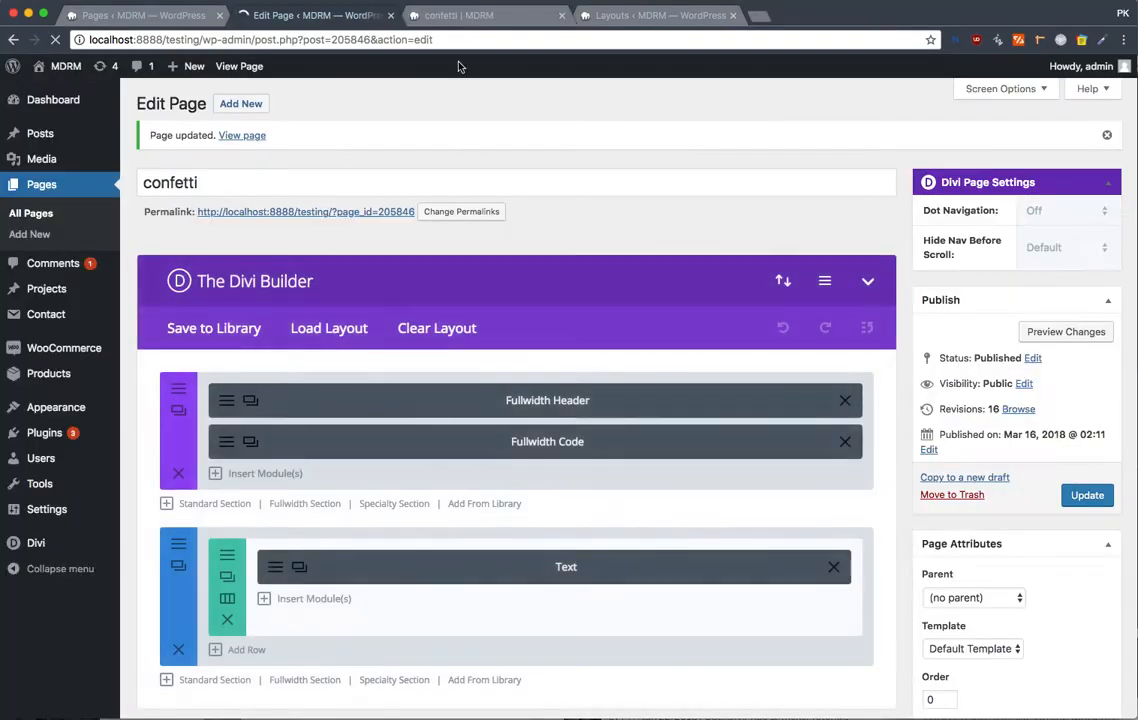
left_click(588, 16)
left_click(374, 17)
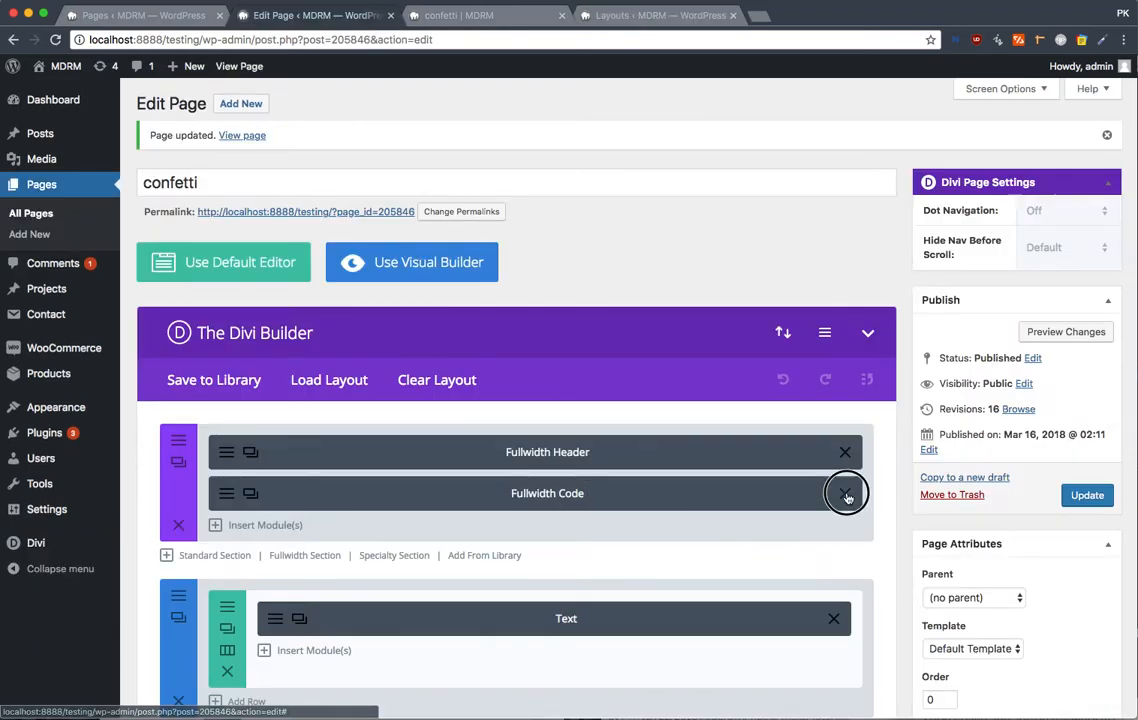
left_click(845, 493)
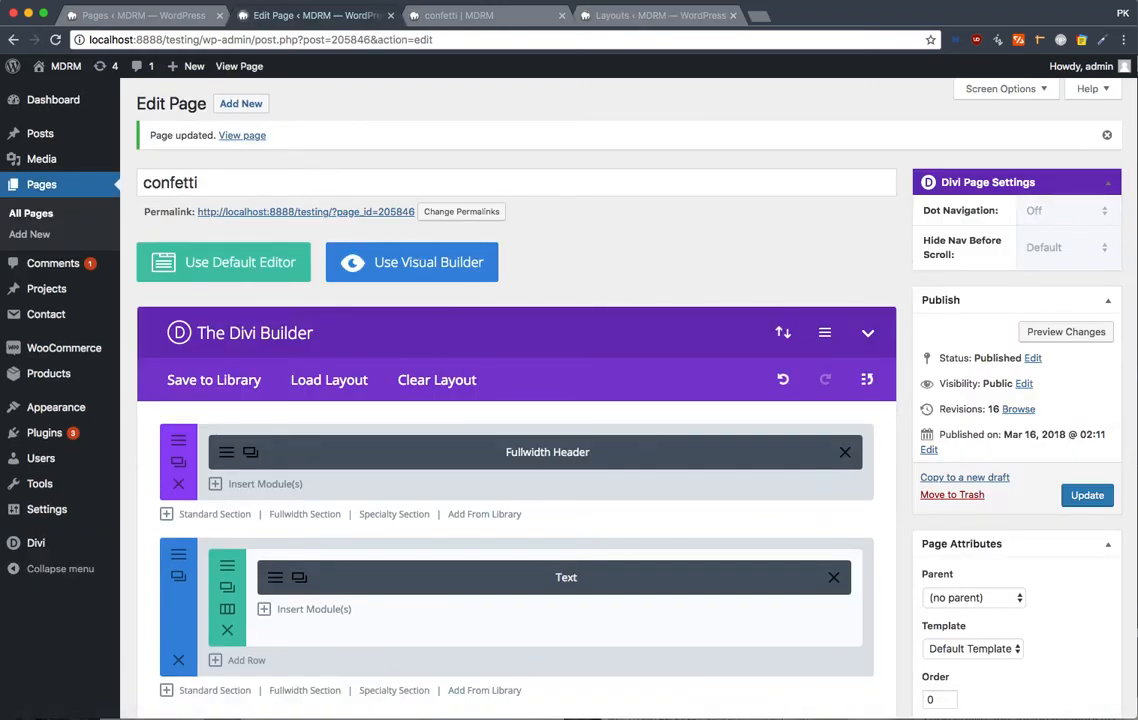
Step: Examine the position: absolute declaration in the second confetti script's canvas style rule, and move the editor window aside
key("super+Tab")
left_click_drag(1136, 63, 933, 41)
scroll(807, 287, "up", 12)
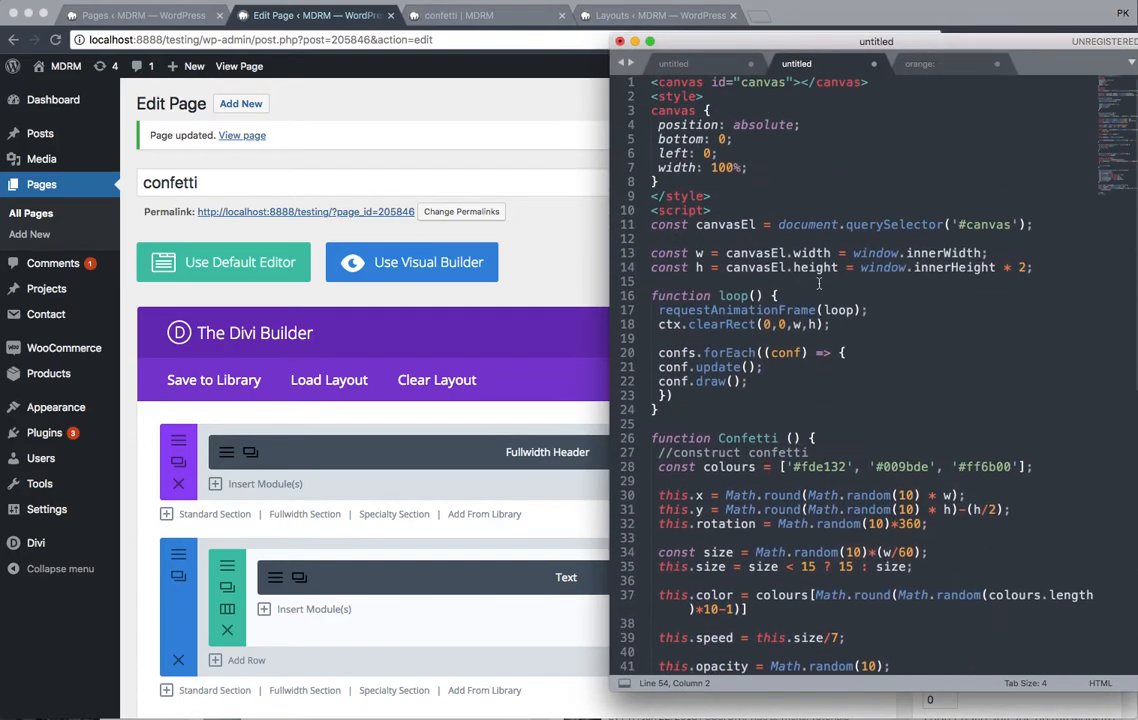
left_click_drag(688, 125, 778, 129)
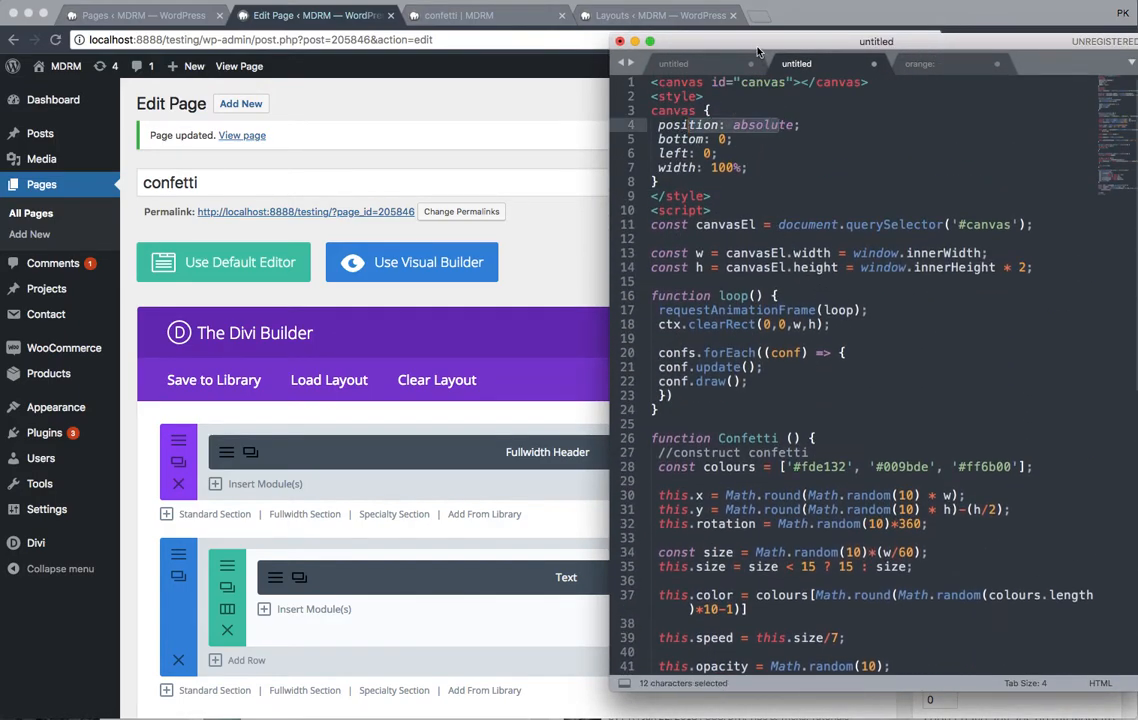
left_click_drag(709, 52, 894, 48)
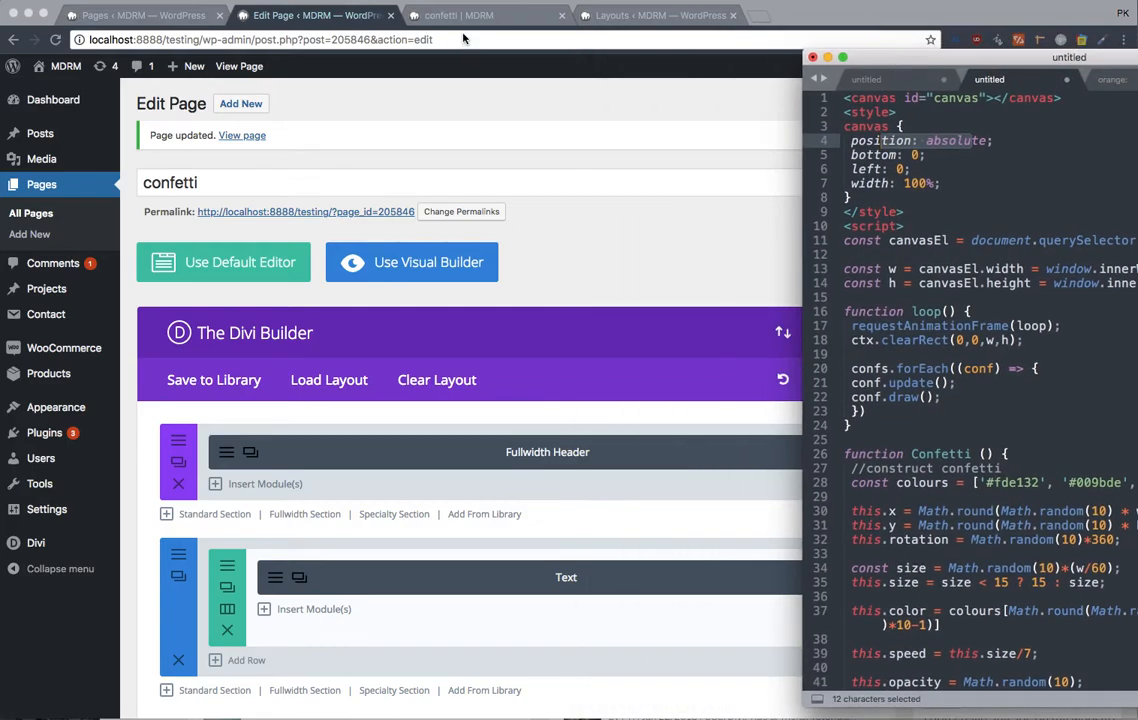
Step: Look over the square confetti across the header and text areas of the live confetti page
left_click(459, 15)
scroll(563, 422, "down", 10)
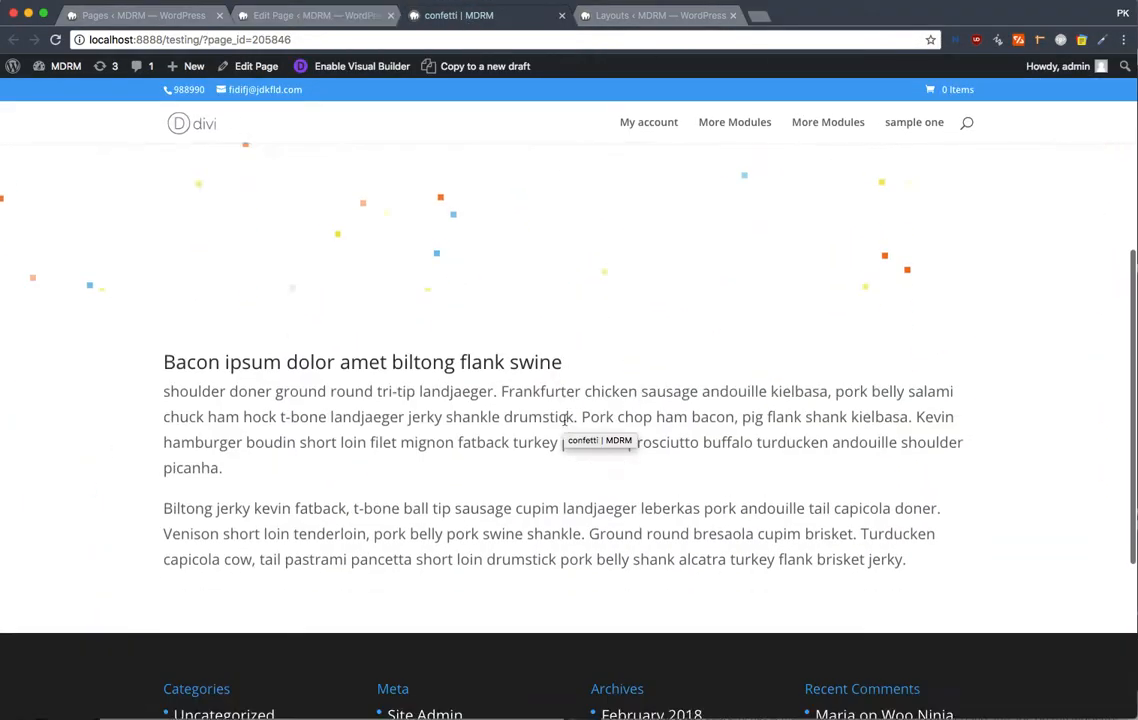
scroll(563, 422, "up", 5)
scroll(430, 450, "up", 4)
scroll(435, 425, "down", 3)
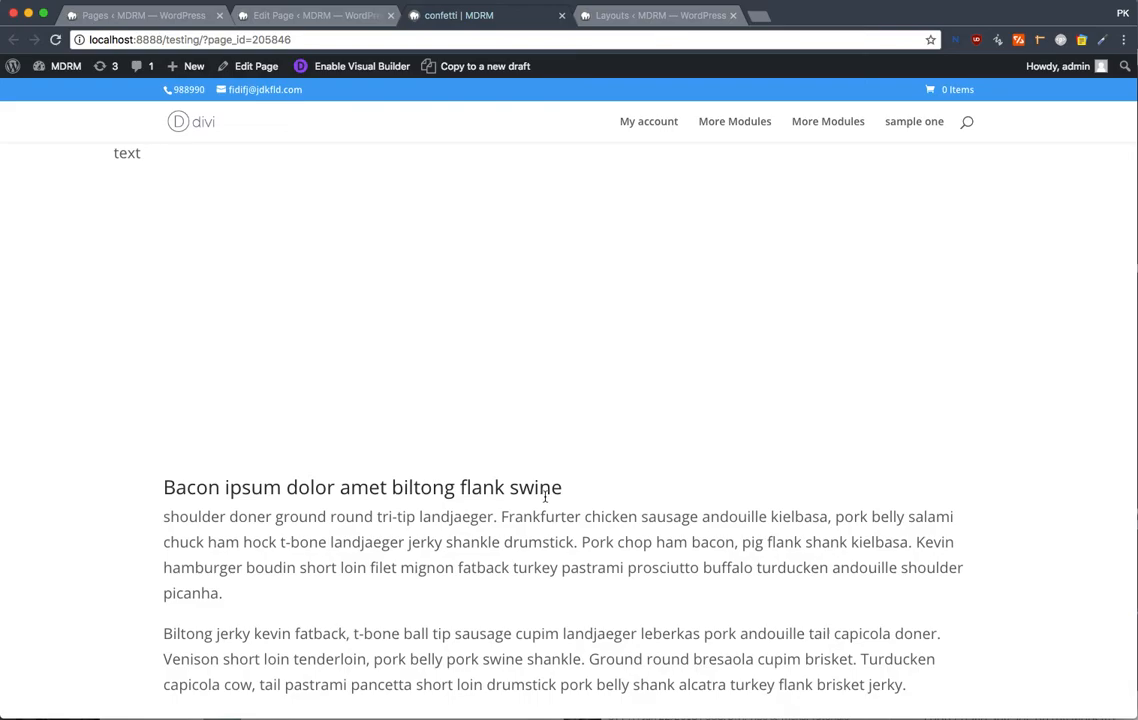
scroll(545, 497, "up", 5)
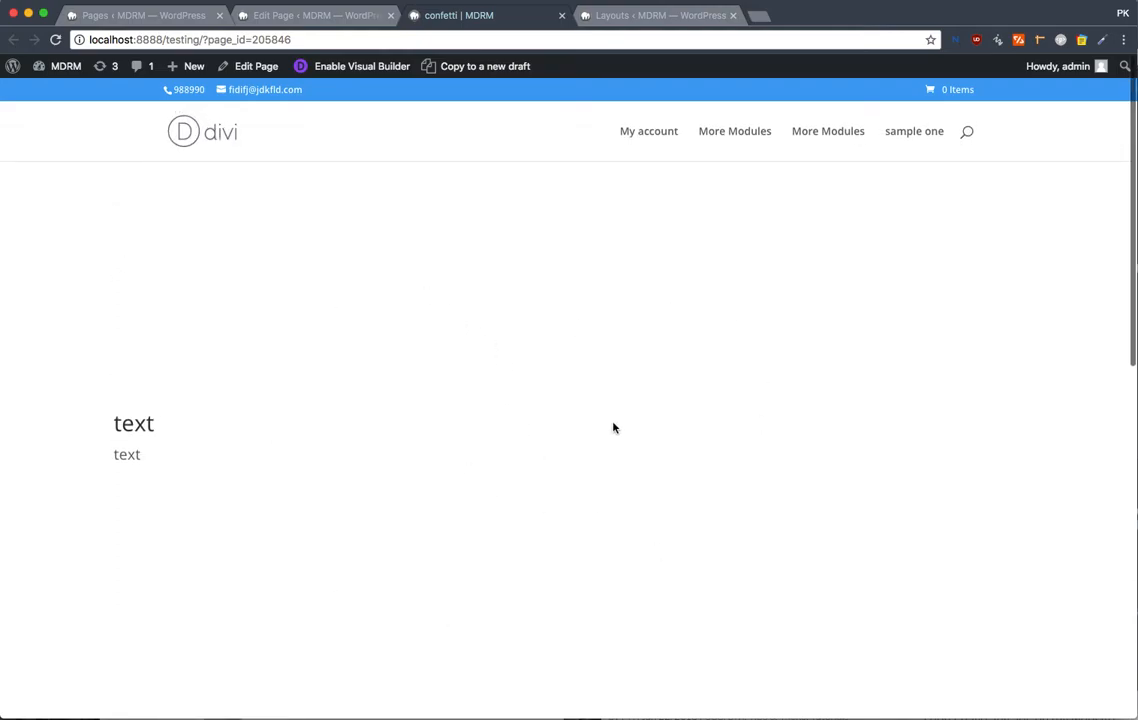
Step: Return to the page editor, glance over the second confetti script, and move its window aside
left_click(302, 16)
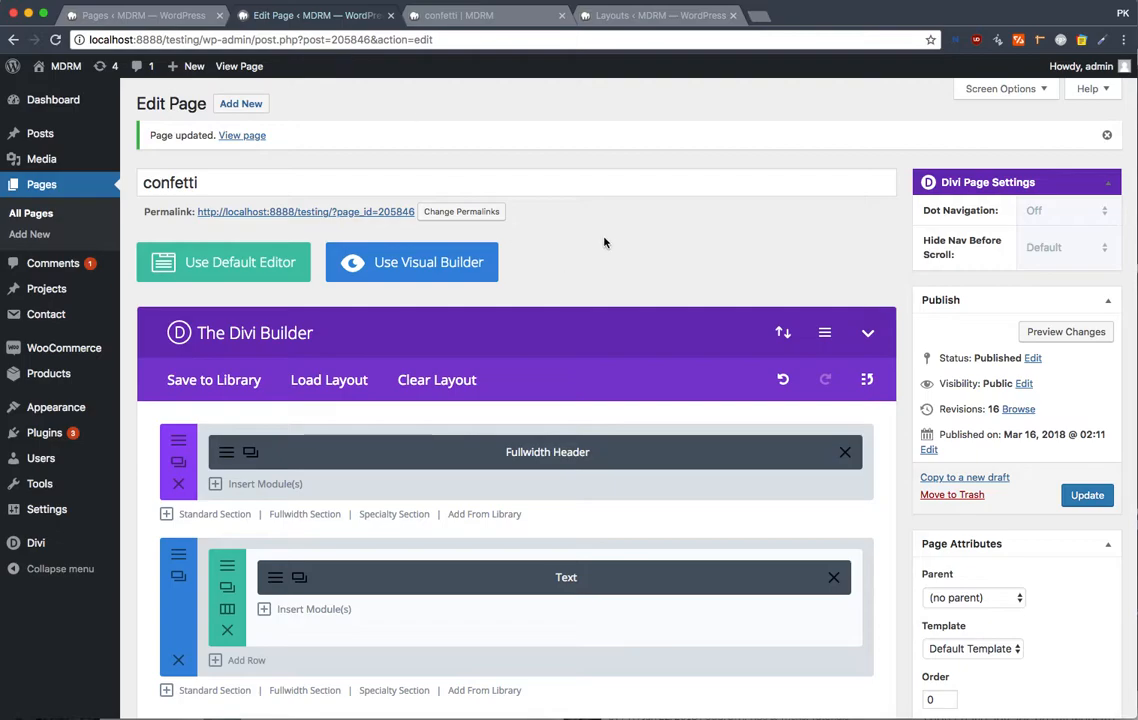
key("super+Tab")
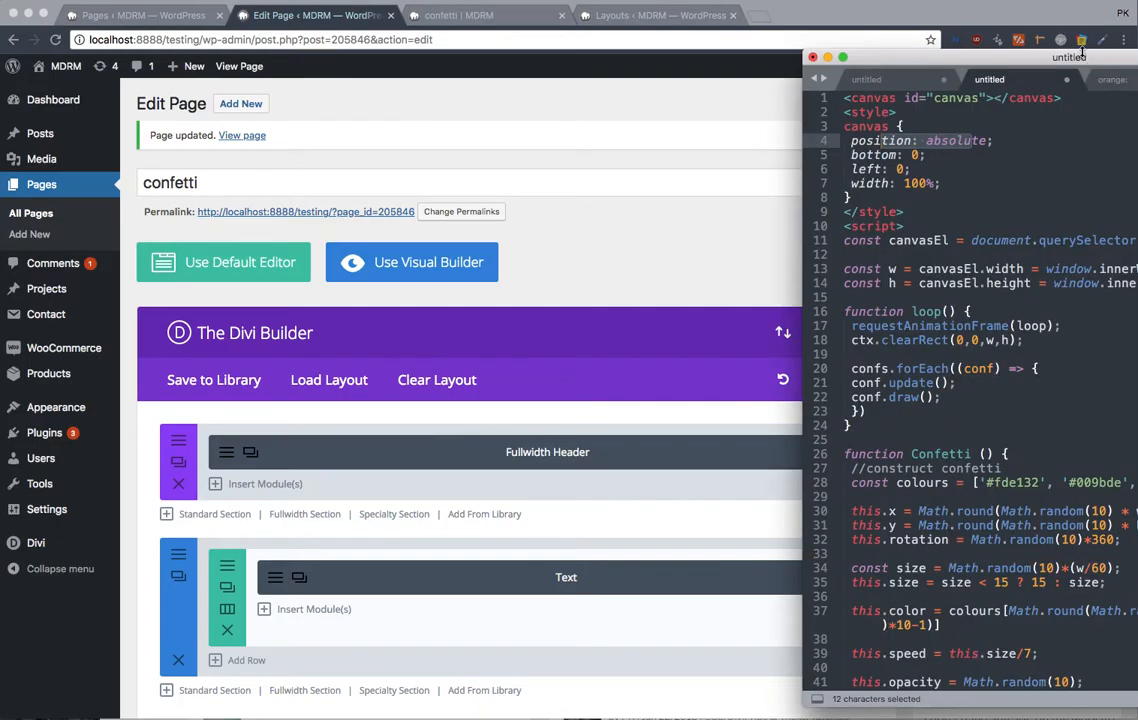
left_click_drag(1082, 50, 835, 25)
left_click(808, 140)
left_click_drag(681, 38, 911, 46)
left_click(526, 250)
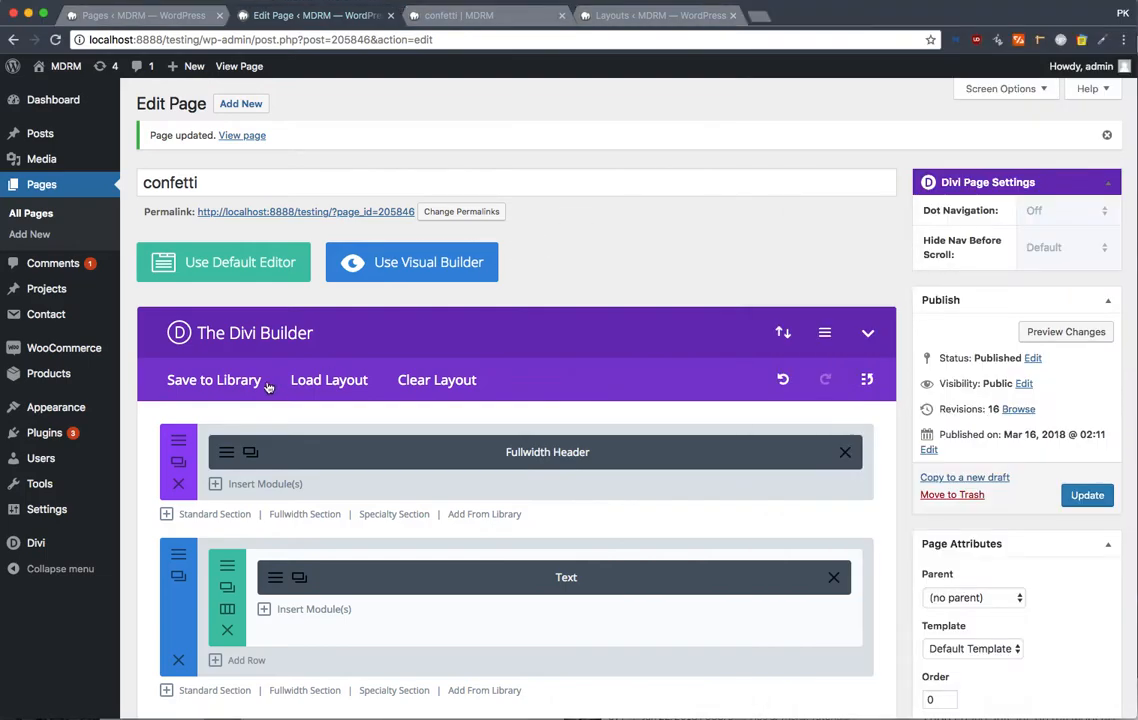
Step: Examine the background color and image options in the fullwidth section's settings, and close them without changes
left_click(179, 440)
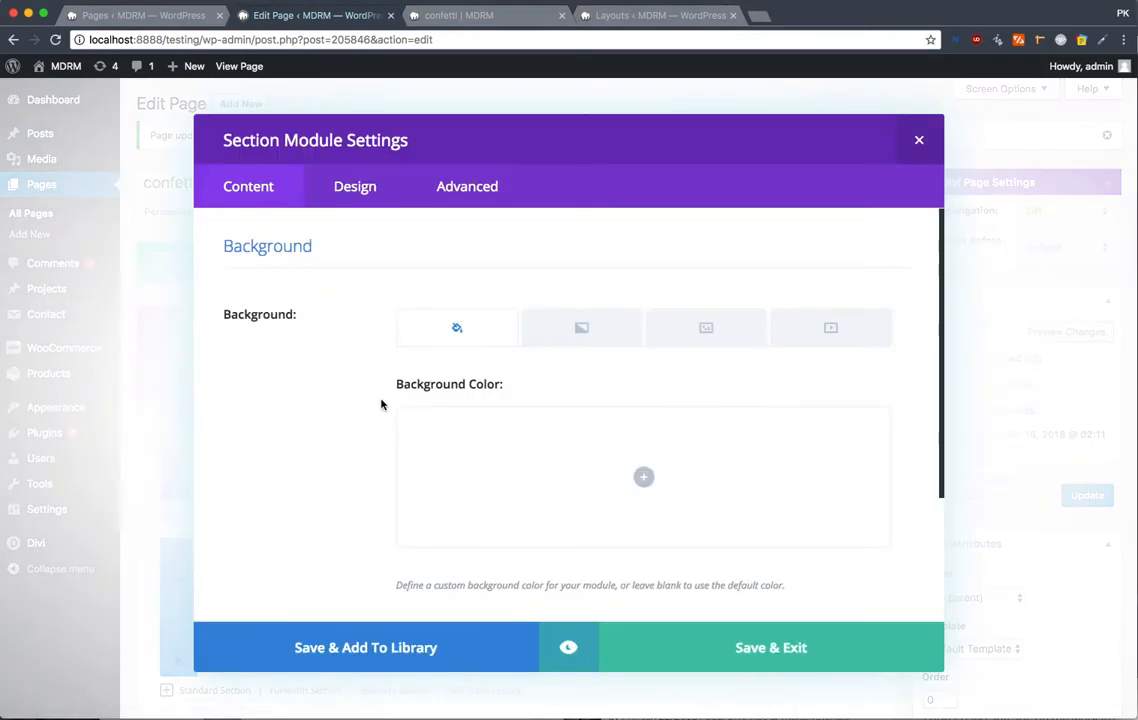
left_click(706, 328)
left_click(466, 336)
left_click(918, 139)
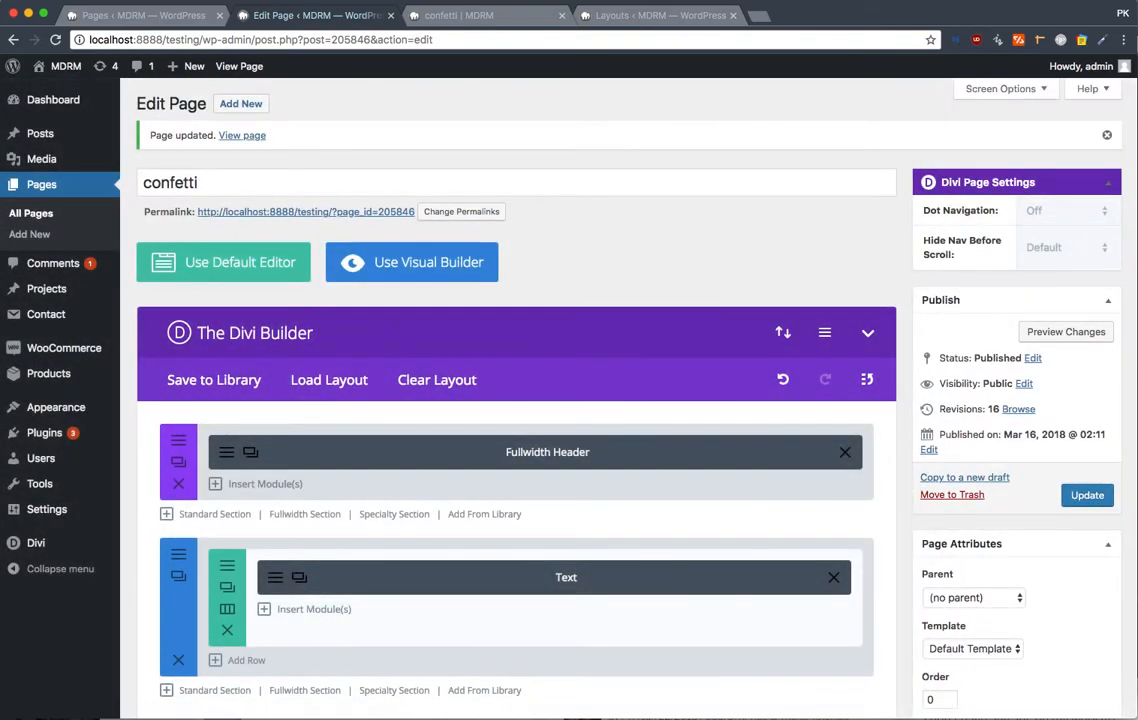
Step: Insert a Fullwidth Code module into the fullwidth section and place the confetti script window beside its settings
left_click(272, 484)
left_click(371, 259)
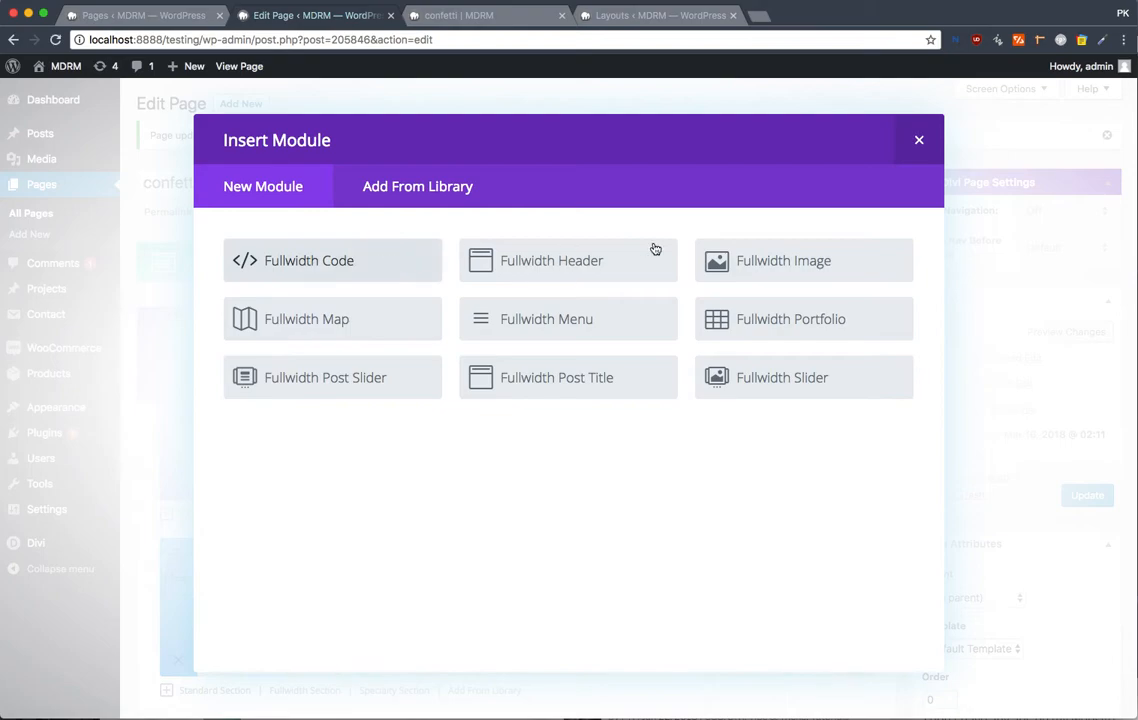
left_click(1130, 44)
left_click_drag(1100, 44, 960, 24)
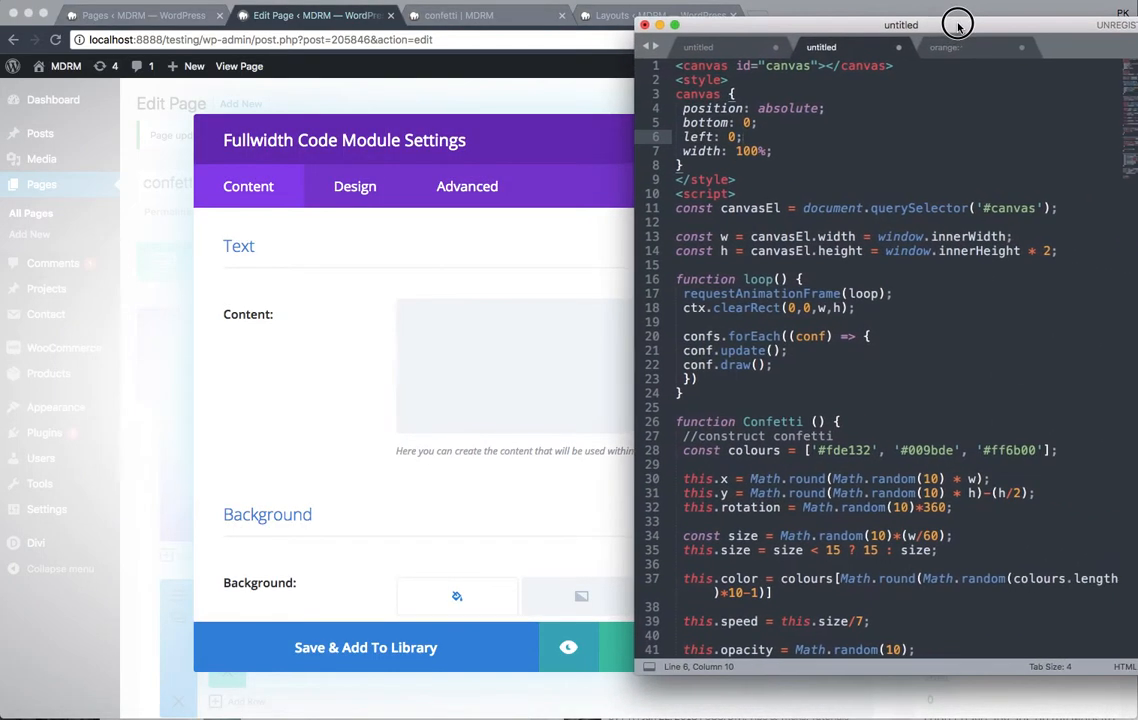
Step: Add an empty line below width: 100% in the script's canvas style rule, and move the editor window aside
key("Up")
key("Up")
key("Down")
key("Down")
key("Down")
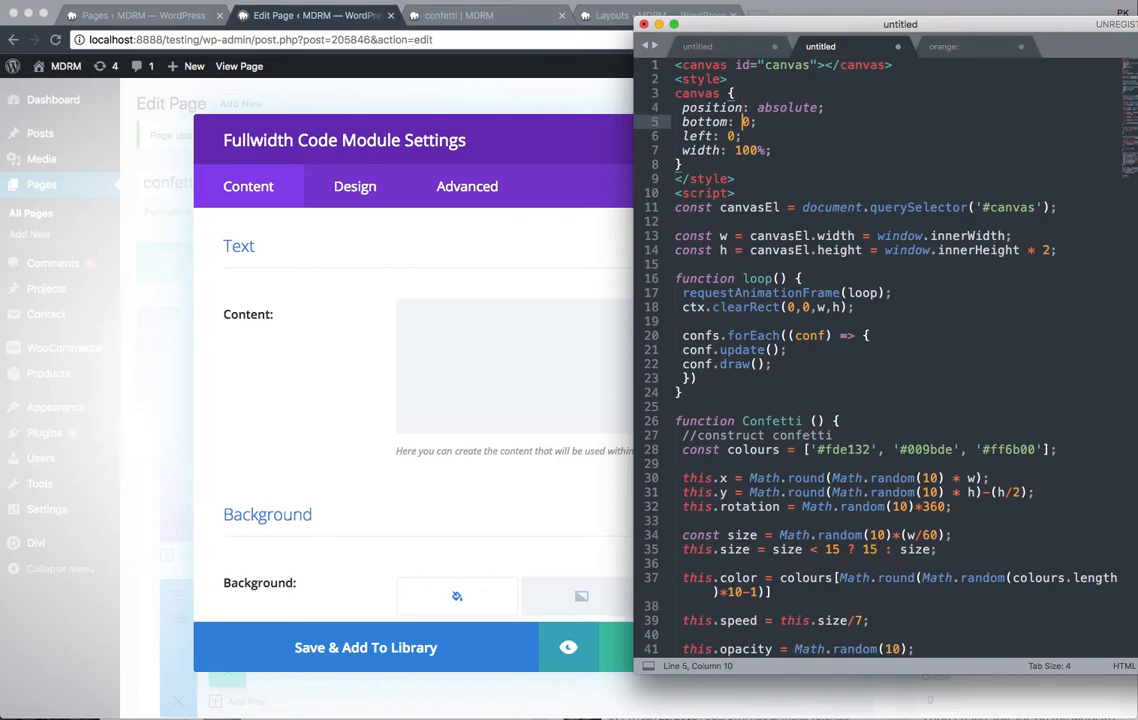
key("End")
type("\\")
key("BackSpace")
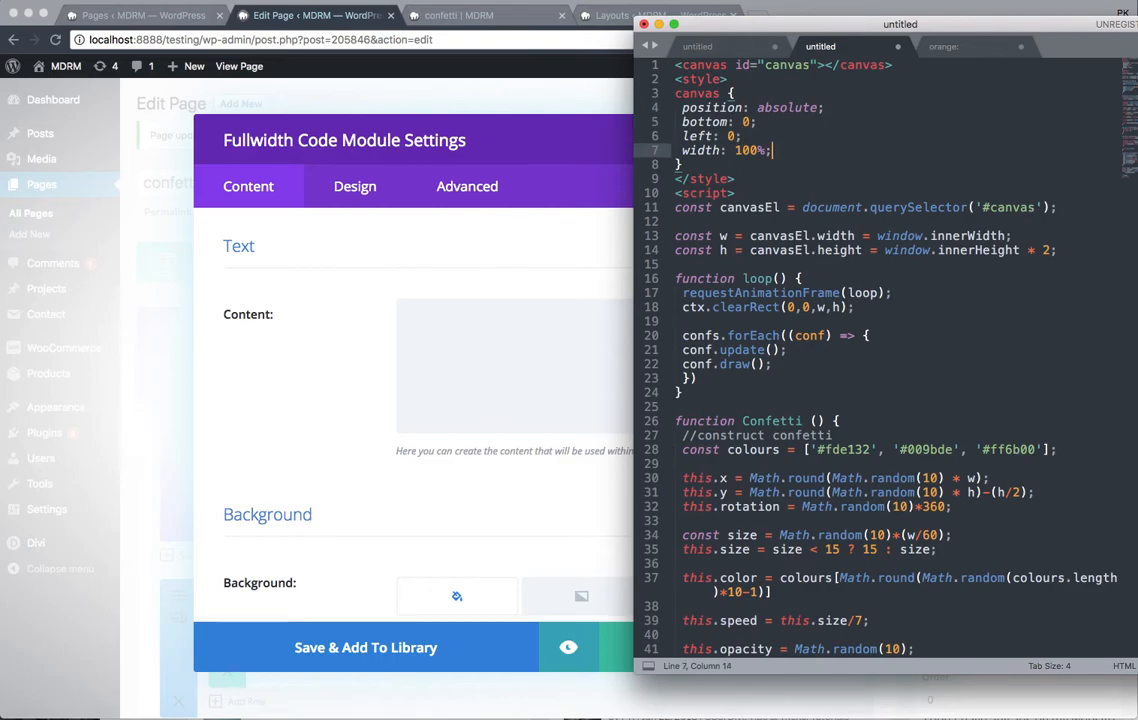
key("Return")
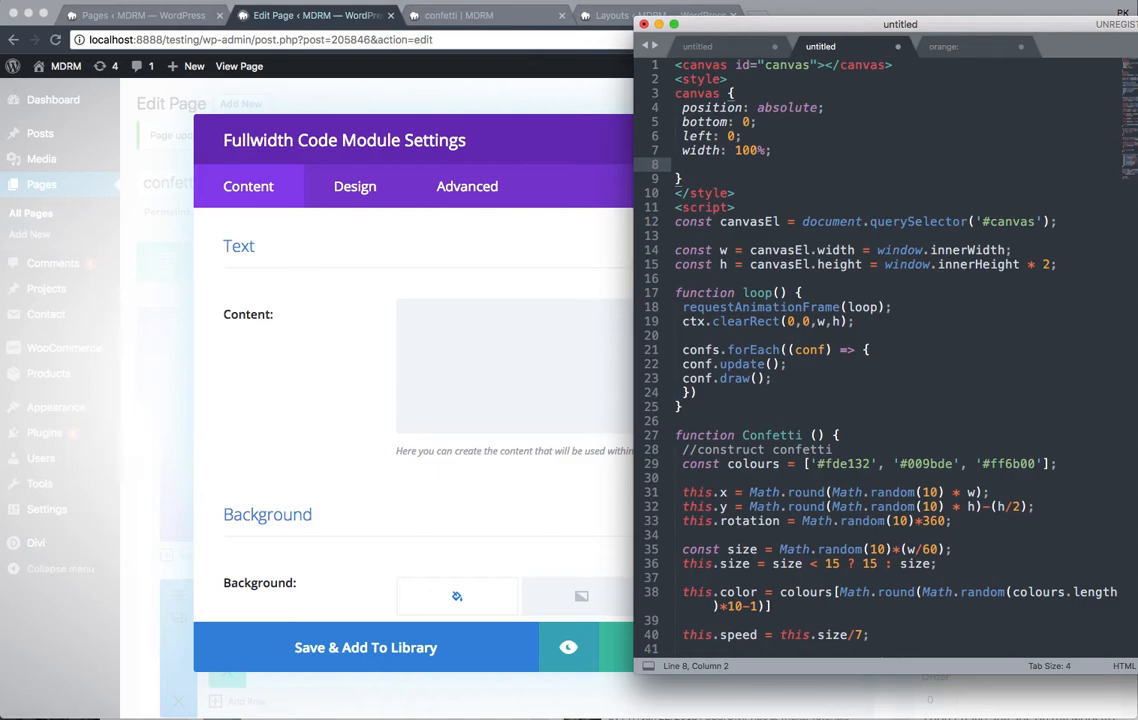
left_click_drag(782, 27, 1027, 30)
Step: Glance at the live page, save the empty Fullwidth Code module, and reopen its settings
left_click(447, 12)
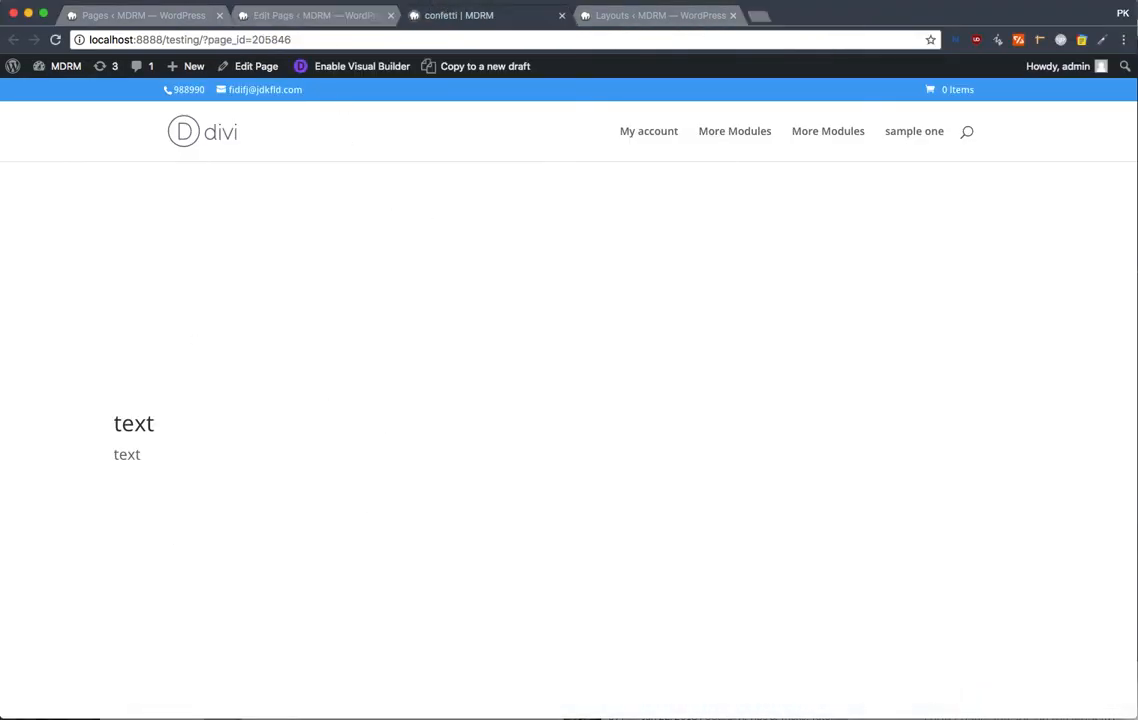
left_click(320, 17)
left_click(839, 650)
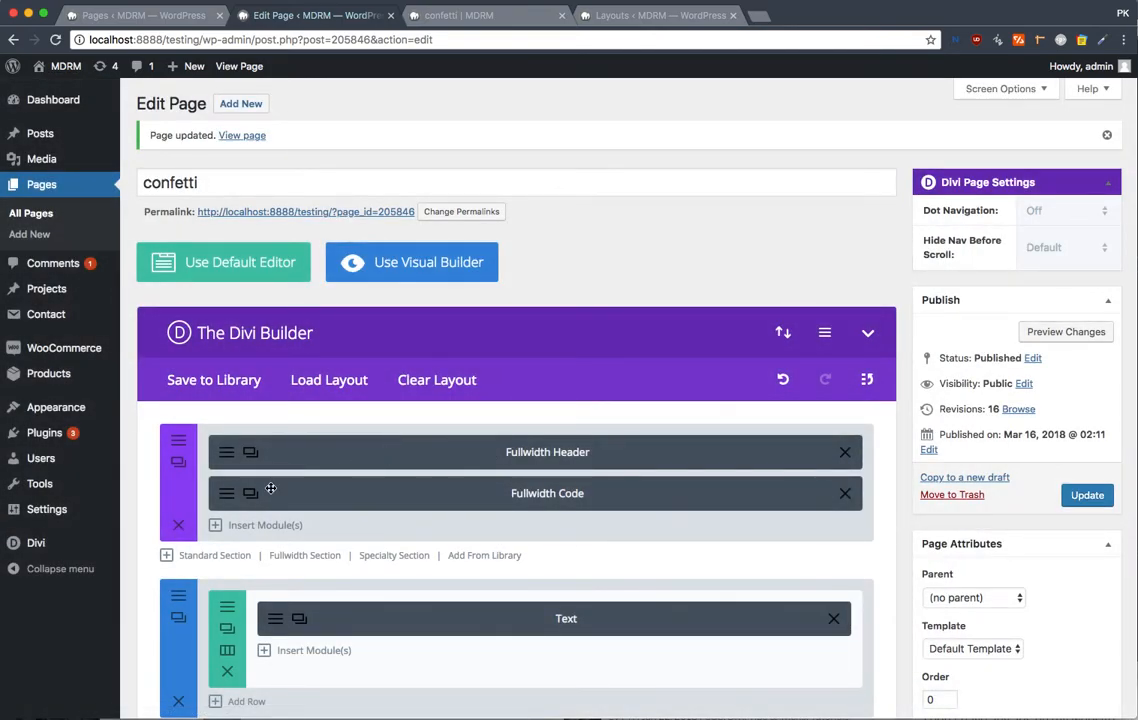
left_click(419, 482)
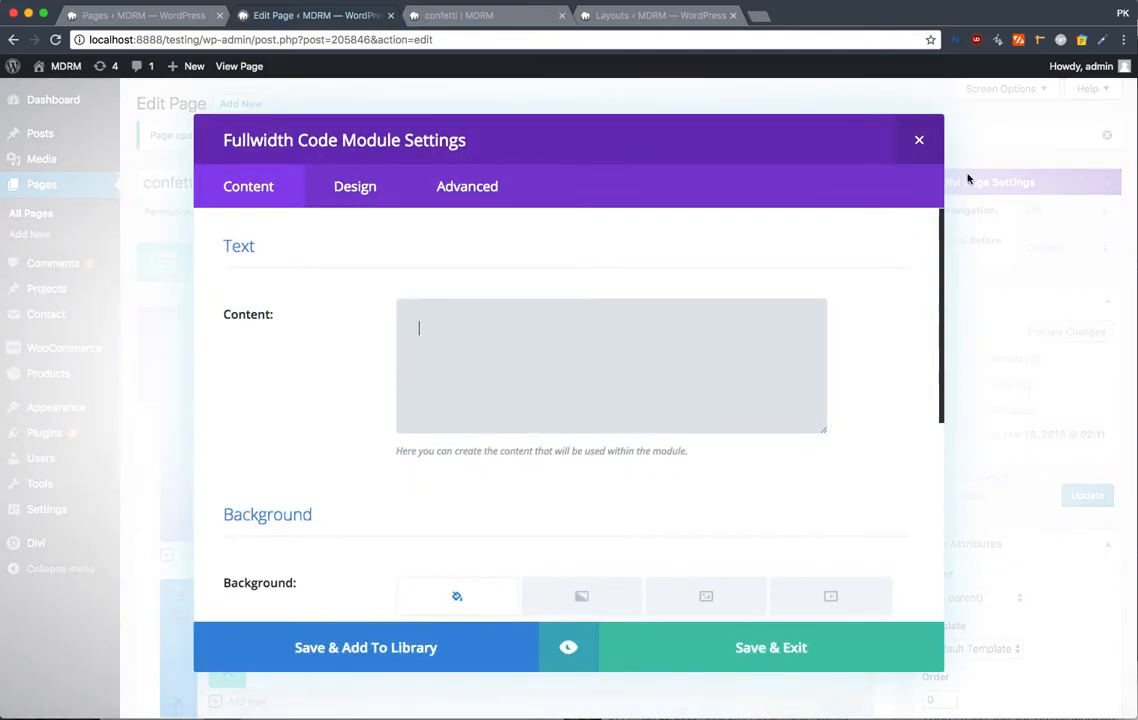
left_click(919, 140)
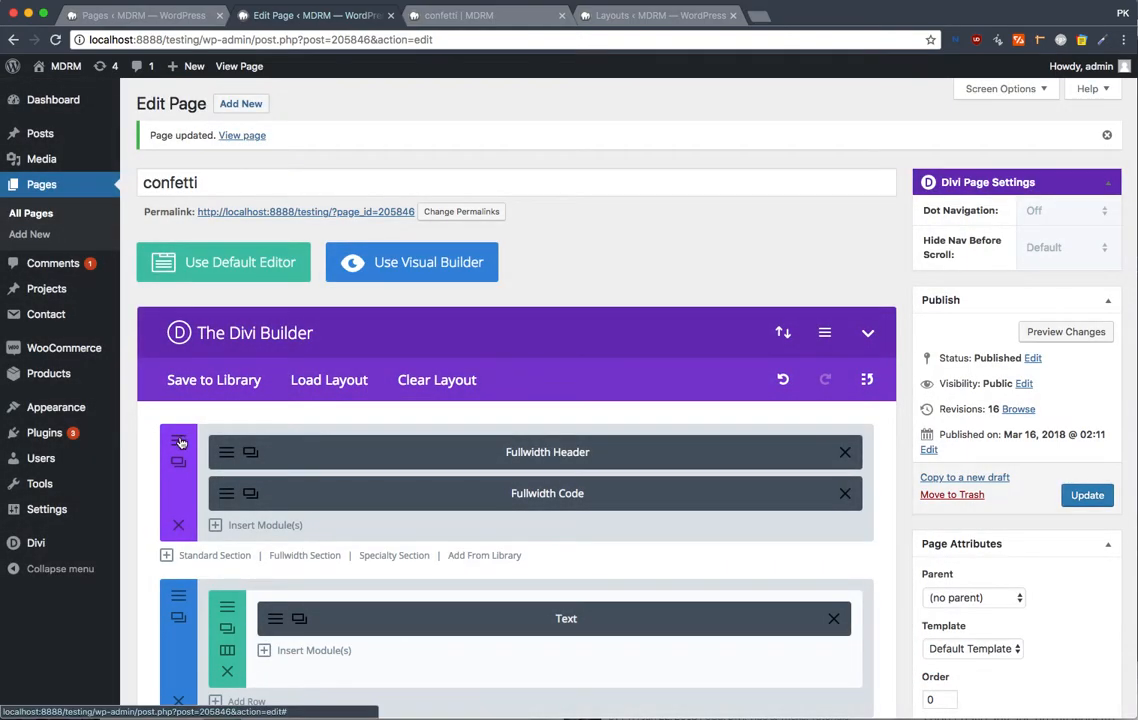
left_click(227, 500)
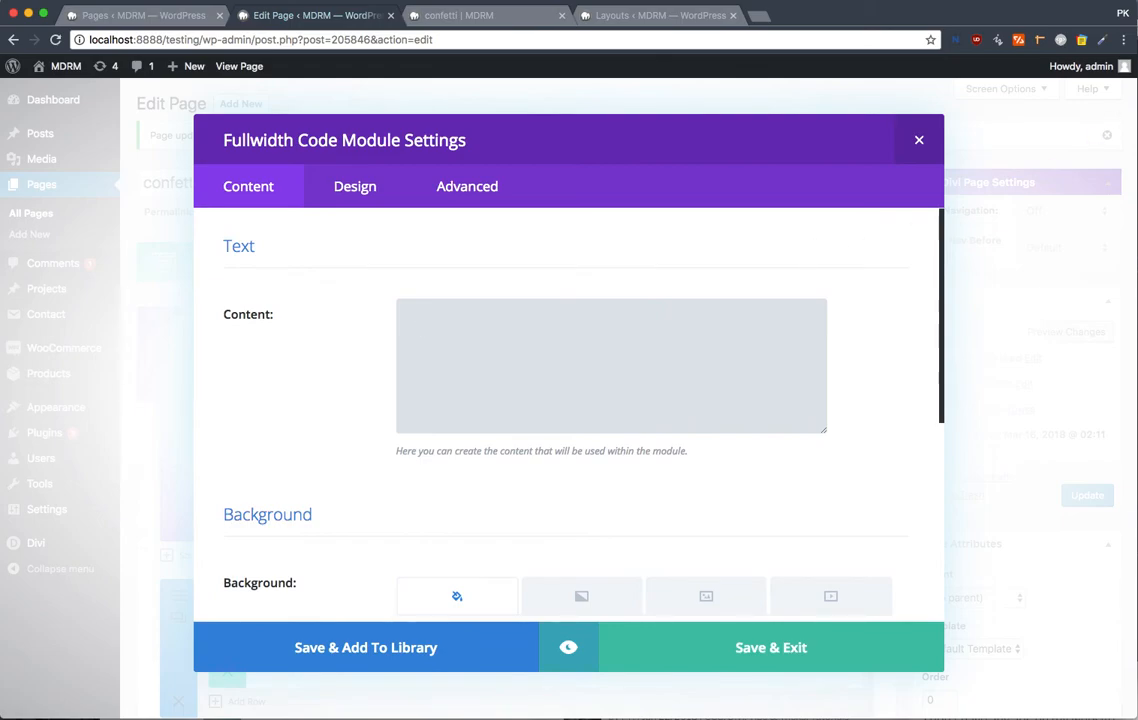
Step: Start a background declaration on the empty line below width: 100% in the script's canvas style rule
left_click_drag(1137, 30, 904, 28)
left_click(752, 152)
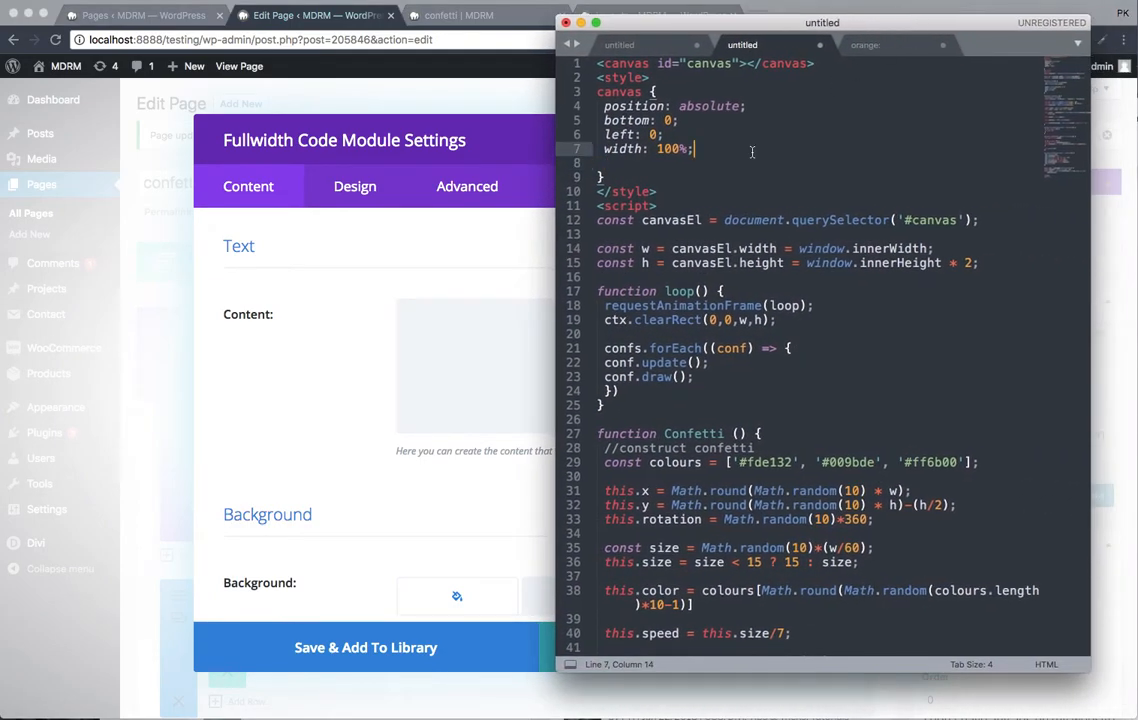
key("Down")
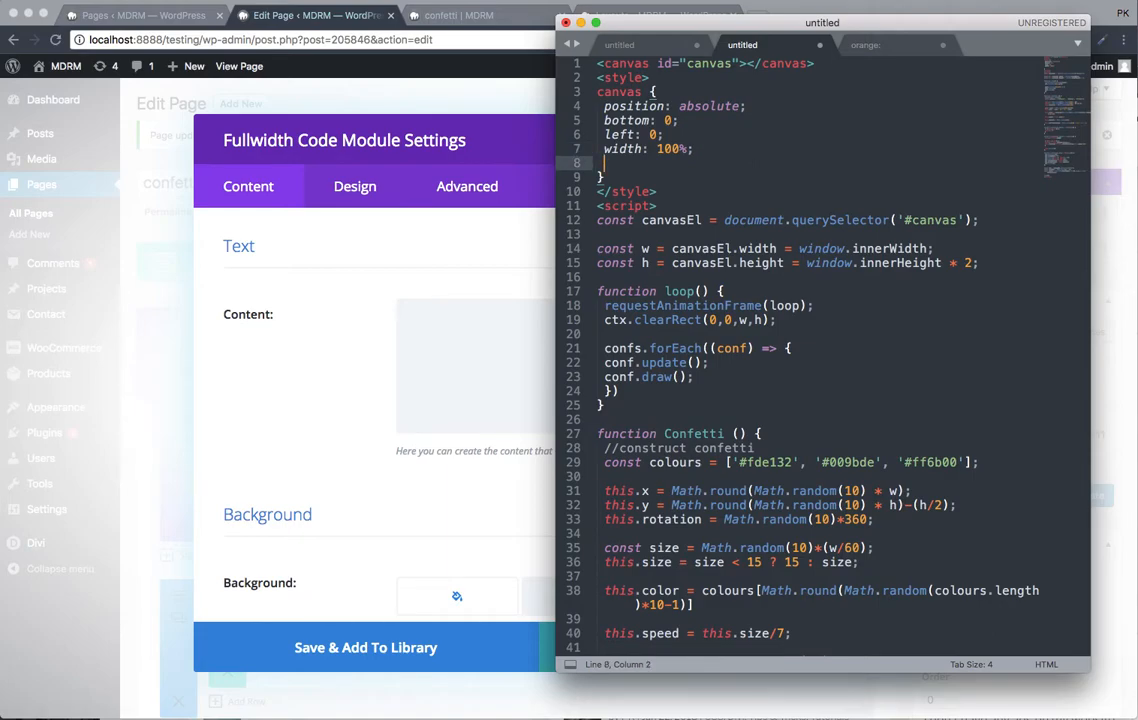
type("back")
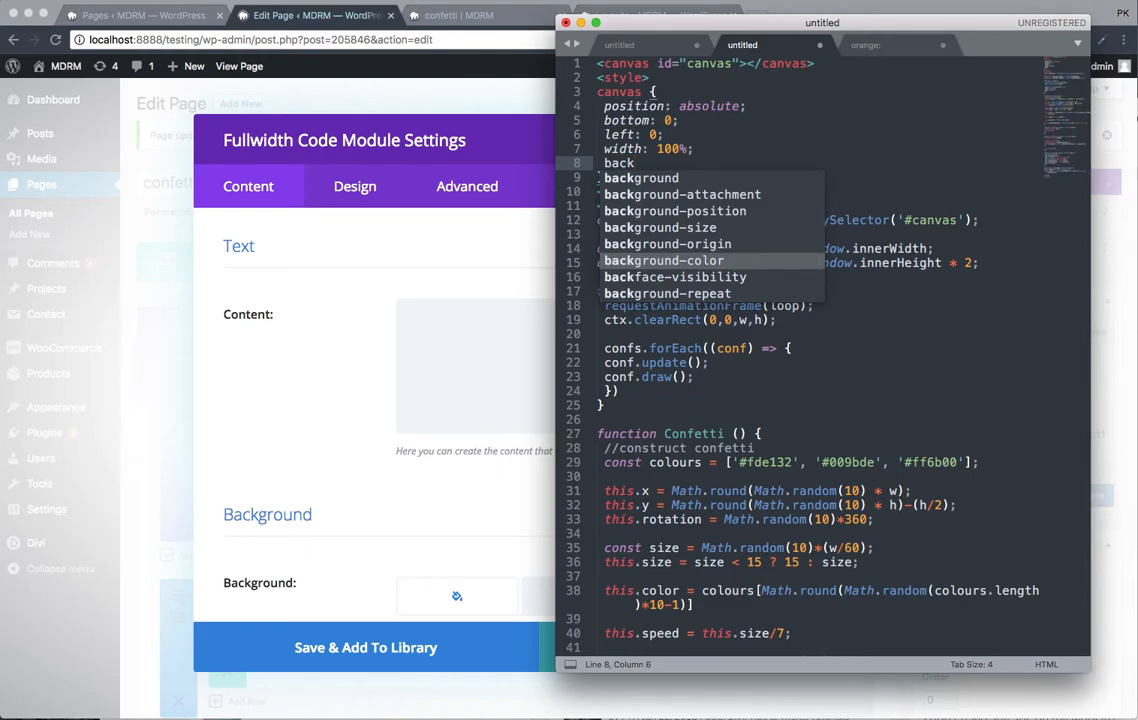
type("ground")
key("Return")
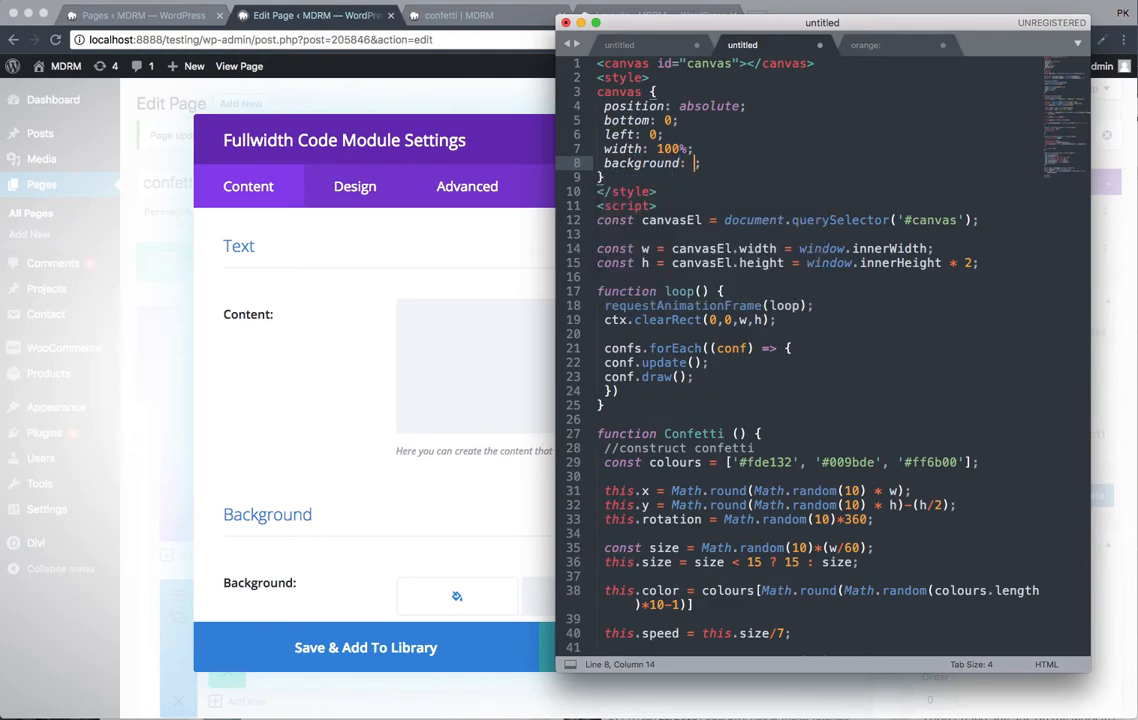
Step: Copy the orange color code #CB6629 from the orange notes file and paste it as the canvas background value
left_click(865, 45)
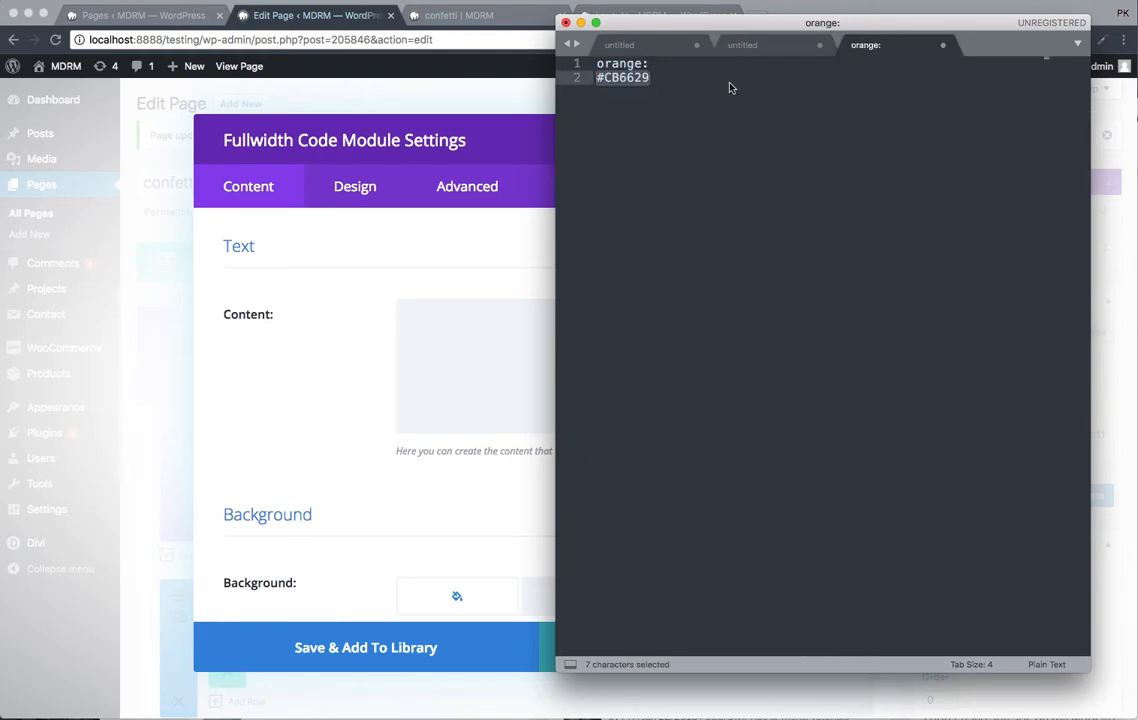
key("super+c")
left_click(742, 45)
key("super+v")
scroll(790, 222, "down", 6)
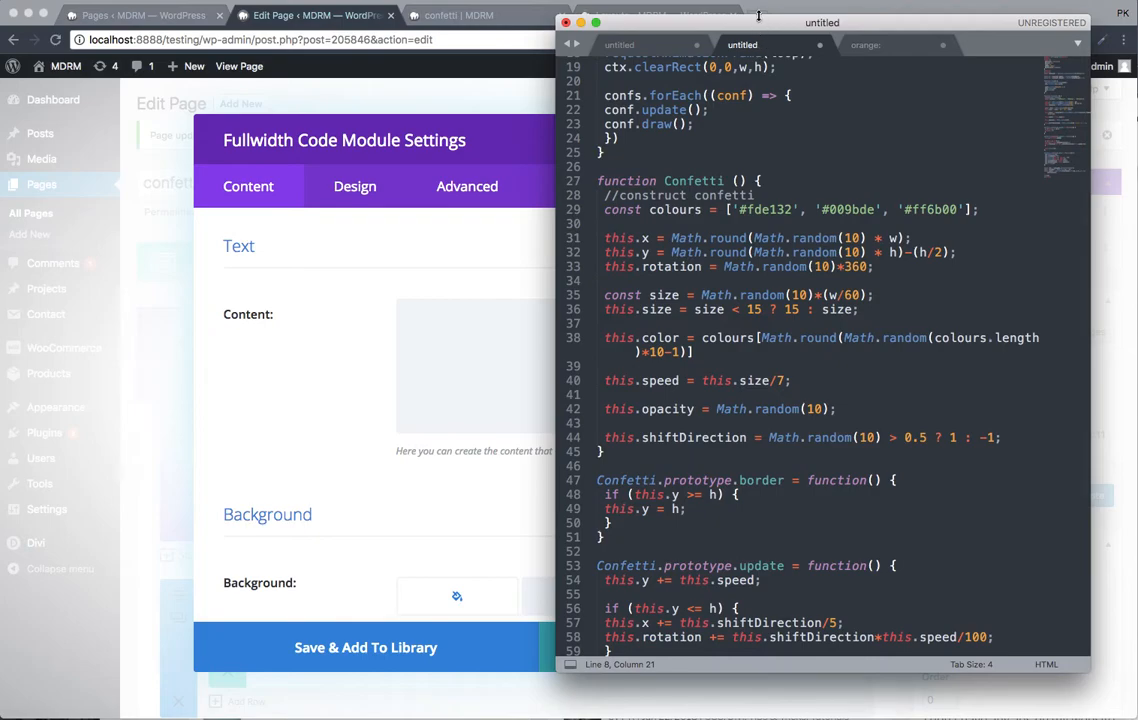
Step: Copy the entire second confetti script into the Fullwidth Code module's content and save the module
left_click_drag(760, 22, 983, 49)
scroll(930, 120, "up", 3)
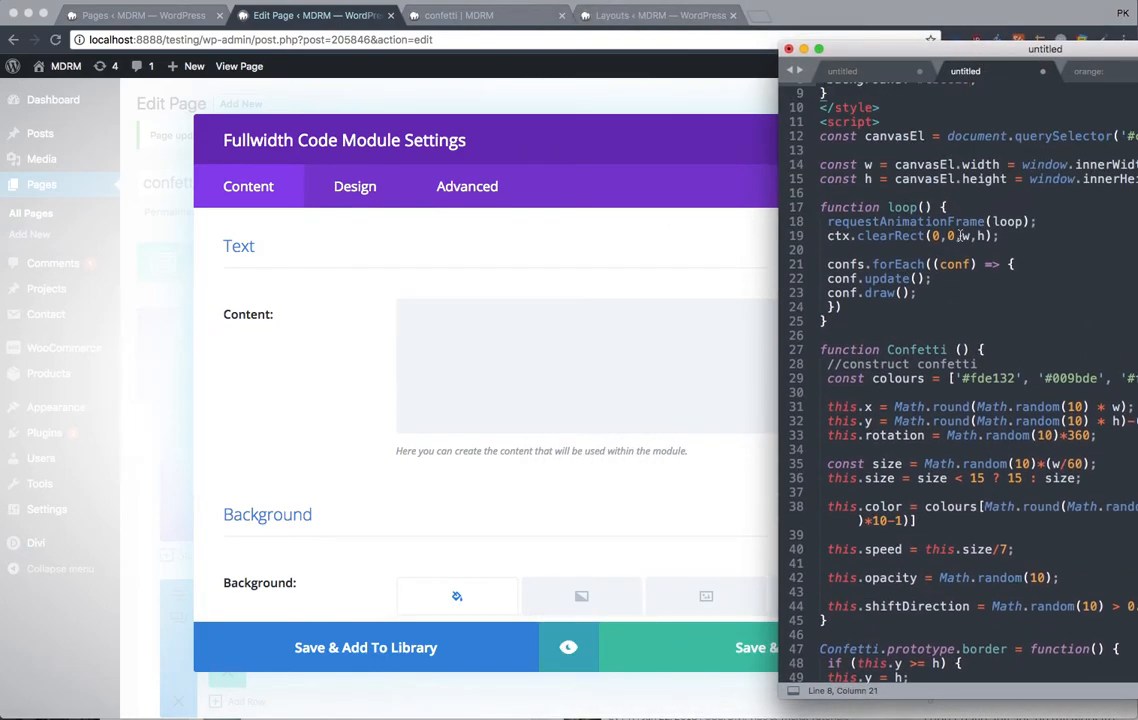
key("super+a")
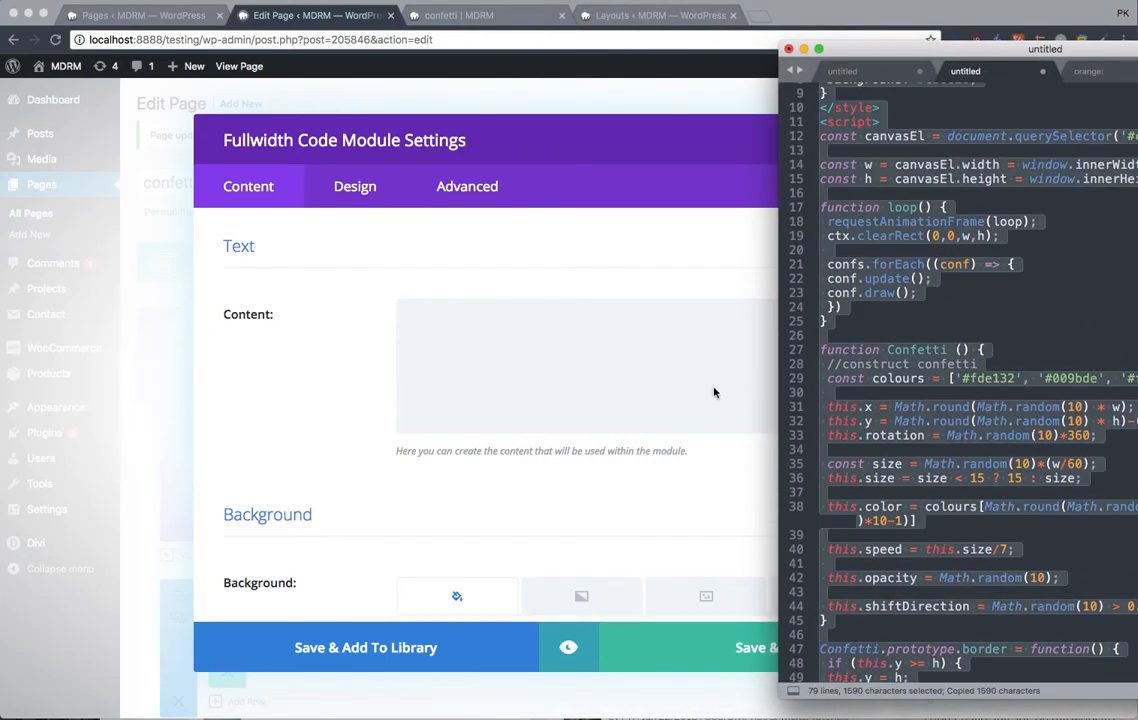
left_click(663, 382)
key("super+v")
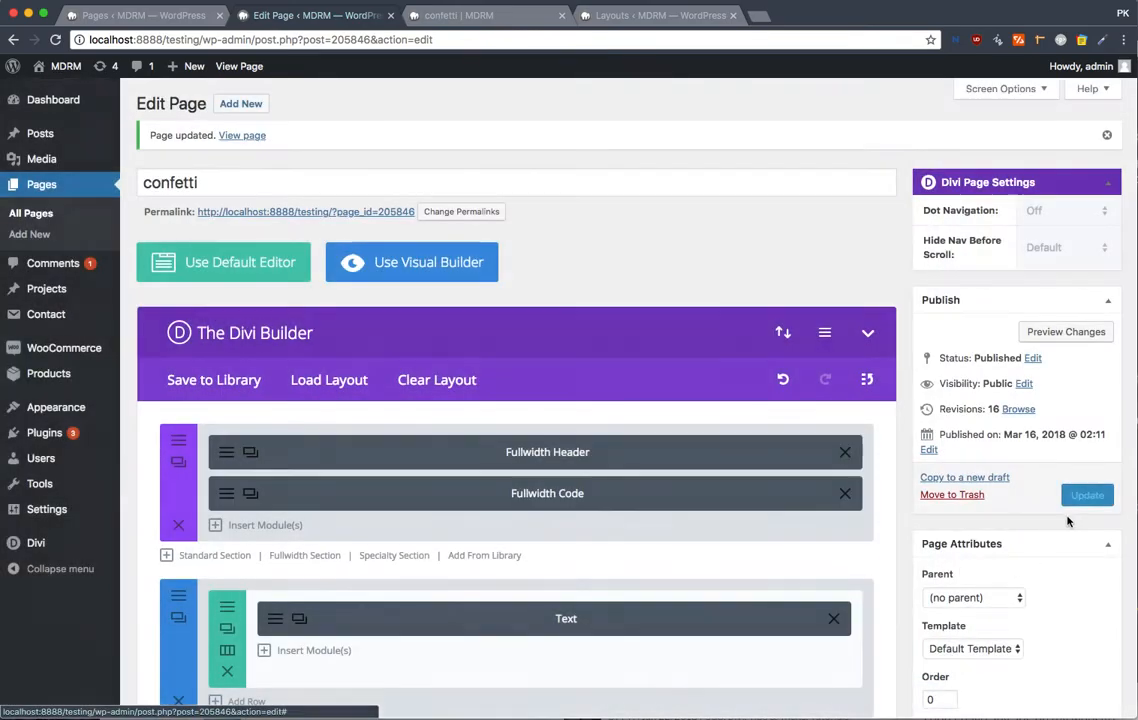
Step: Update the page, reload its live view, and check the confetti on the orange canvas background
left_click(1086, 495)
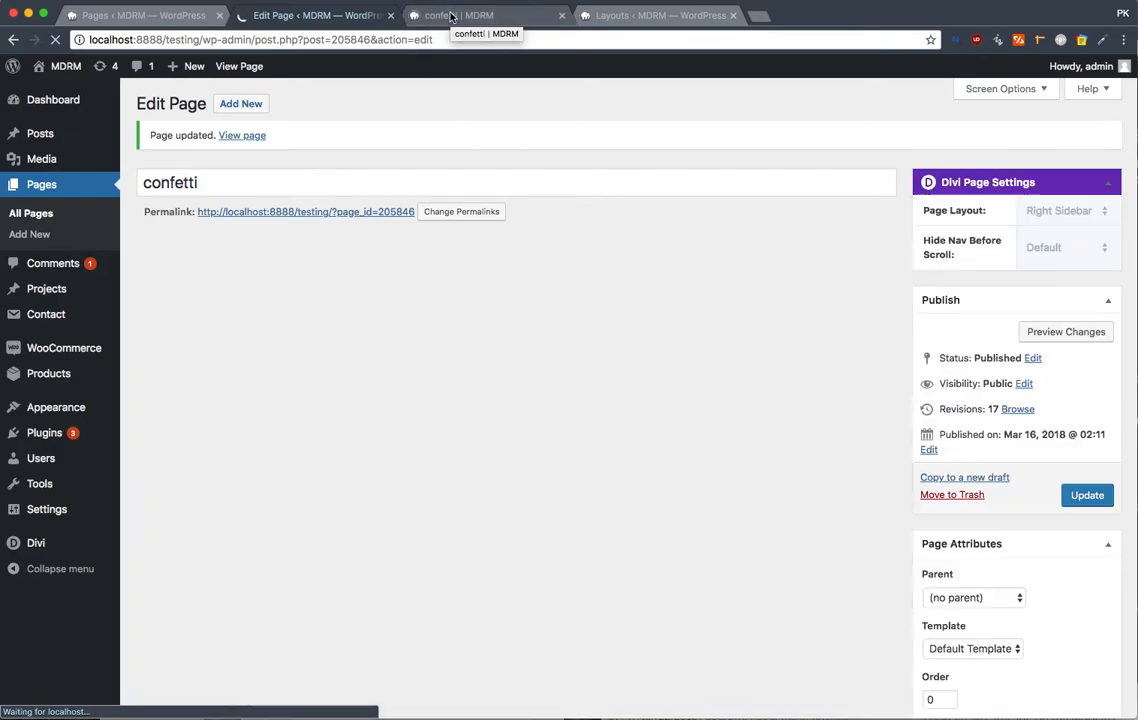
left_click(451, 16)
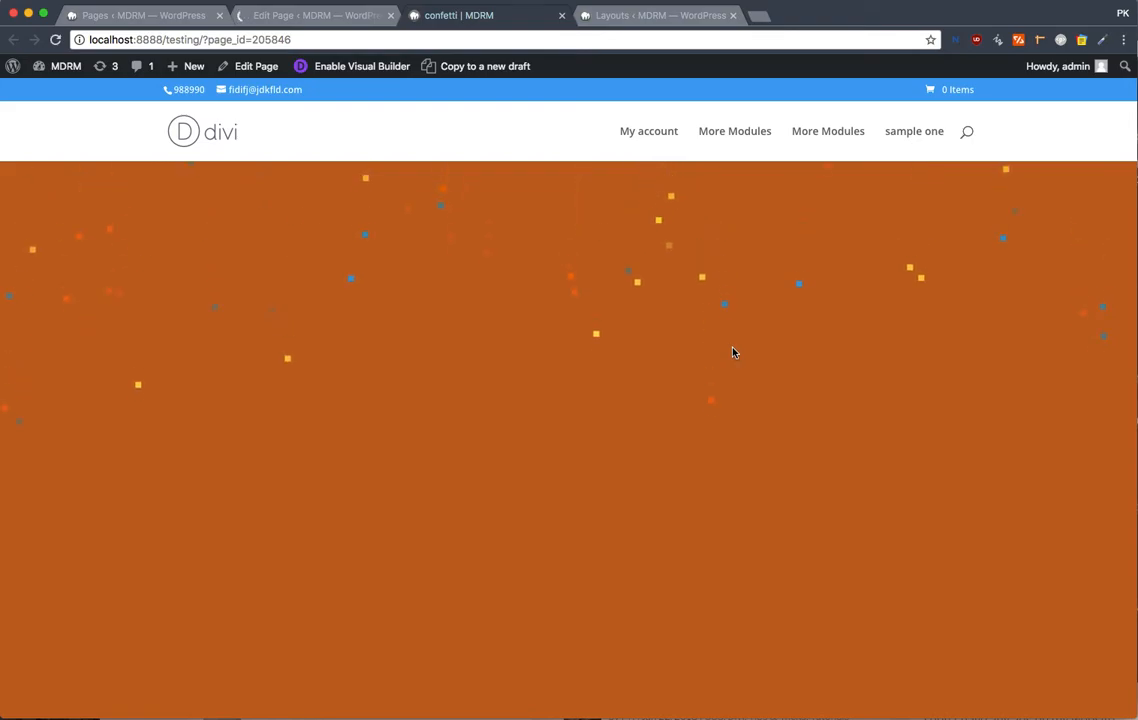
scroll(733, 352, "down", 5)
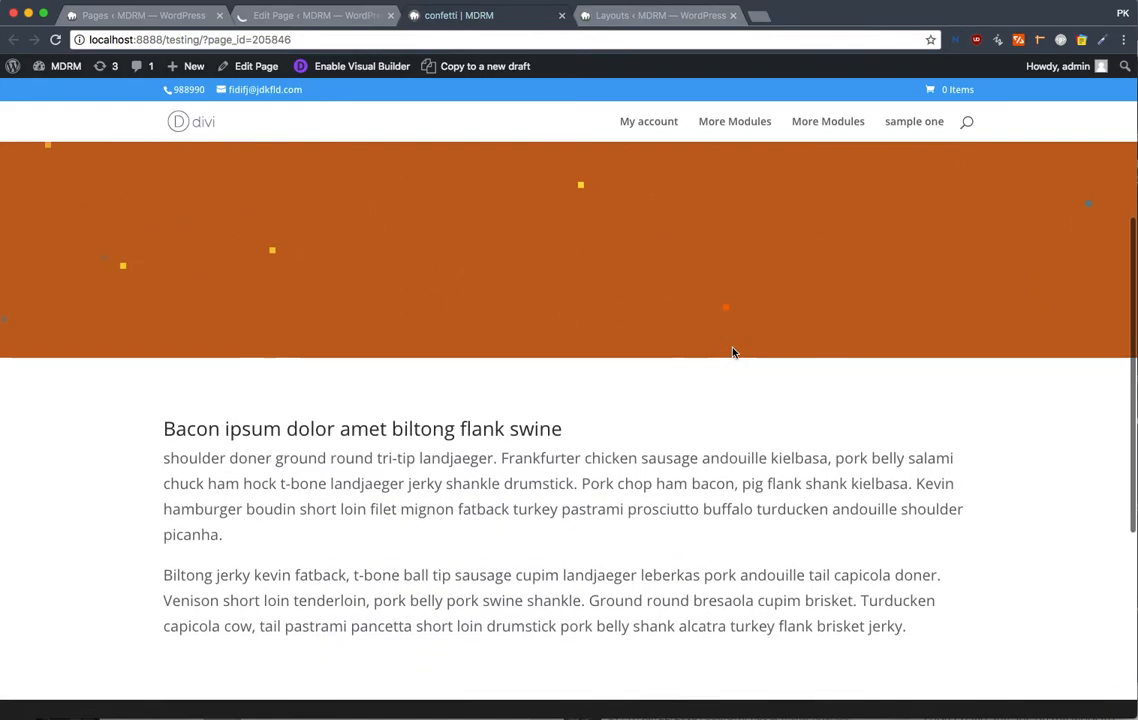
scroll(733, 352, "up", 5)
left_click(389, 575)
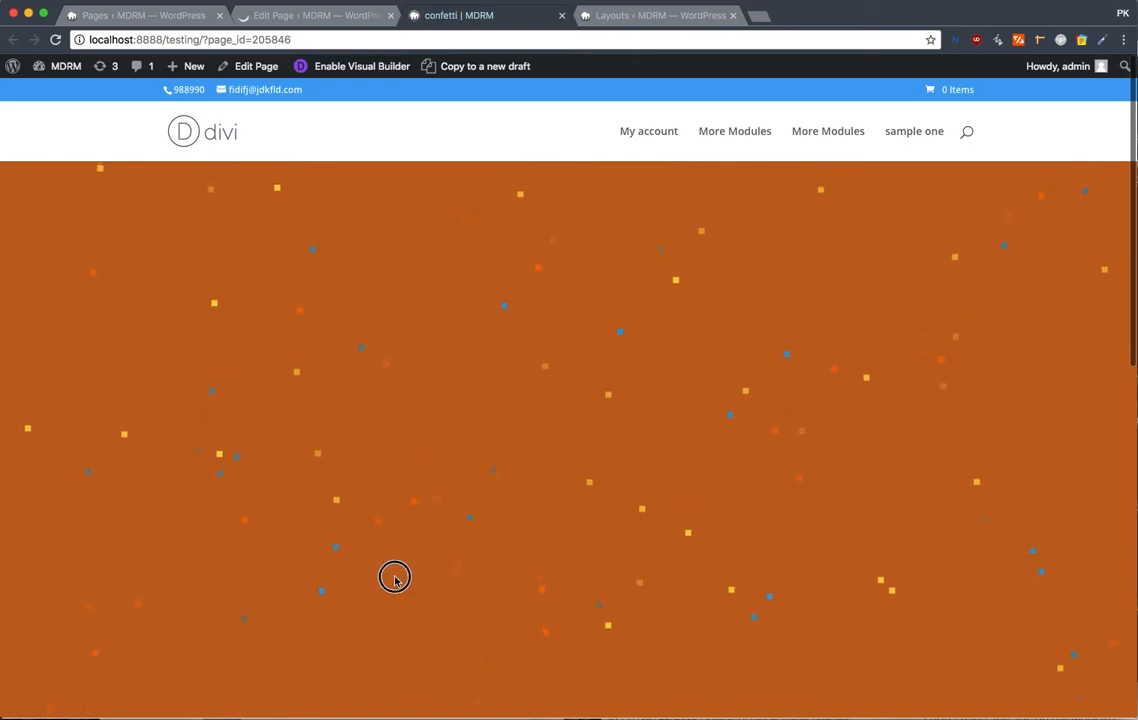
Step: Return to the second confetti script and highlight the #CB6629 background value in the canvas style rule
left_click(305, 15)
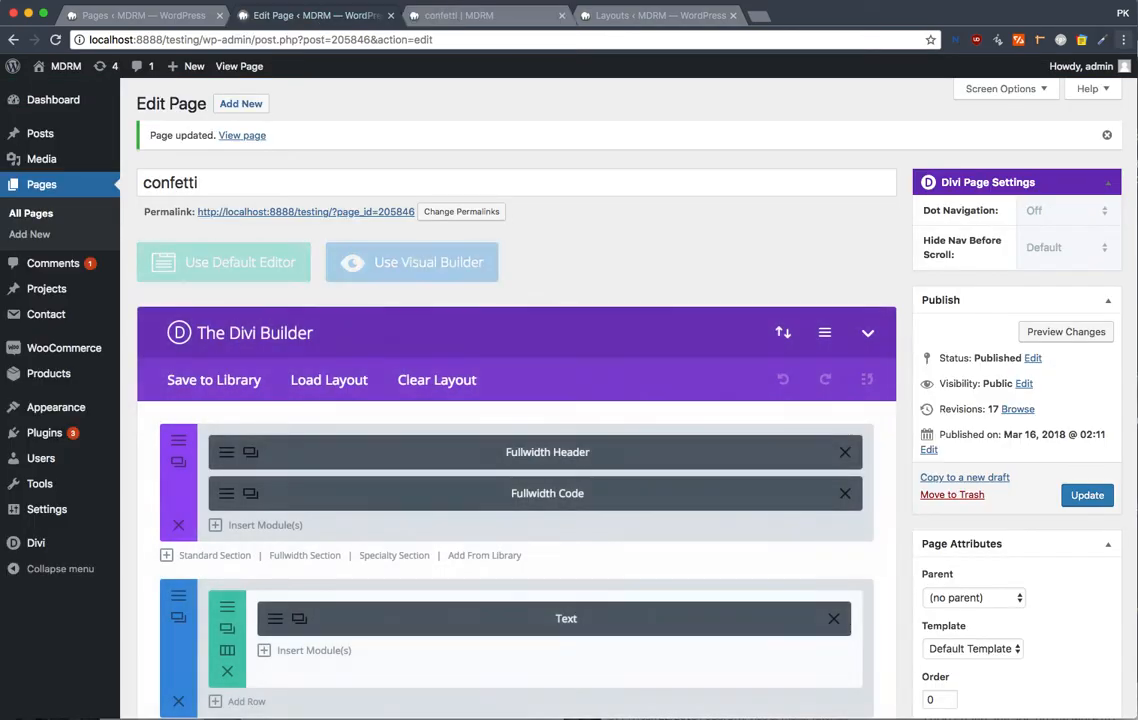
left_click_drag(1136, 30, 899, 30)
key("Up")
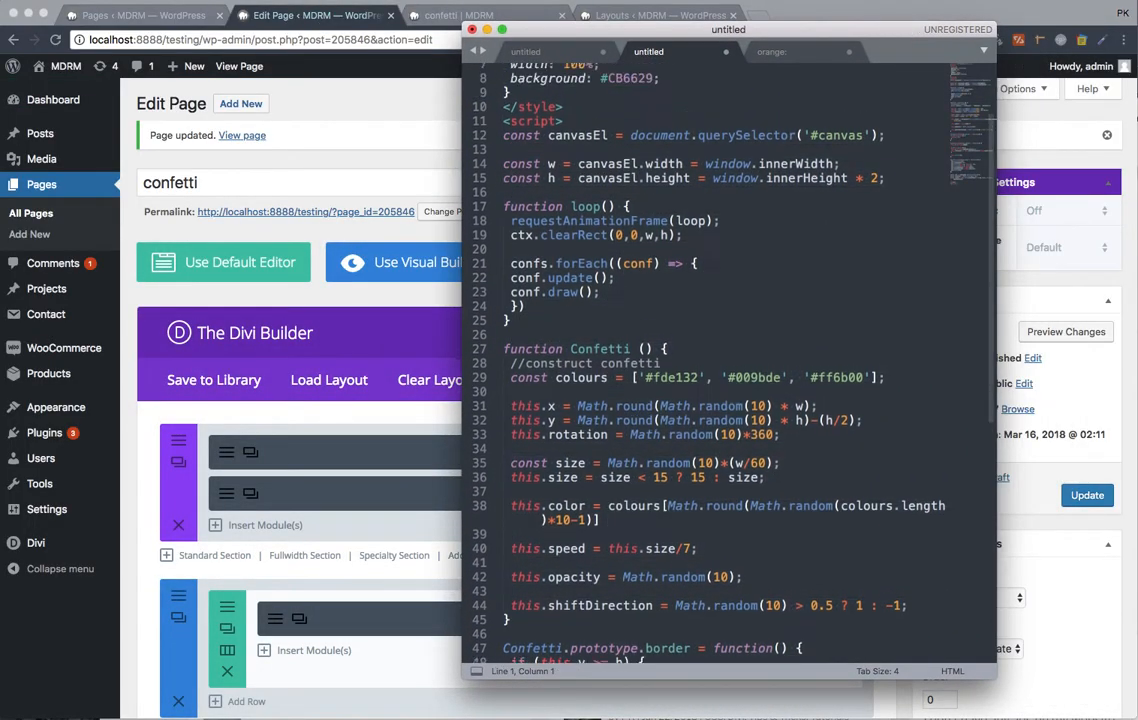
scroll(689, 170, "up", 3)
left_click(689, 170)
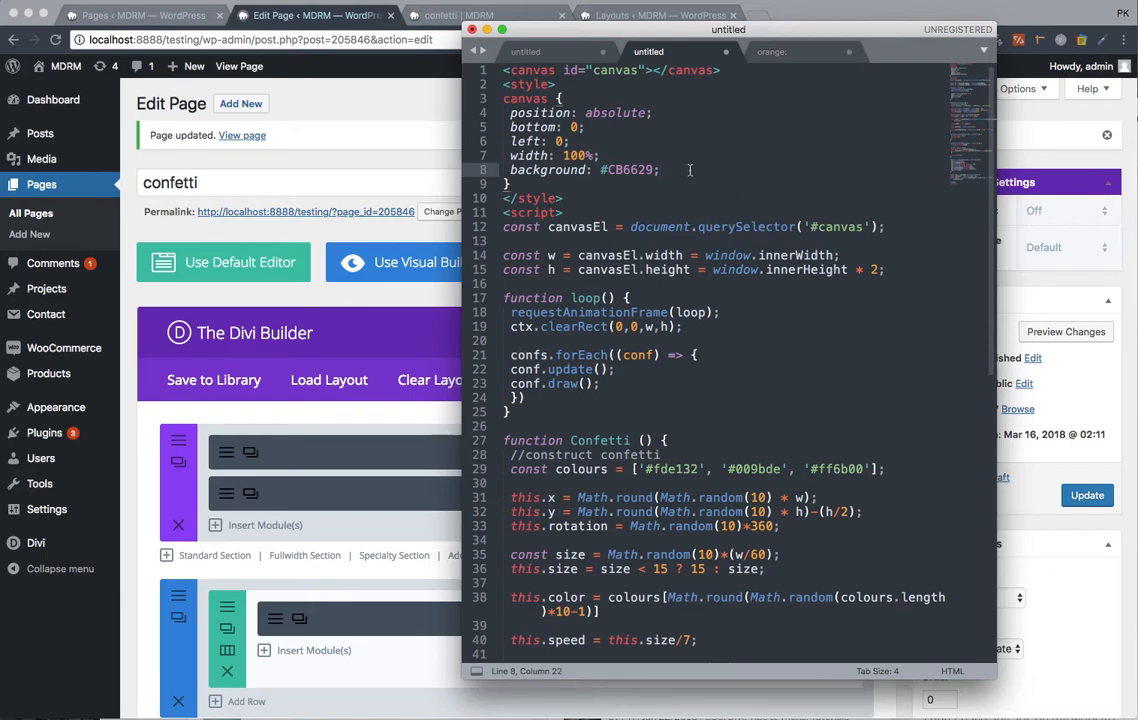
key("super+shift+Left")
key("Right")
key("alt+shift+Left")
key("alt+shift+Left")
key("alt+shift+Left")
key("alt+shift+Left")
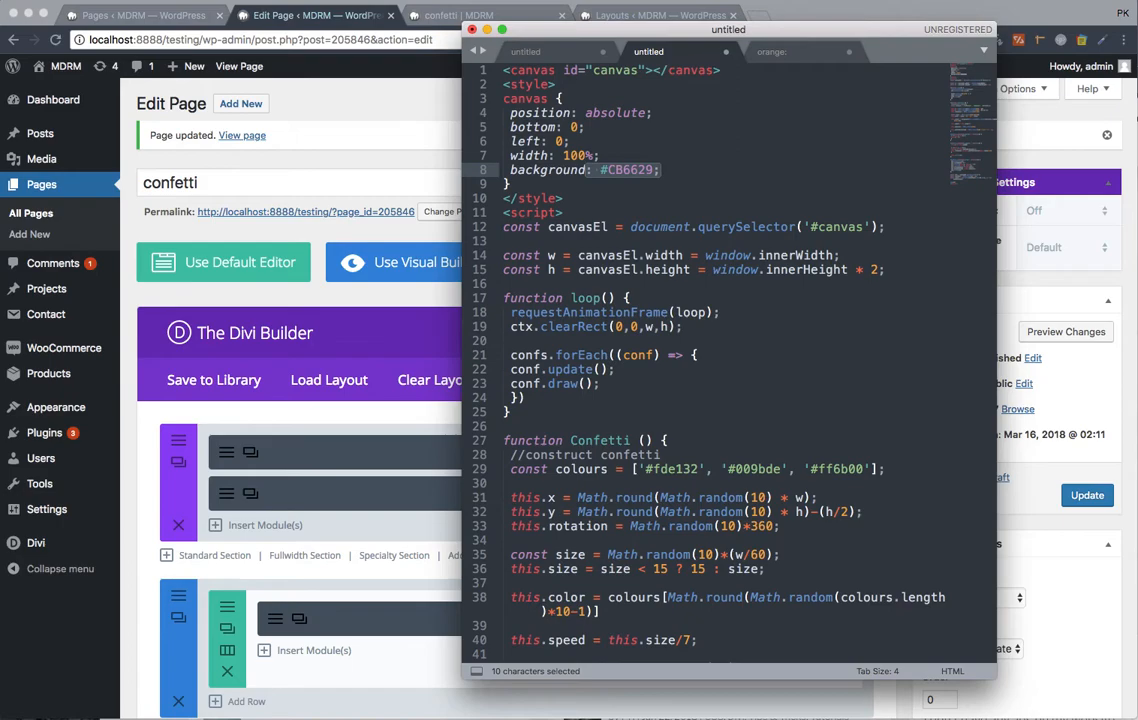
Step: Replace the canvas rule's background color with a background-image property pointing to url('/wp-content/uploads/kjdafijo.jpg')
key("BackSpace")
type("-i")
key("Return")
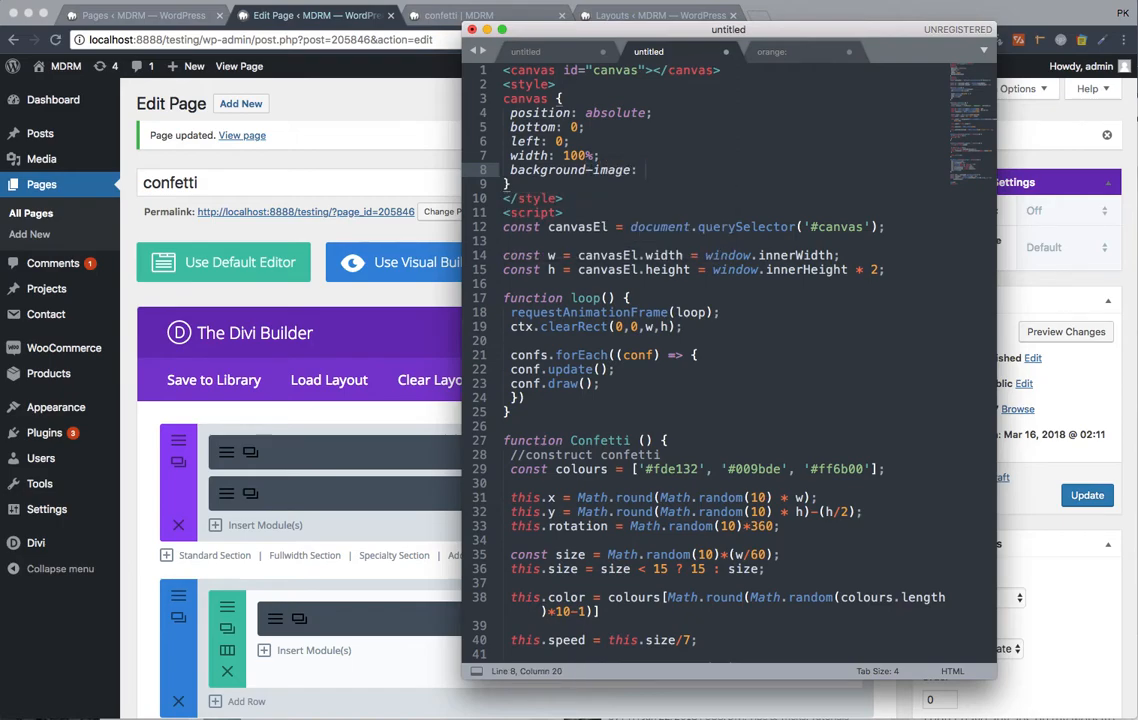
type("ur")
key("Return")
type("'")
type("/wp-c")
type("ontent/u")
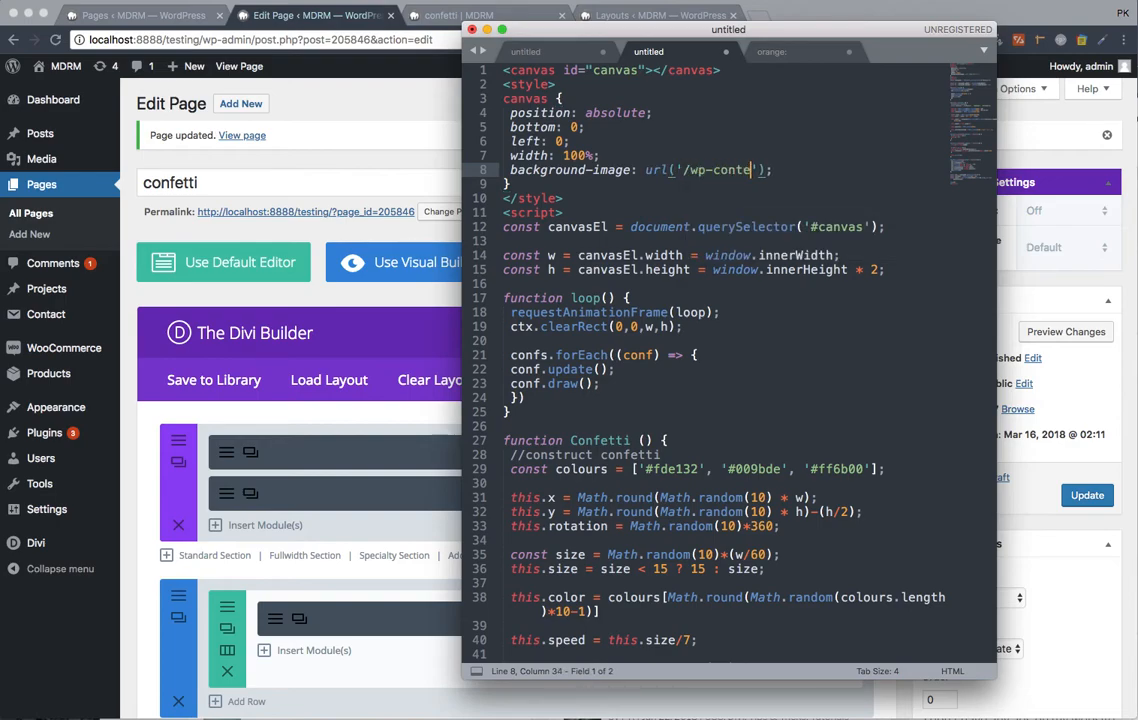
type("ploads/kjdafijo,")
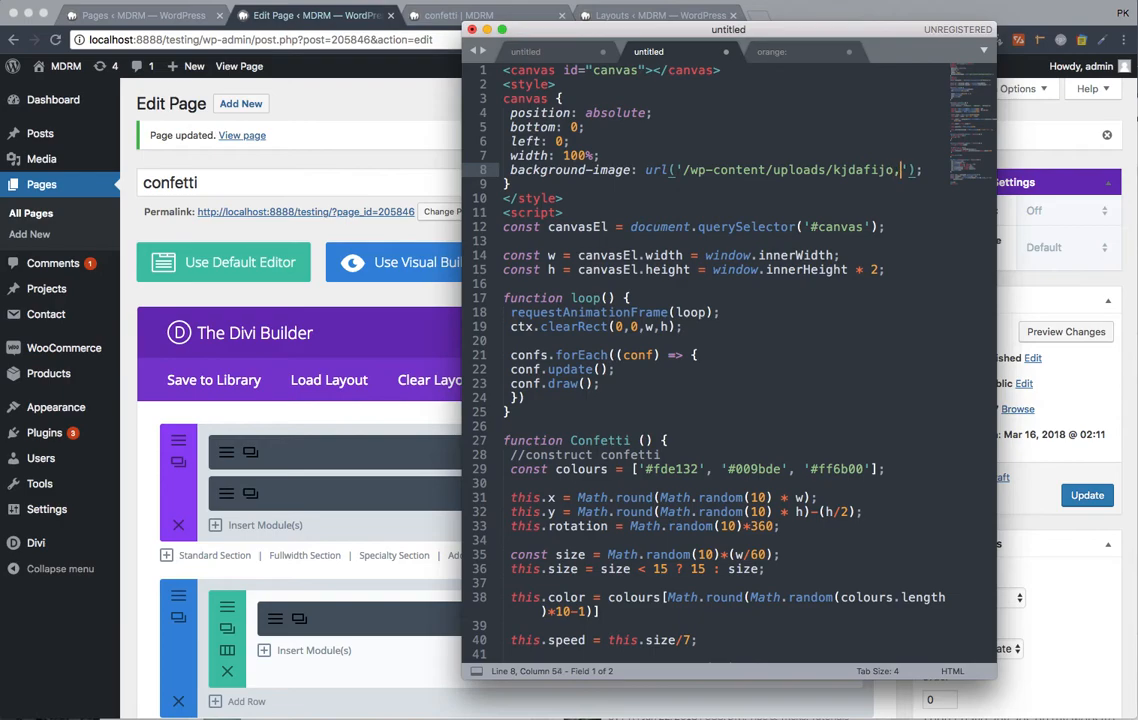
key("BackSpace")
type(".p")
key("BackSpace")
type("j")
key("BackSpace")
type("jpg")
Step: Delete the whole background-image line from the canvas rule and move the code editor aside to reveal the page builder
key("super+Left")
key("shift+super+Right")
key("BackSpace")
key("BackSpace")
key("BackSpace")
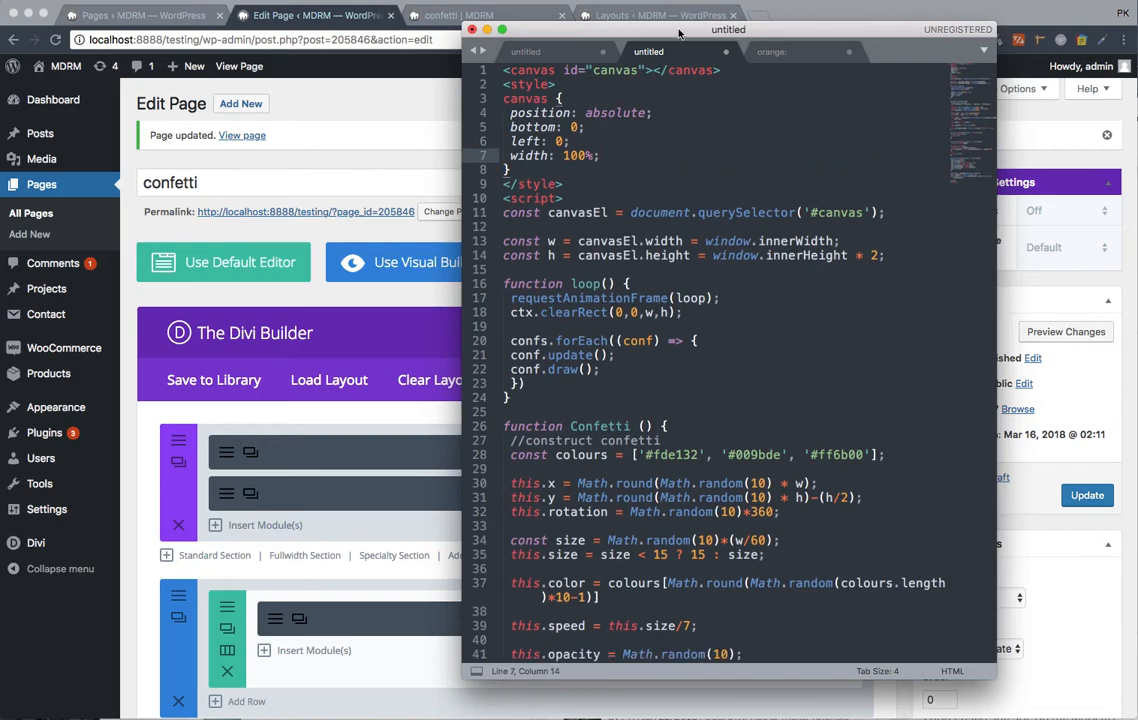
left_click_drag(638, 32, 958, 38)
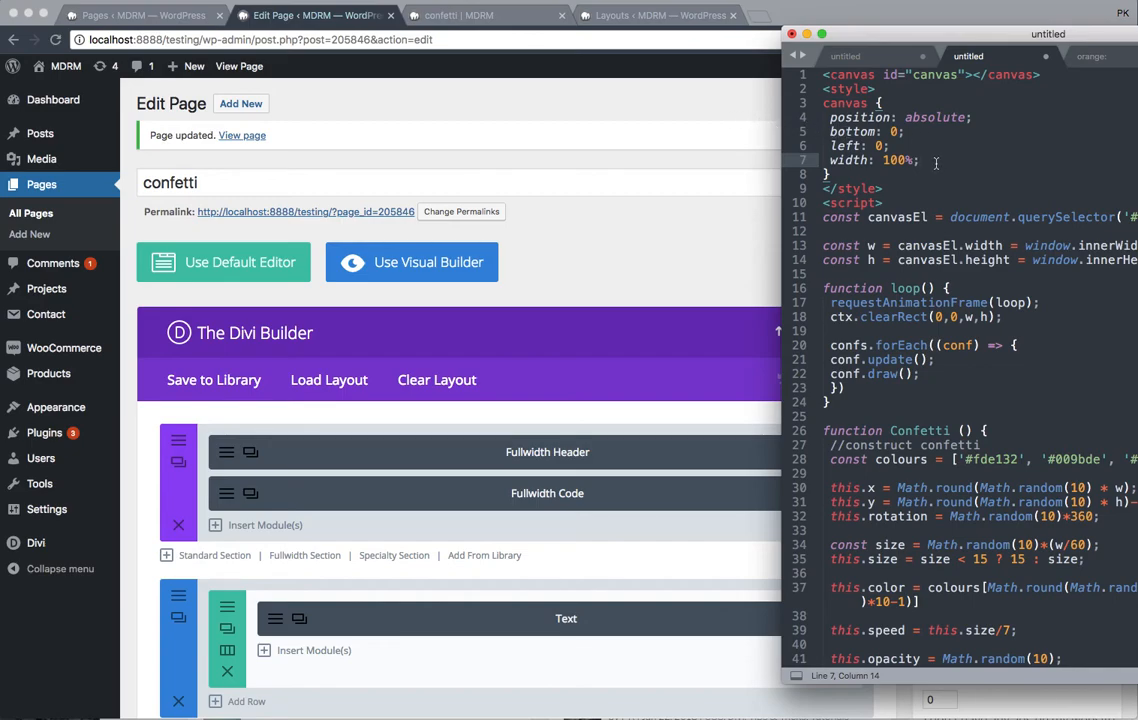
Step: Try adding a z-index property below the width line in the canvas rule, and remove it again
key("Return")
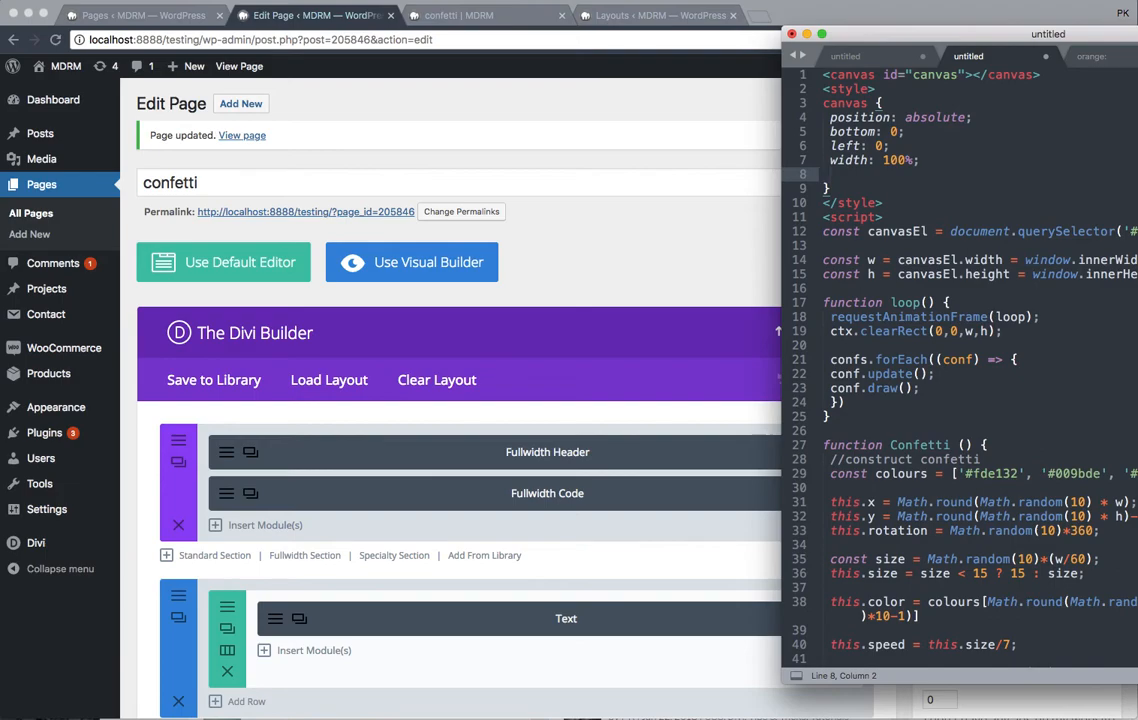
type("zi")
key("Tab")
key("BackSpace")
key("BackSpace")
key("BackSpace")
key("BackSpace")
key("BackSpace")
key("BackSpace")
key("BackSpace")
key("BackSpace")
key("BackSpace")
key("BackSpace")
key("BackSpace")
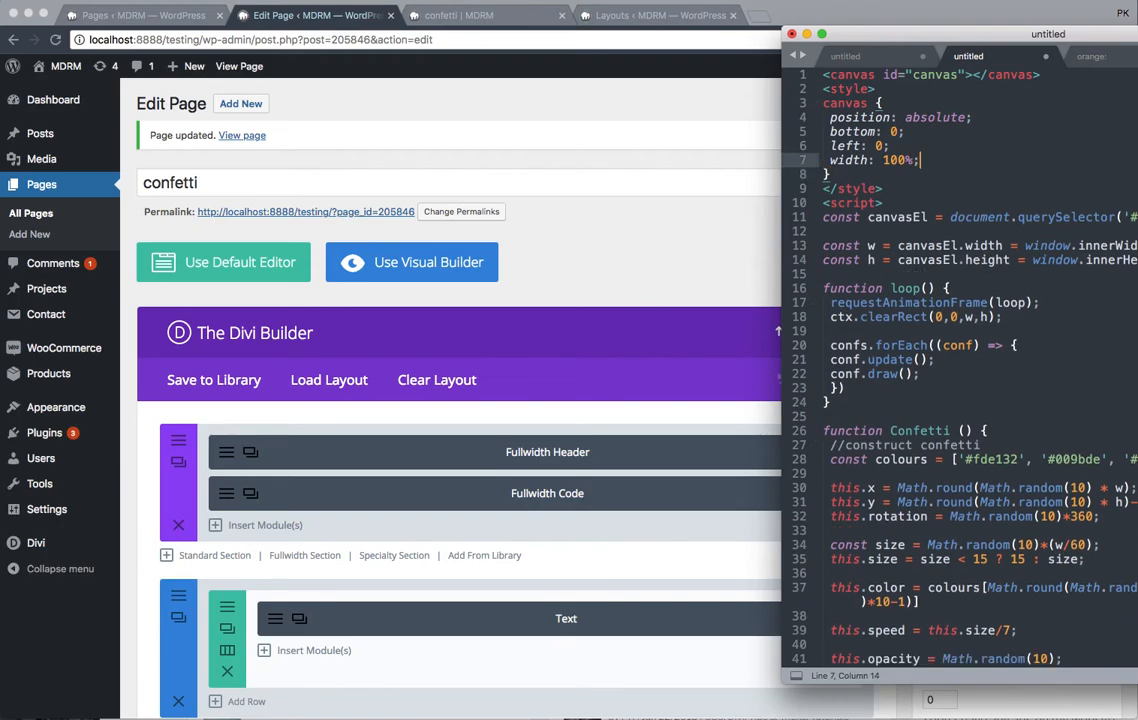
Step: Return to the browser, delete the Fullwidth Code module and update the page, closing its old live view
left_click_drag(867, 34, 935, 63)
left_click(765, 211)
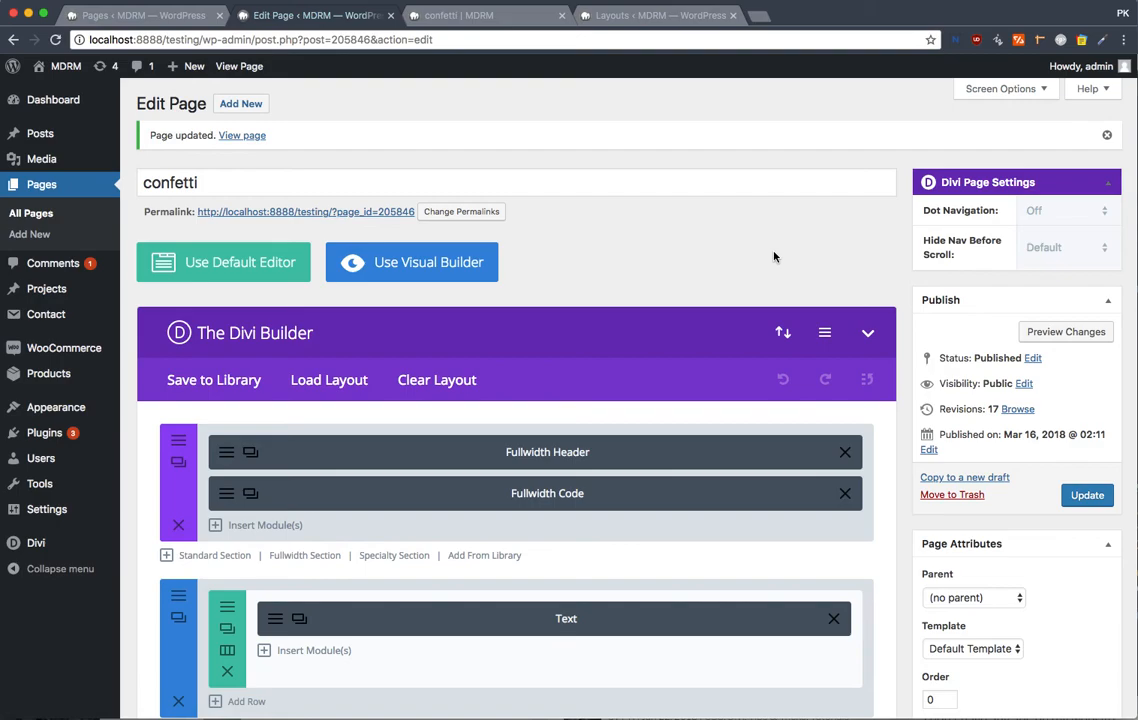
left_click(845, 493)
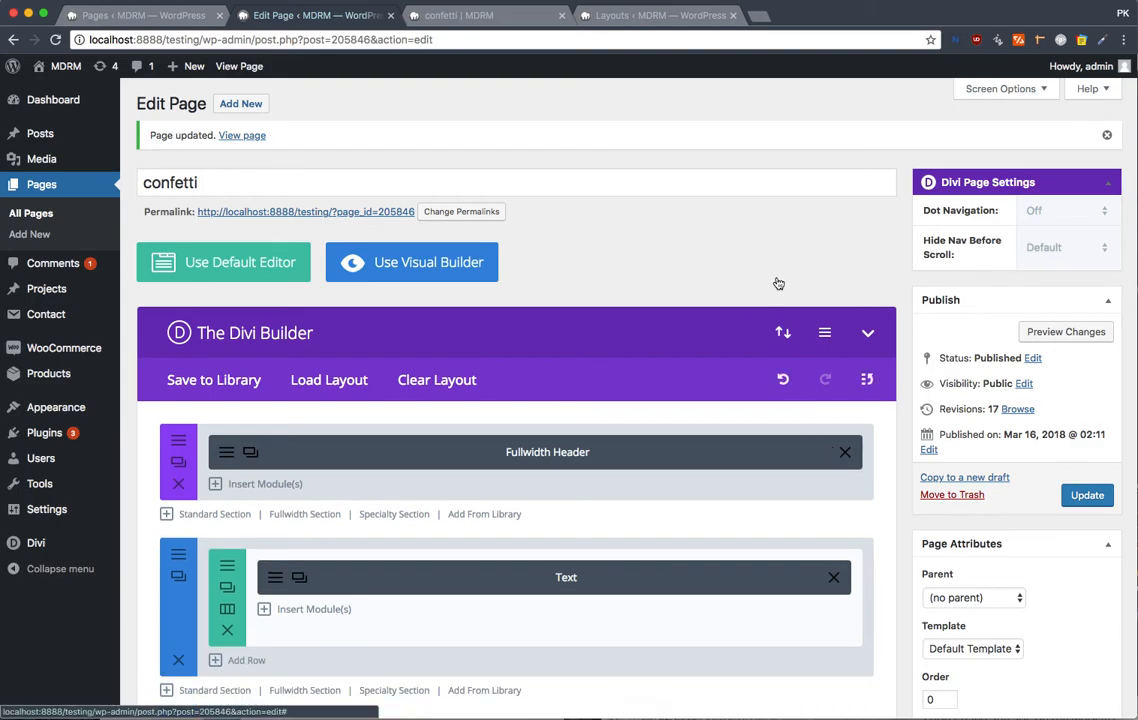
left_click(497, 16)
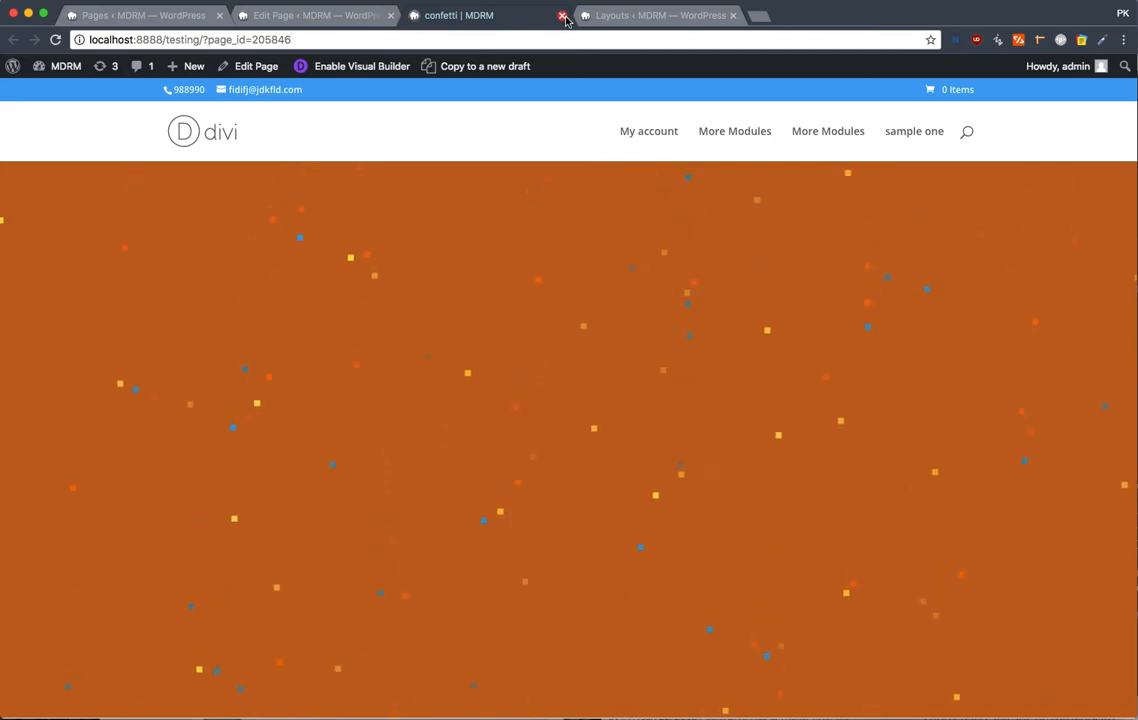
left_click(563, 16)
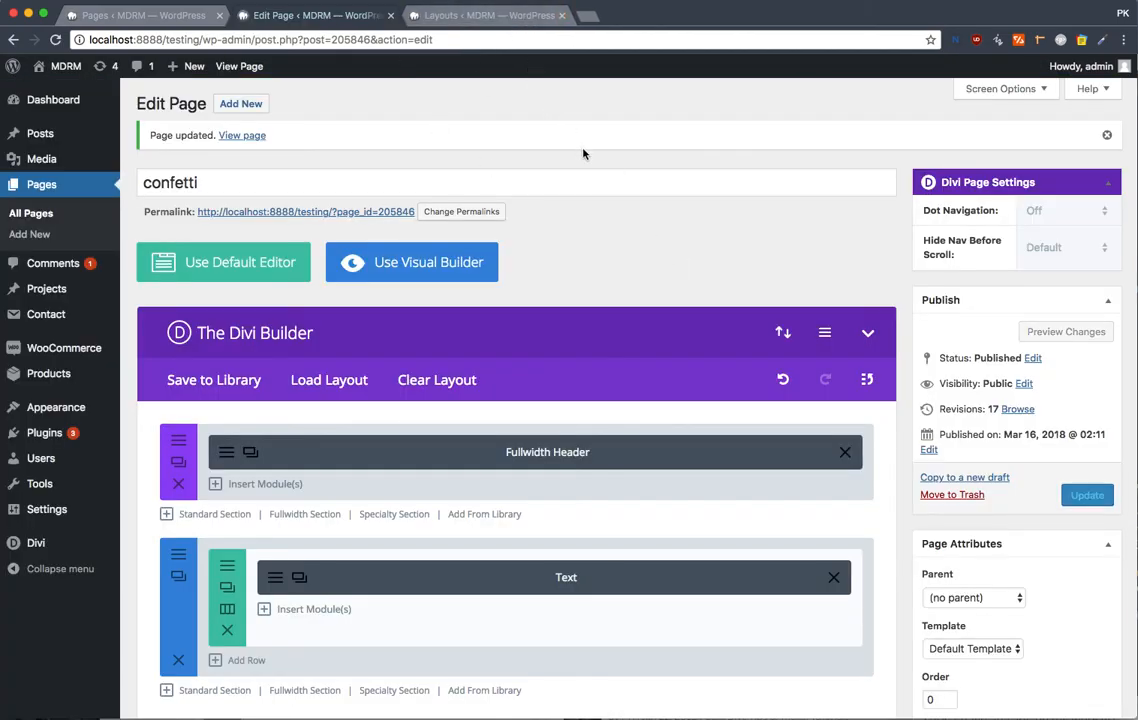